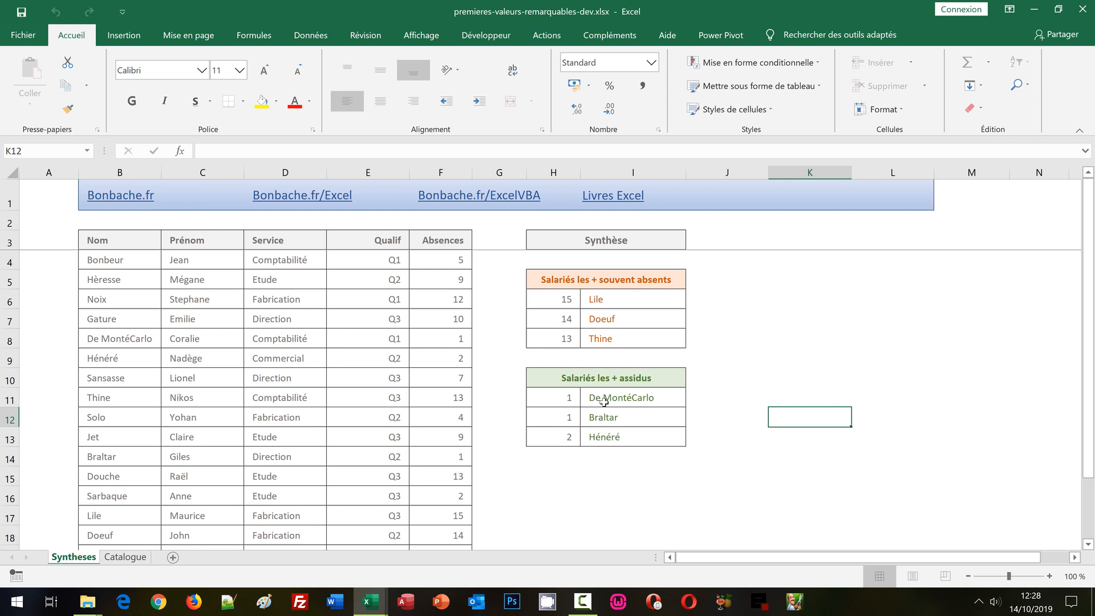
Step: Switch to the other open workbook, premieres-valeurs-remarquables.xlsx
{"action": "left_click", "coordinate": [370, 601]}
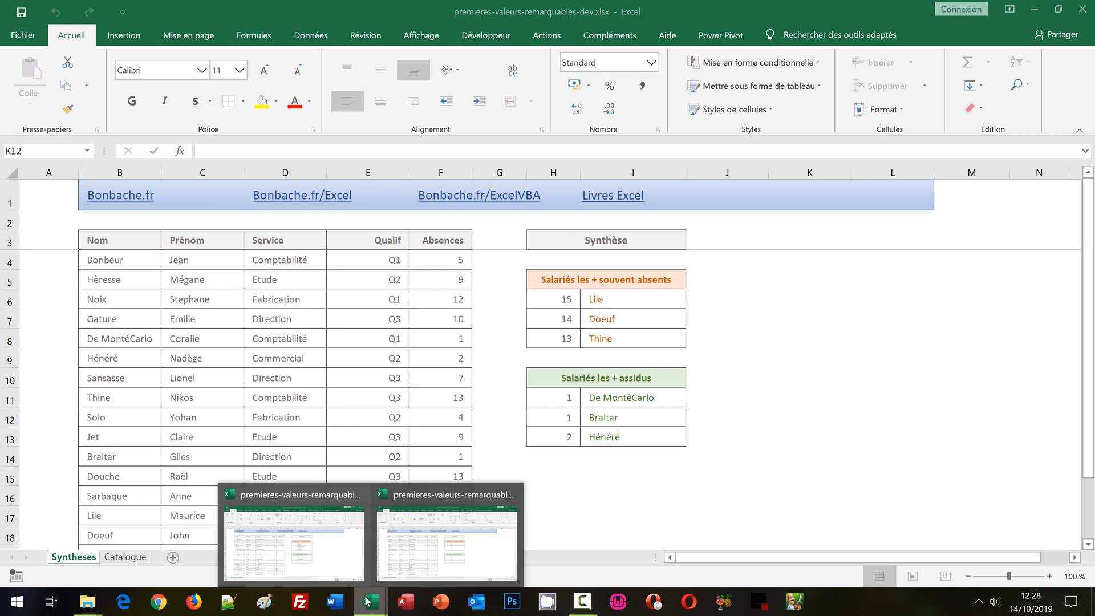
{"action": "left_click", "coordinate": [457, 534]}
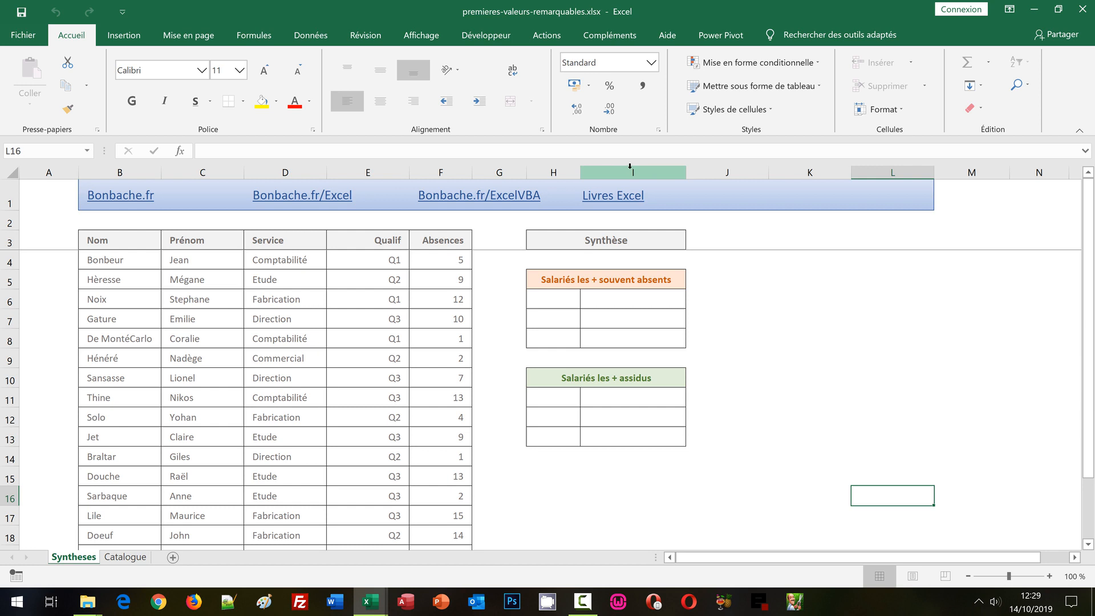
Step: Examine the empty cells of the two Synthèse tables and the list of named ranges in the workbook
{"action": "left_click", "coordinate": [644, 300]}
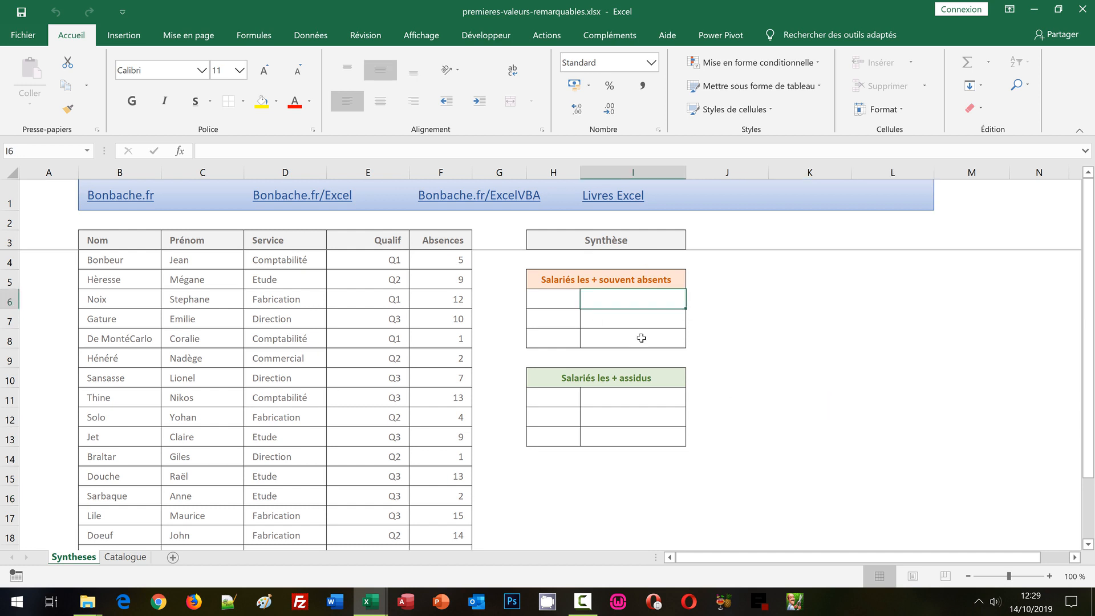
{"action": "key", "text": "Down"}
{"action": "key", "text": "Down"}
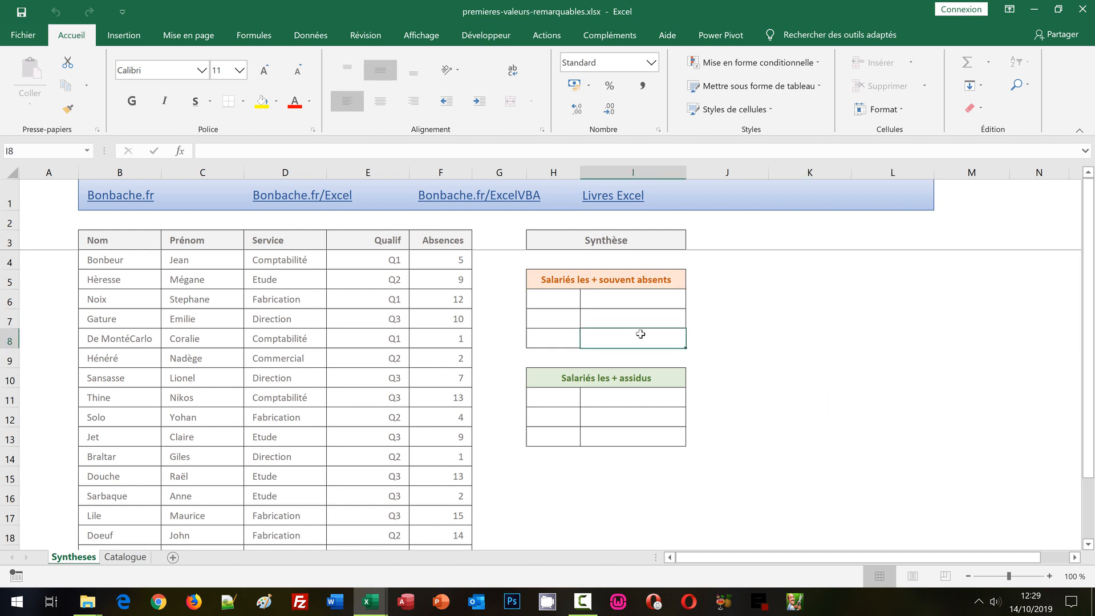
{"action": "left_click", "coordinate": [554, 298]}
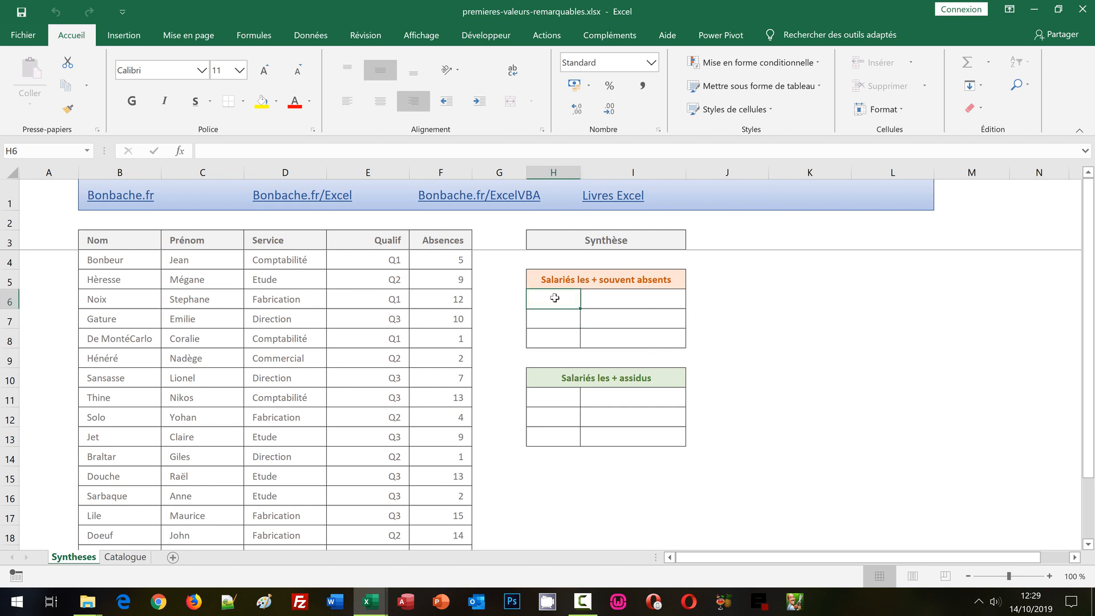
{"action": "left_click", "coordinate": [615, 297]}
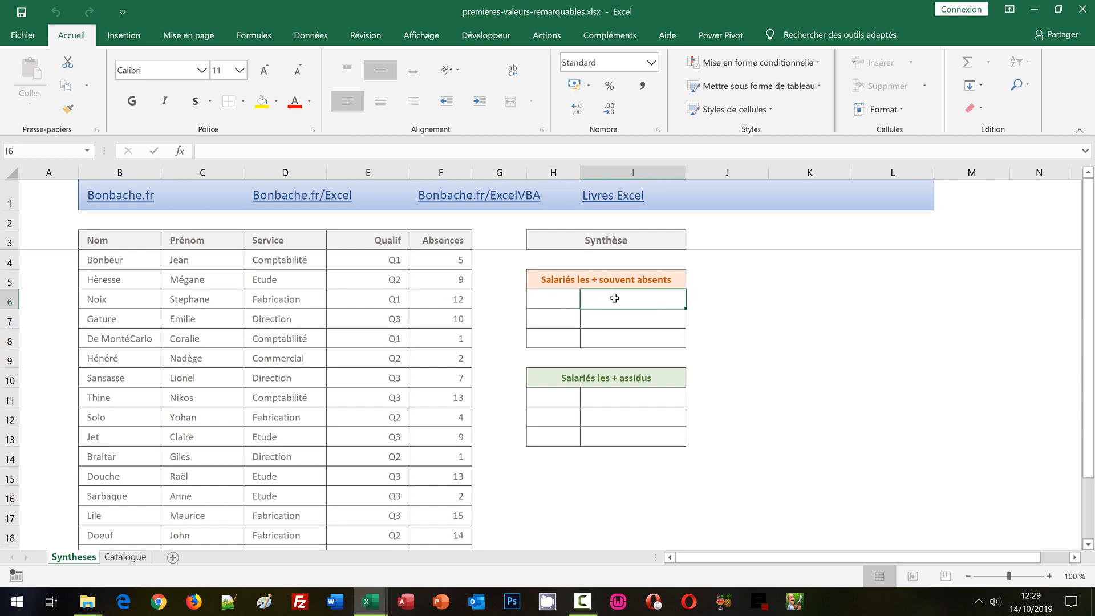
{"action": "left_click", "coordinate": [545, 396]}
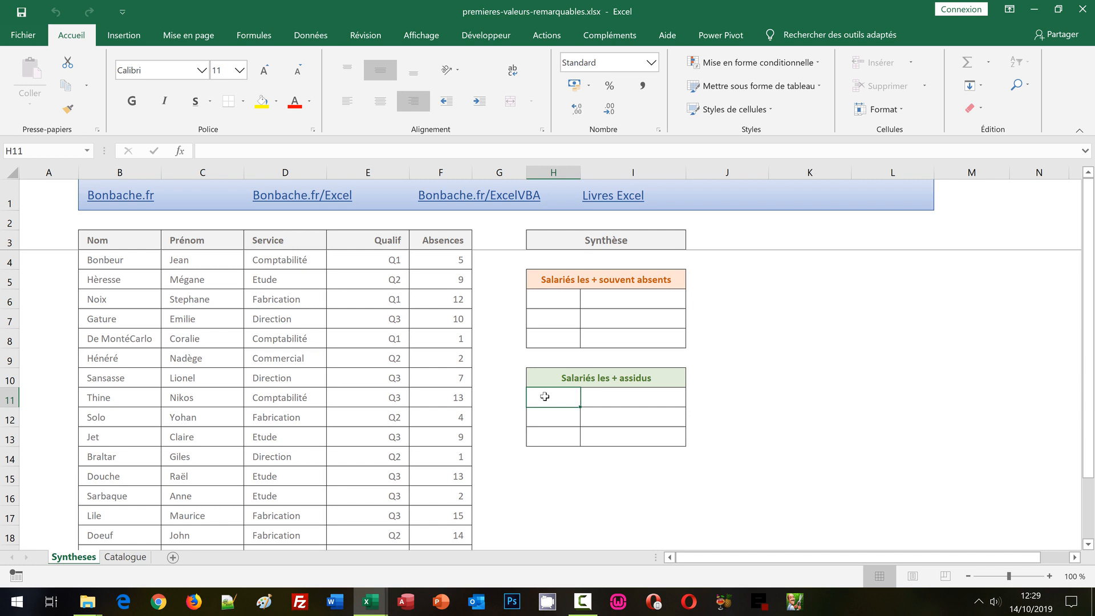
{"action": "left_click", "coordinate": [661, 397]}
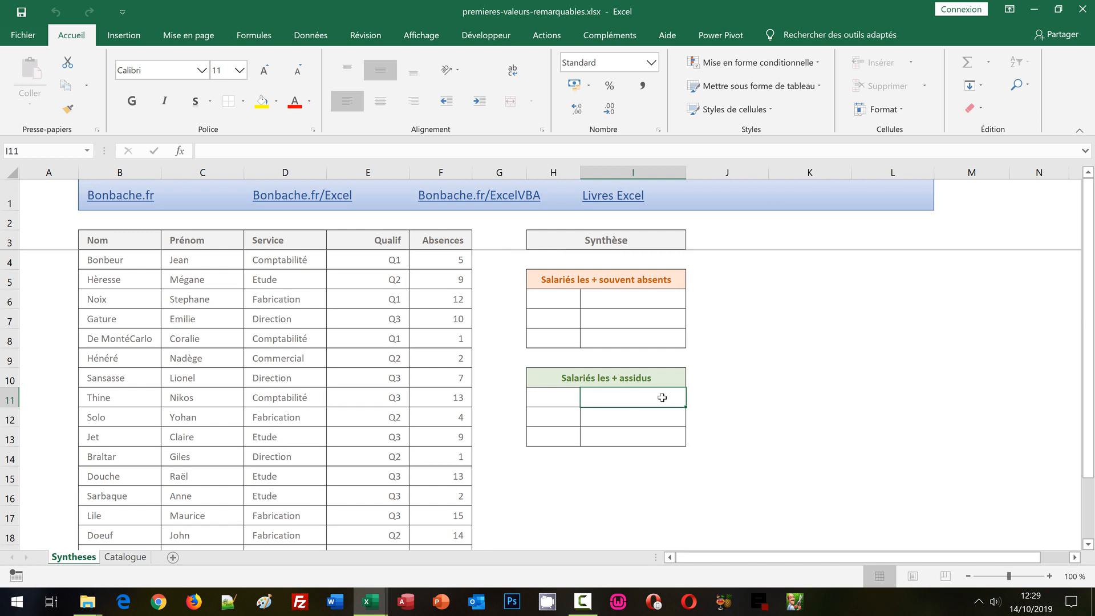
{"action": "left_click", "coordinate": [87, 153]}
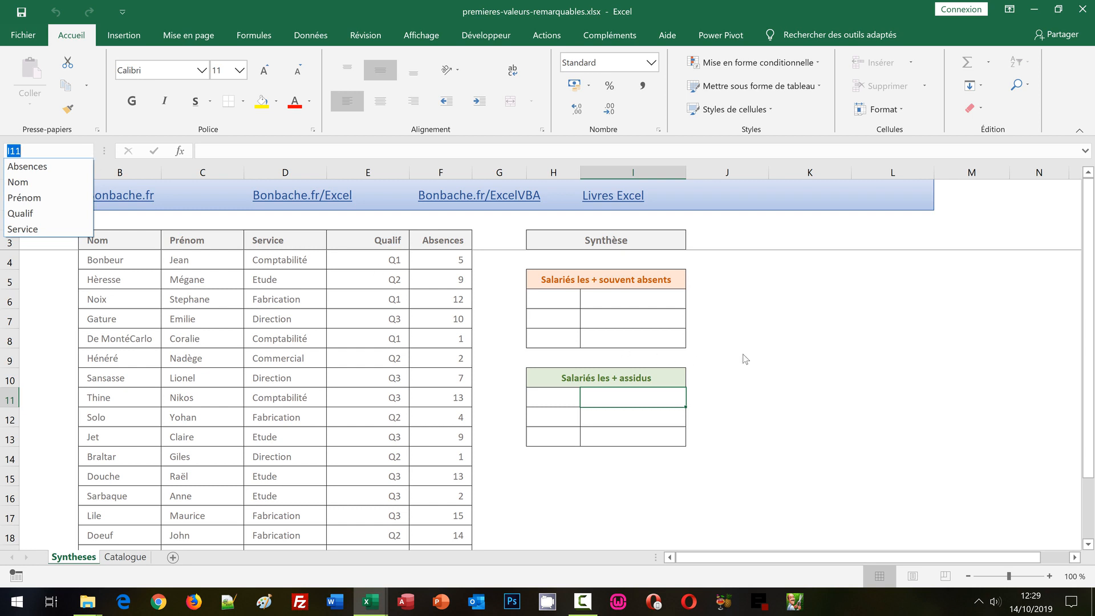
{"action": "left_click", "coordinate": [804, 335]}
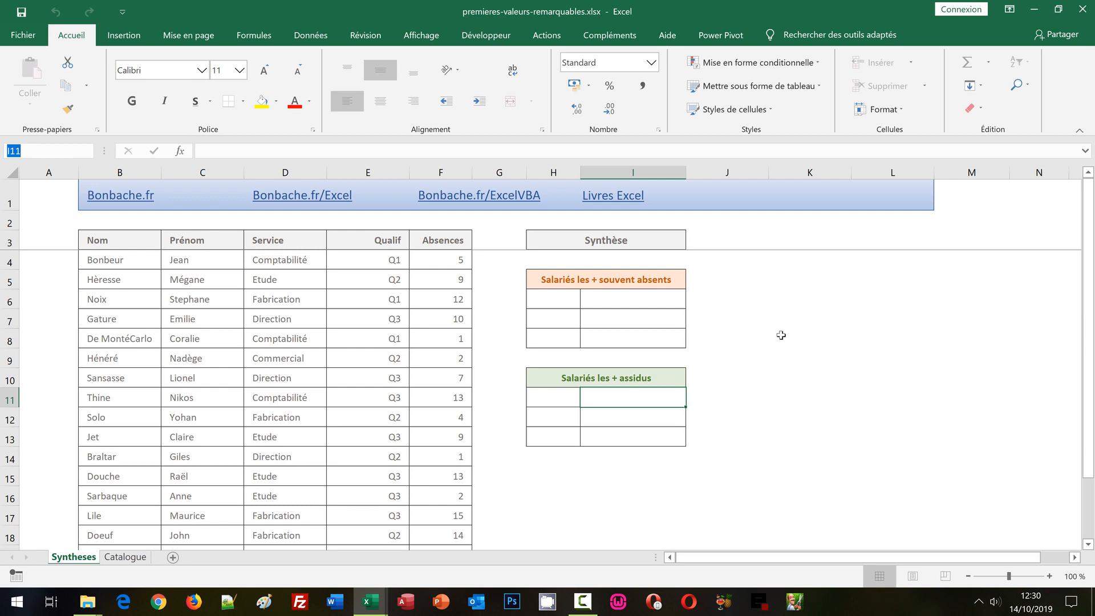
Step: Select H6:H8 under "Salariés les + souvent absents" and begin the formula =Index(Absences; there
{"action": "left_click", "coordinate": [562, 297]}
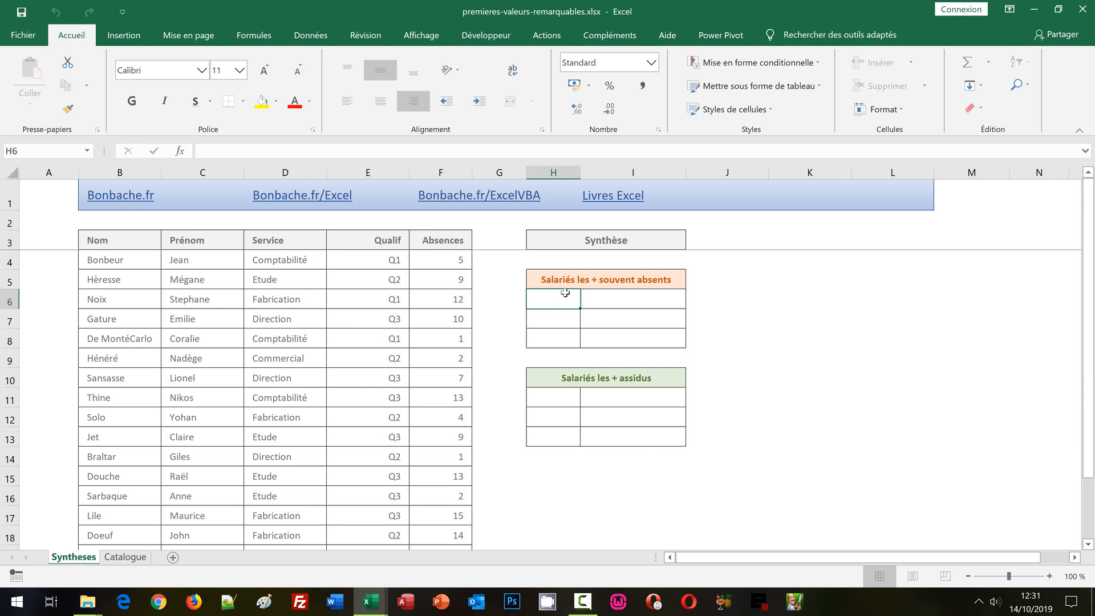
{"action": "left_click_drag", "start_coordinate": [565, 292], "coordinate": [557, 330]}
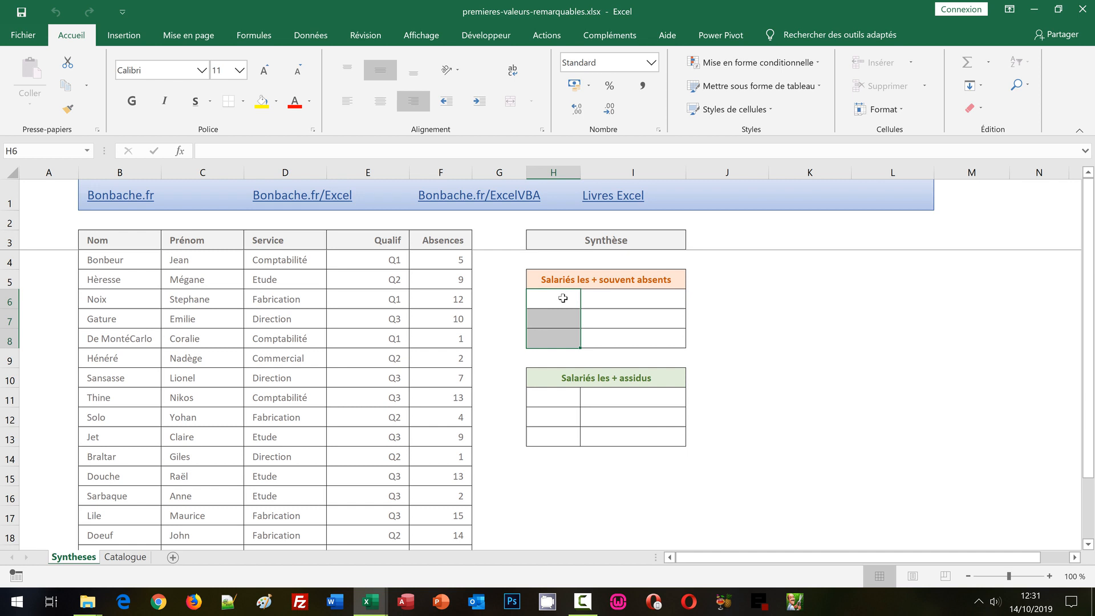
{"action": "type", "text": "="}
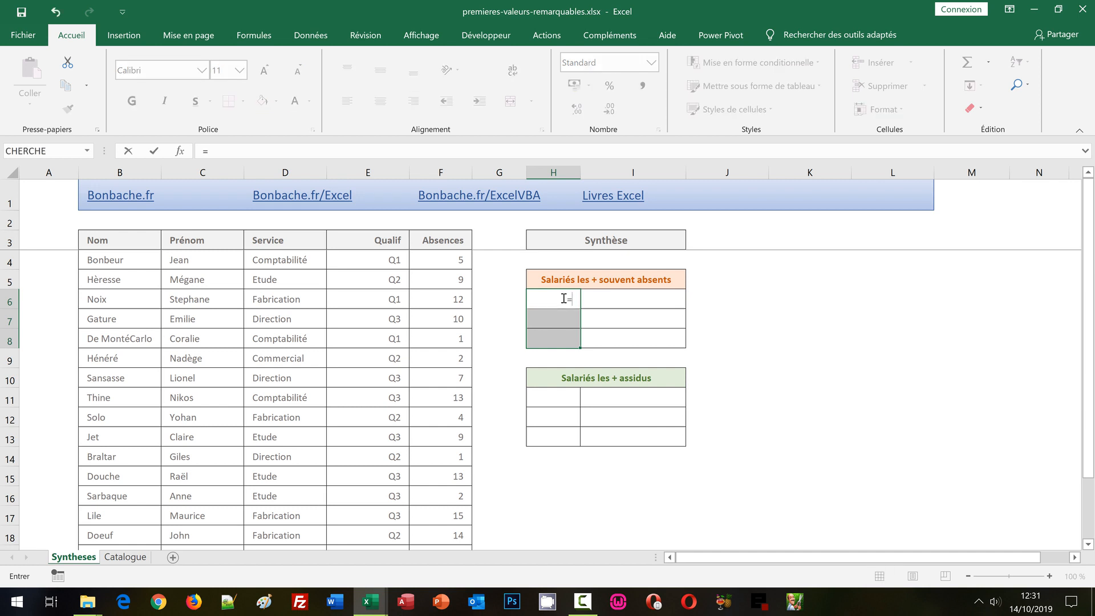
{"action": "type", "text": "Ind"}
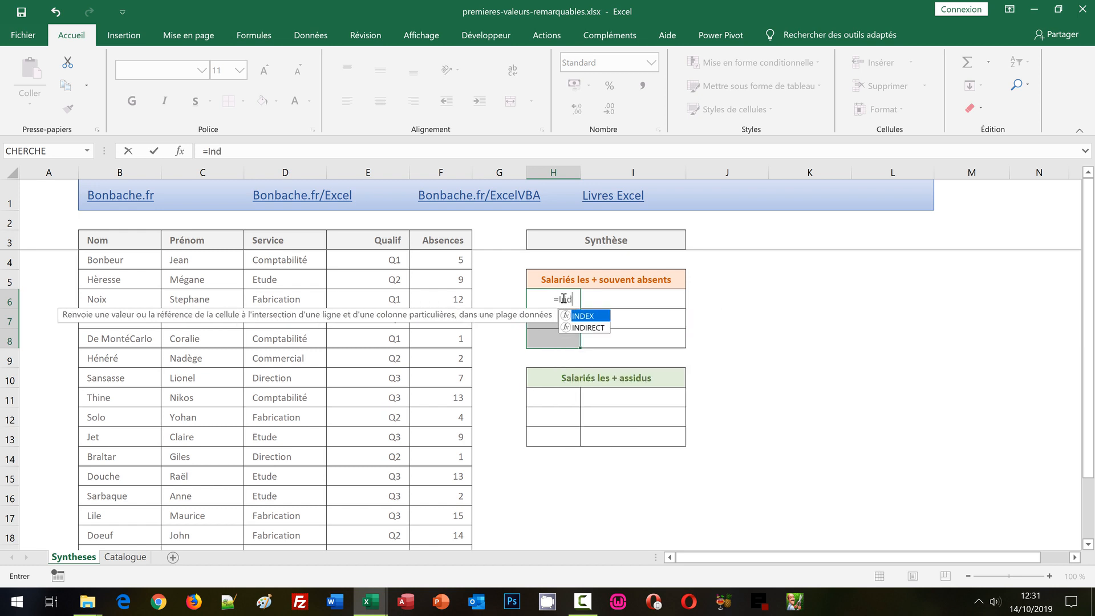
{"action": "type", "text": "ex("}
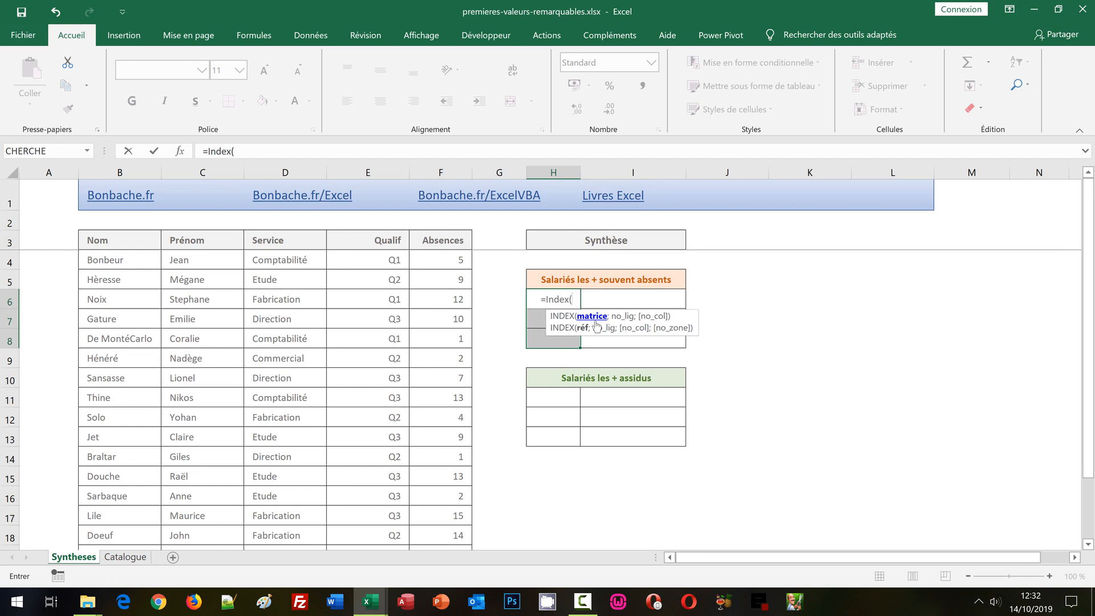
{"action": "type", "text": "Absences"}
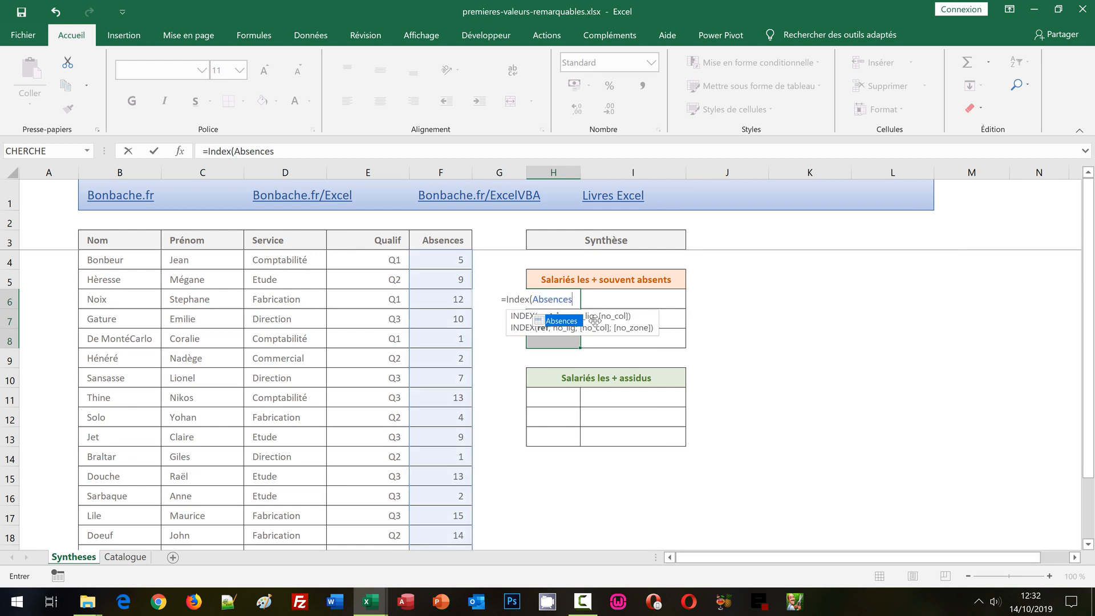
{"action": "type", "text": ";"}
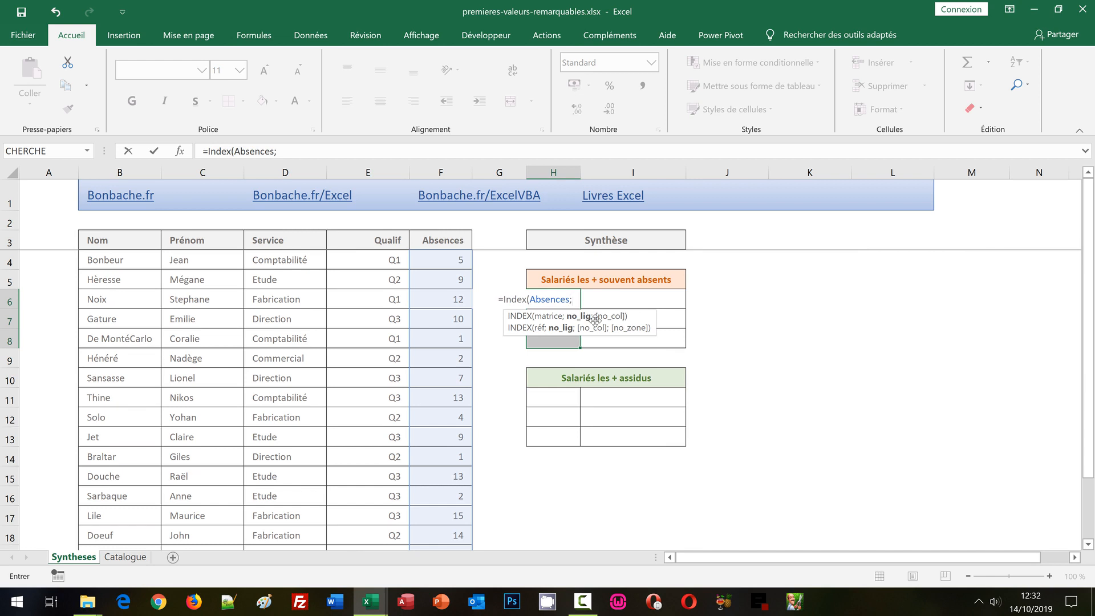
Step: Nest Equiv( as the row argument of Index, with Grande.Valeur(Absences; as its lookup value
{"action": "type", "text": "Equiv("}
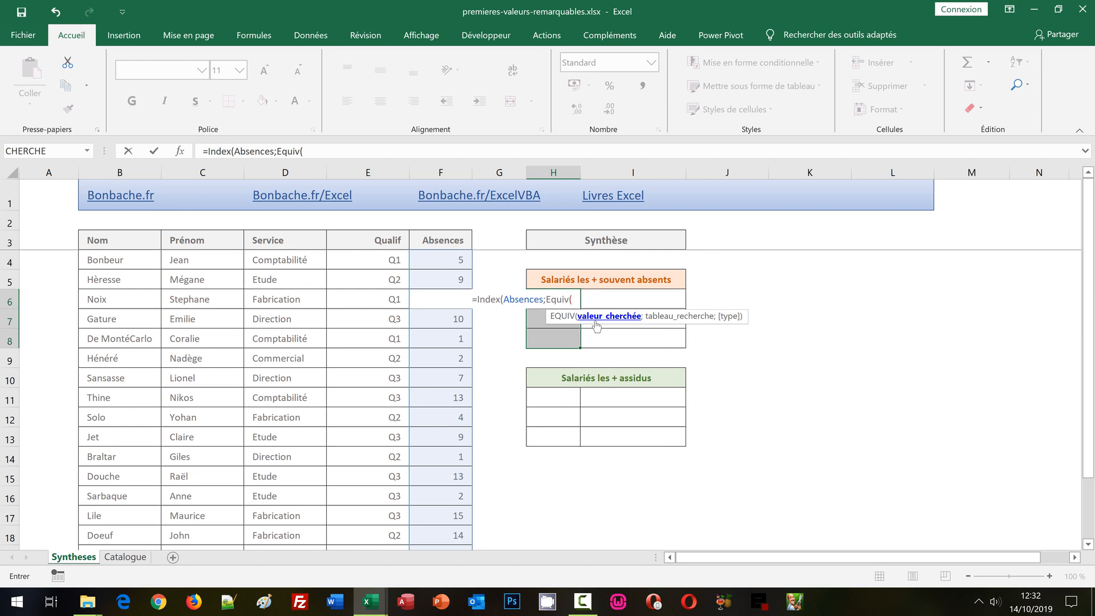
{"action": "type", "text": "Grande"}
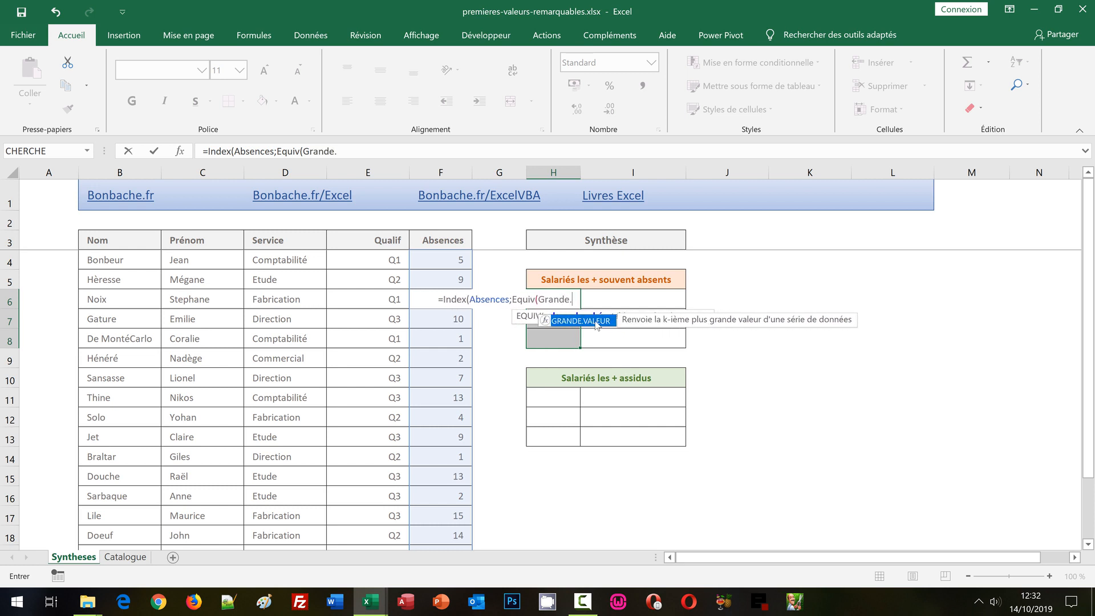
{"action": "type", "text": ".Valeur"}
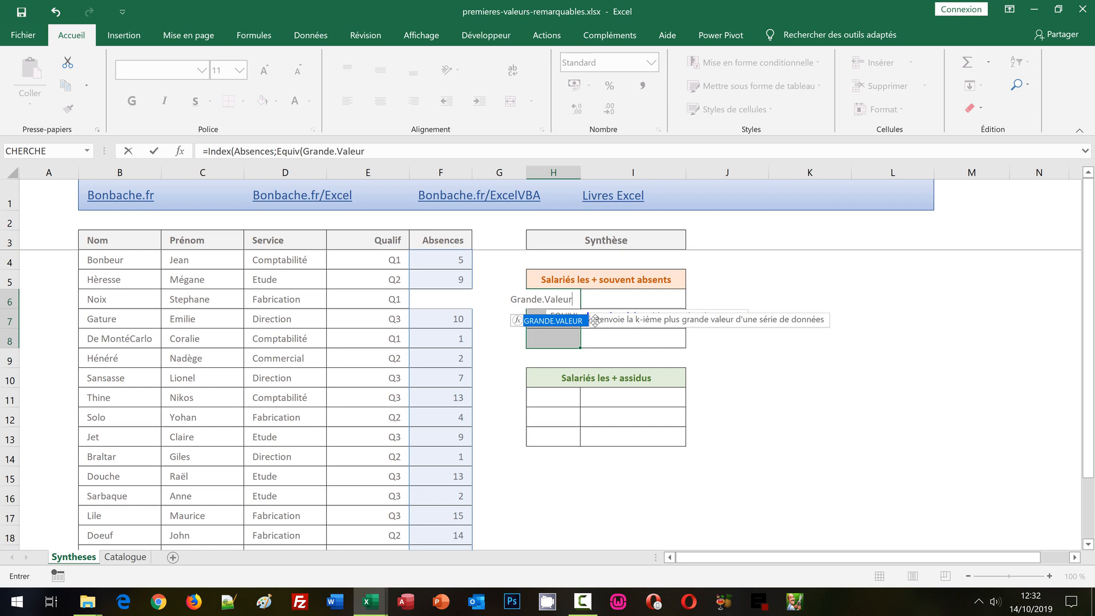
{"action": "type", "text": "("}
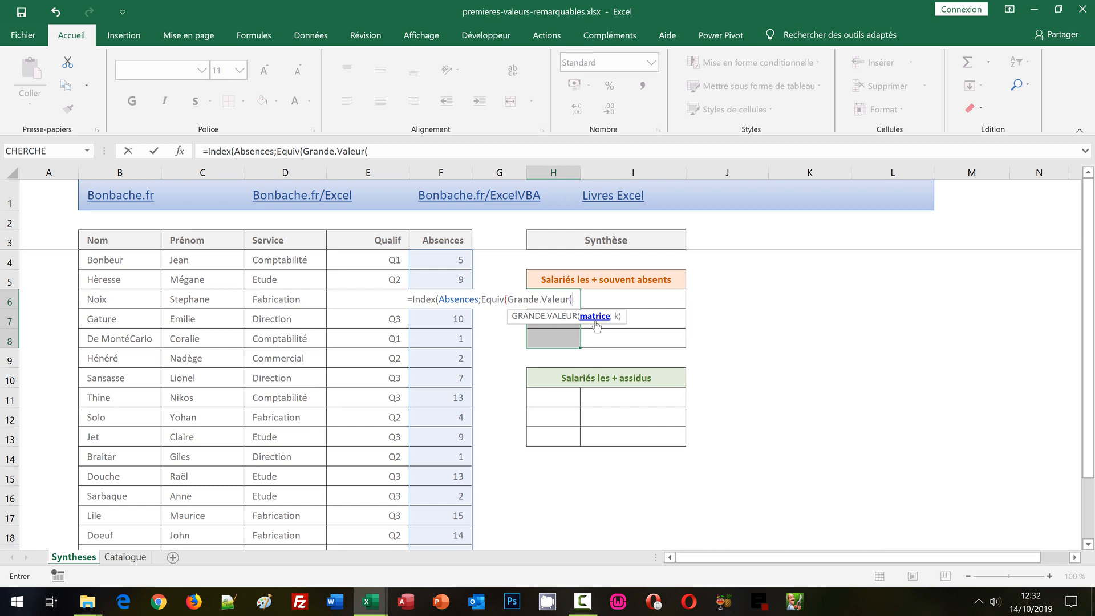
{"action": "type", "text": "Absences"}
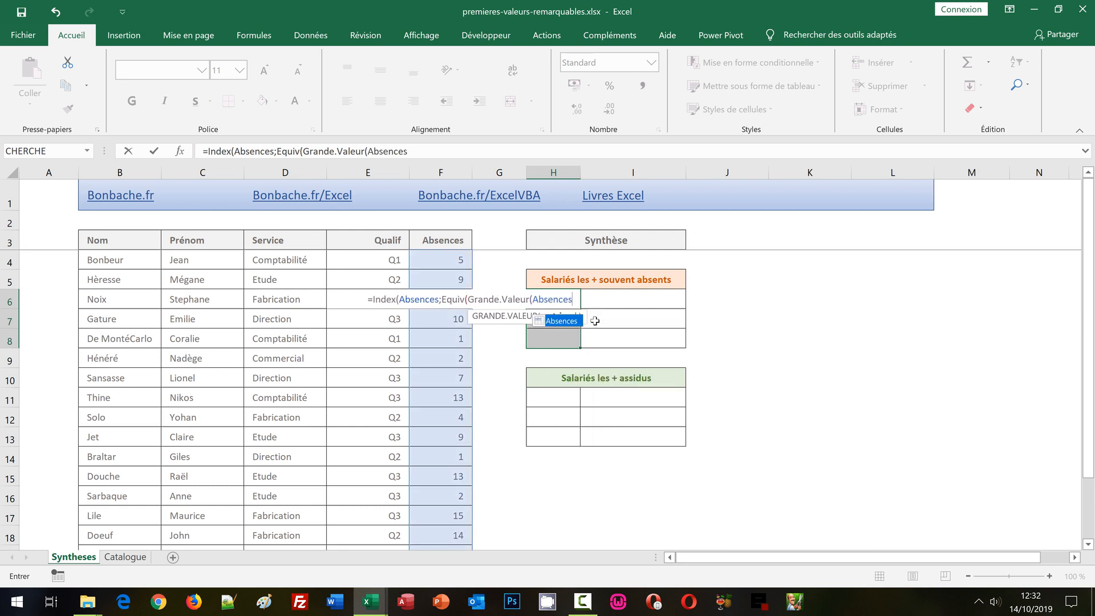
{"action": "type", "text": ";"}
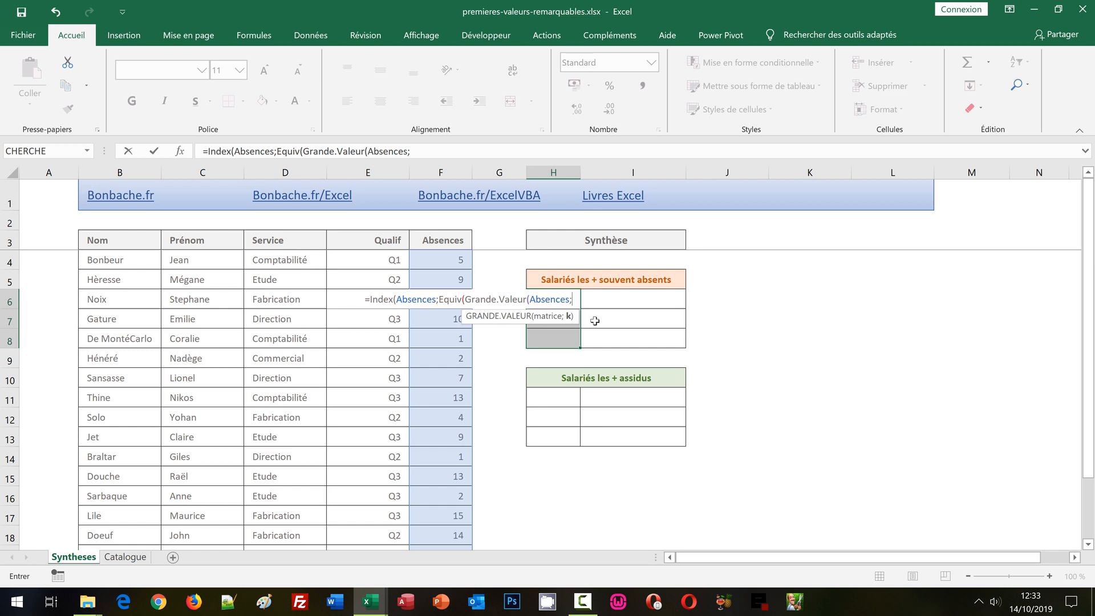
Step: Give Grande.Valeur the rank array {1;2;3} and close that function
{"action": "type", "text": "{"}
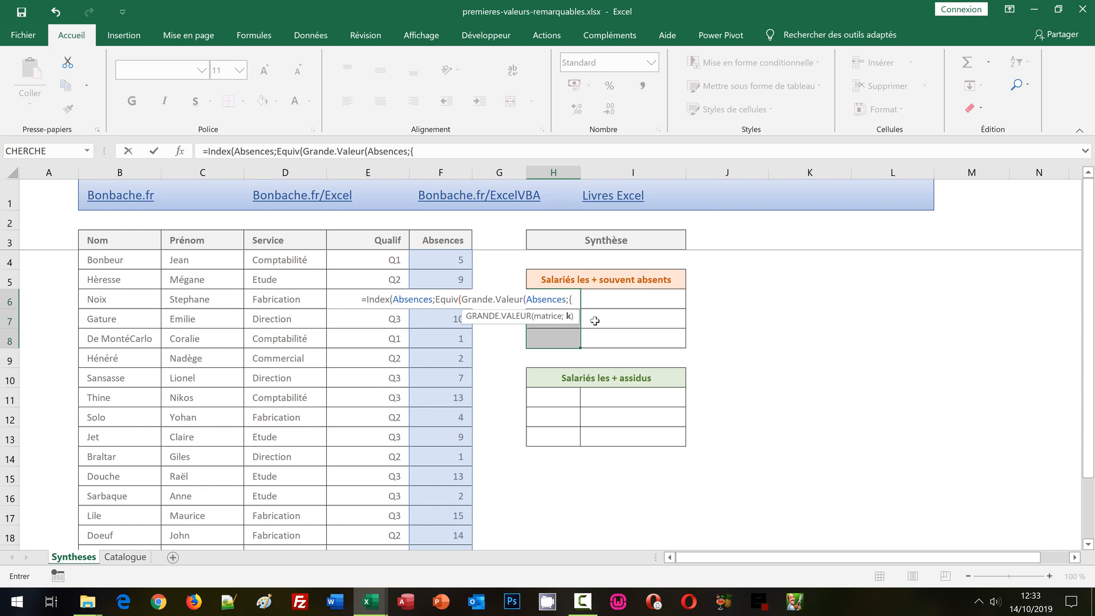
{"action": "type", "text": "1;"}
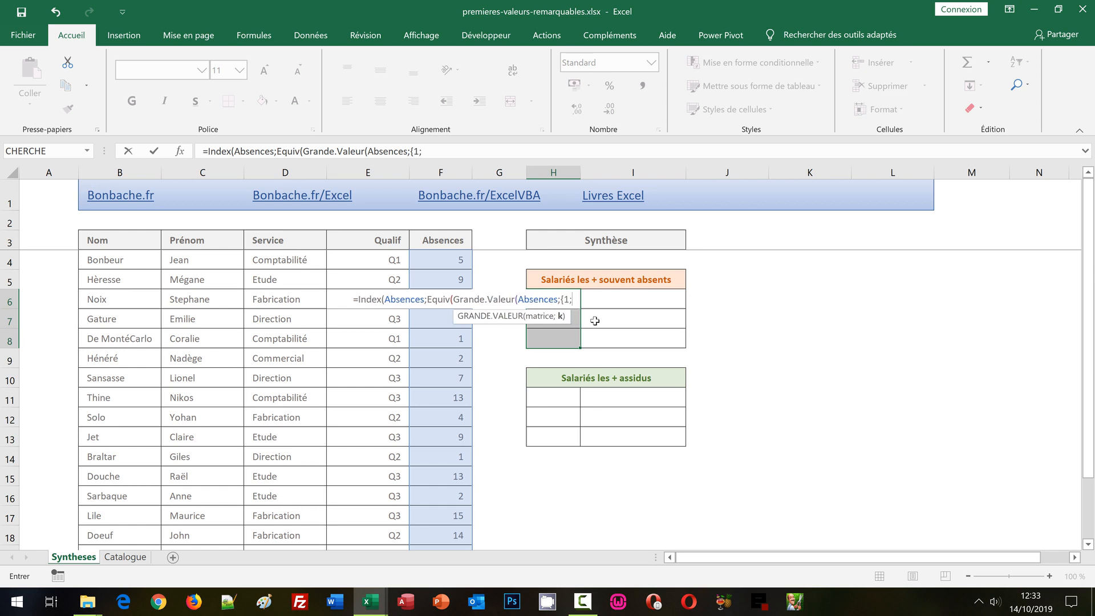
{"action": "type", "text": "2"}
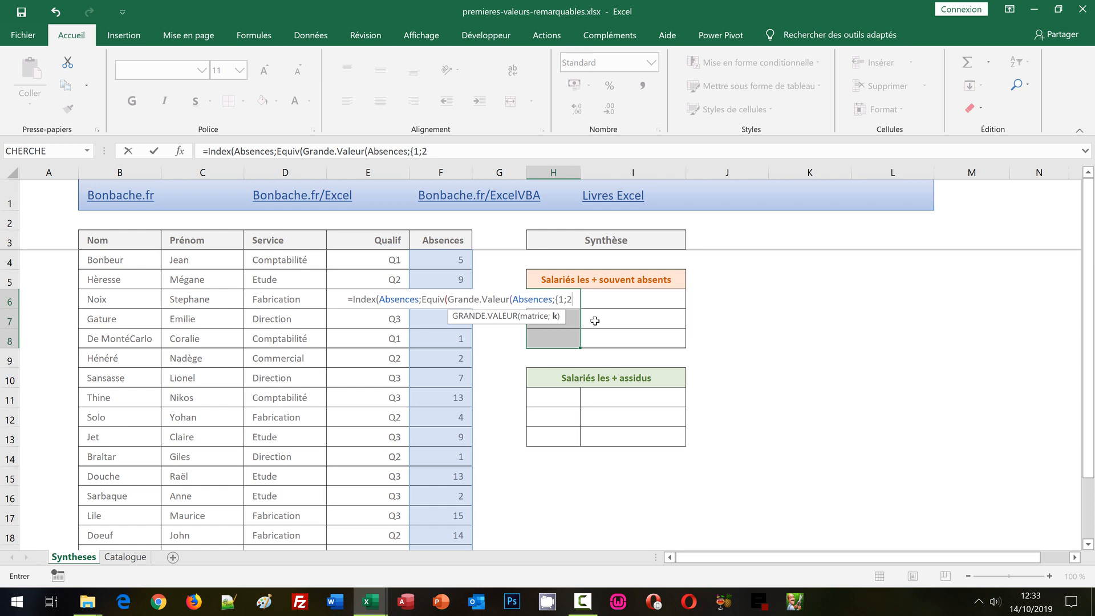
{"action": "type", "text": ";3"}
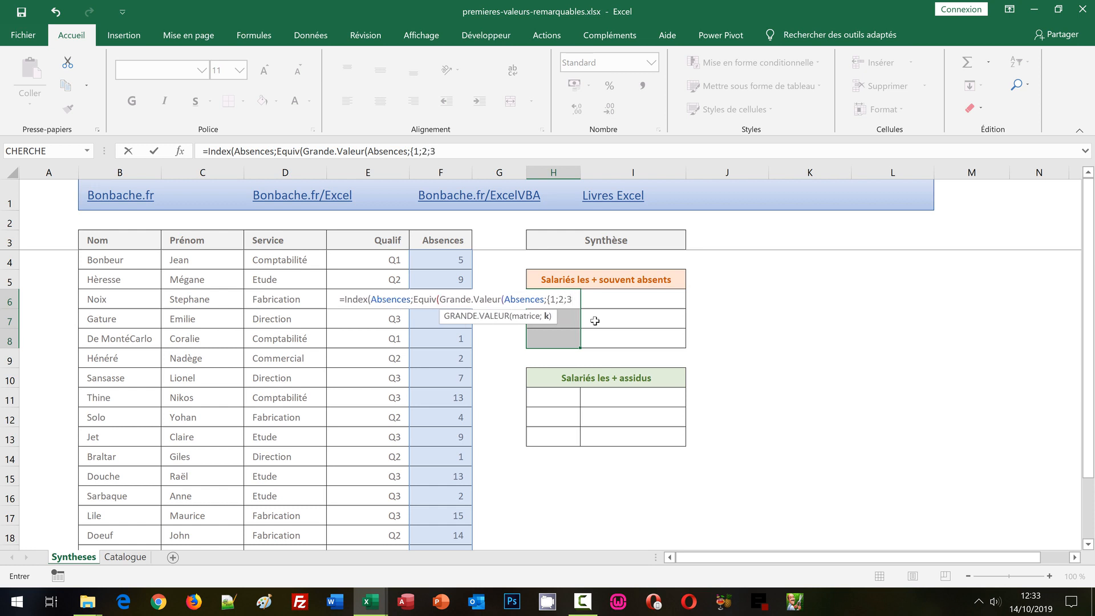
{"action": "type", "text": "}"}
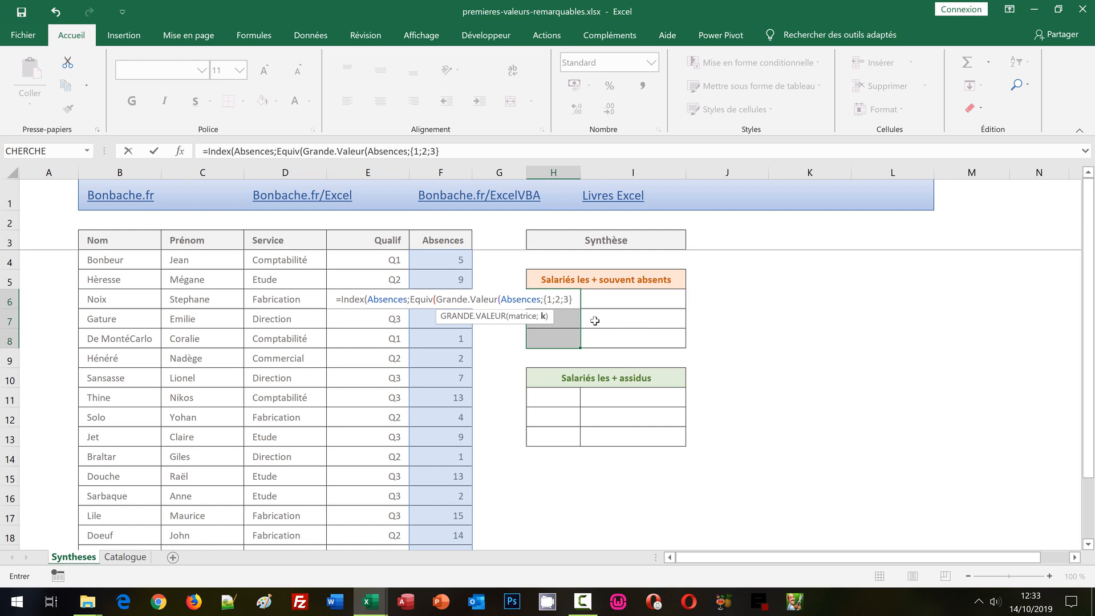
{"action": "type", "text": ")"}
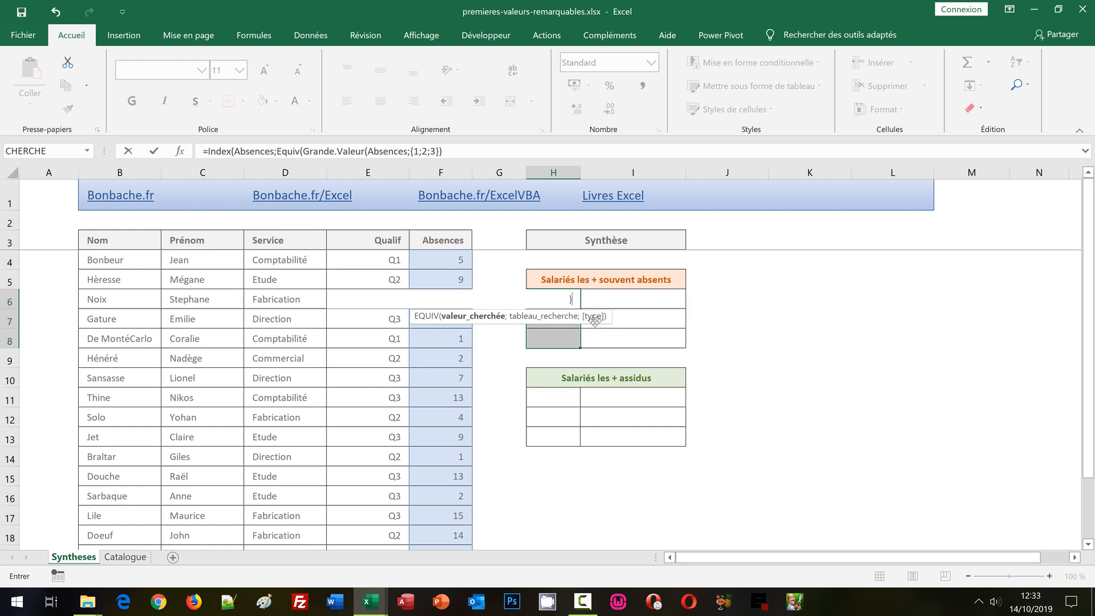
Step: Complete the Equiv function with Absences as the lookup array and 0 for an exact match
{"action": "type", "text": ";"}
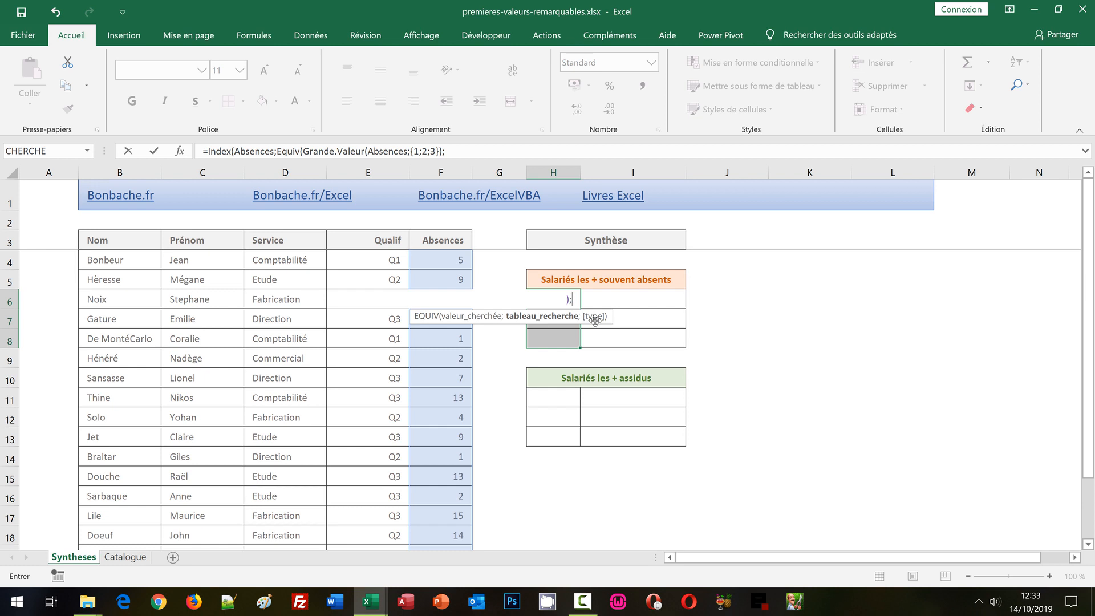
{"action": "type", "text": "Ab"}
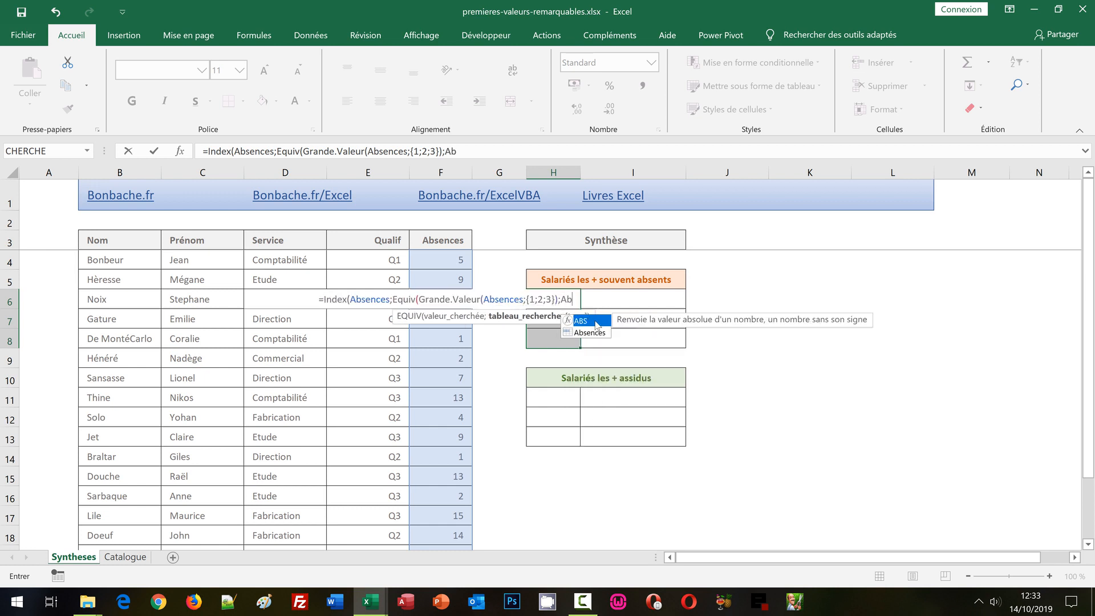
{"action": "type", "text": "sences"}
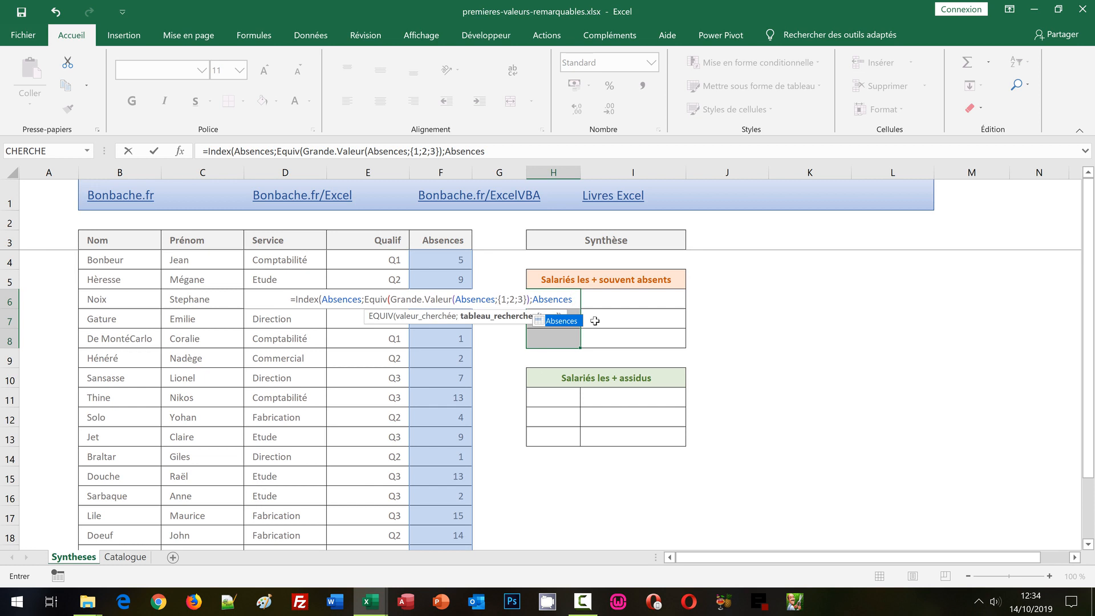
{"action": "type", "text": ";"}
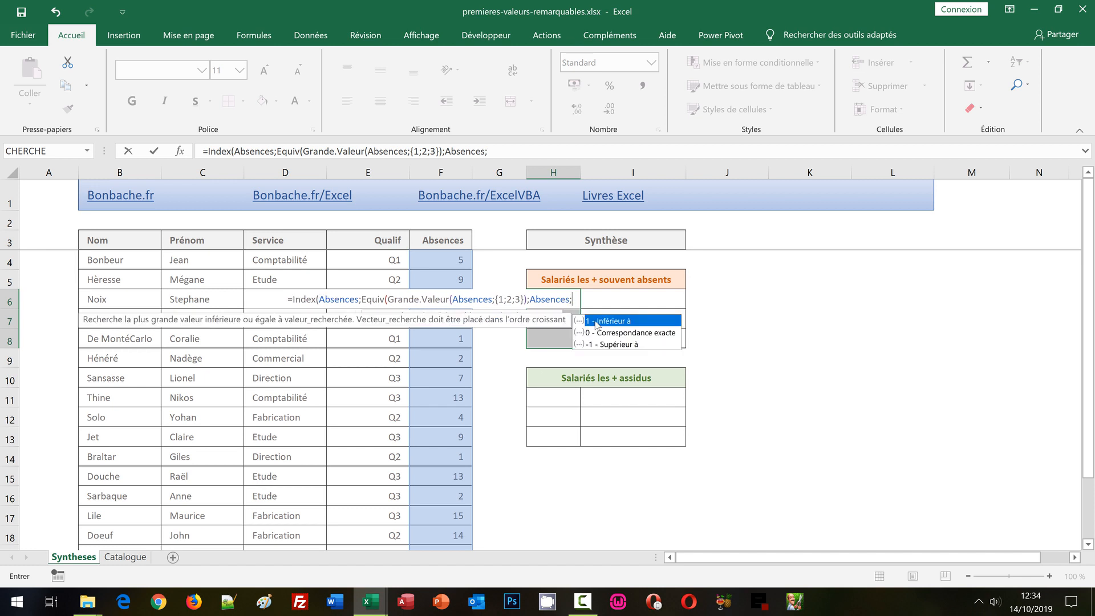
{"action": "type", "text": "0"}
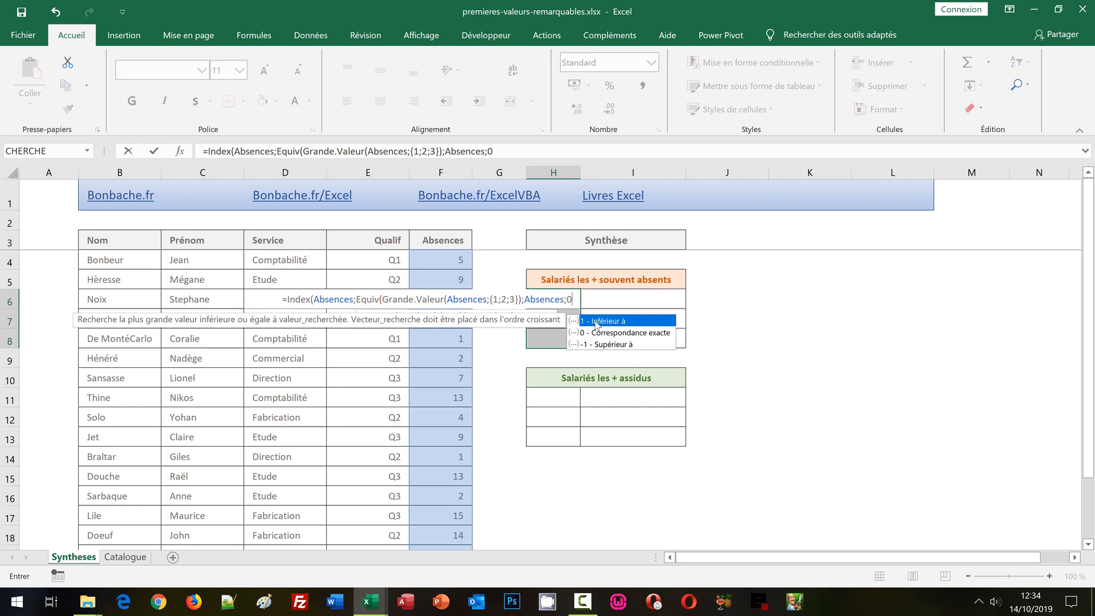
{"action": "type", "text": ")"}
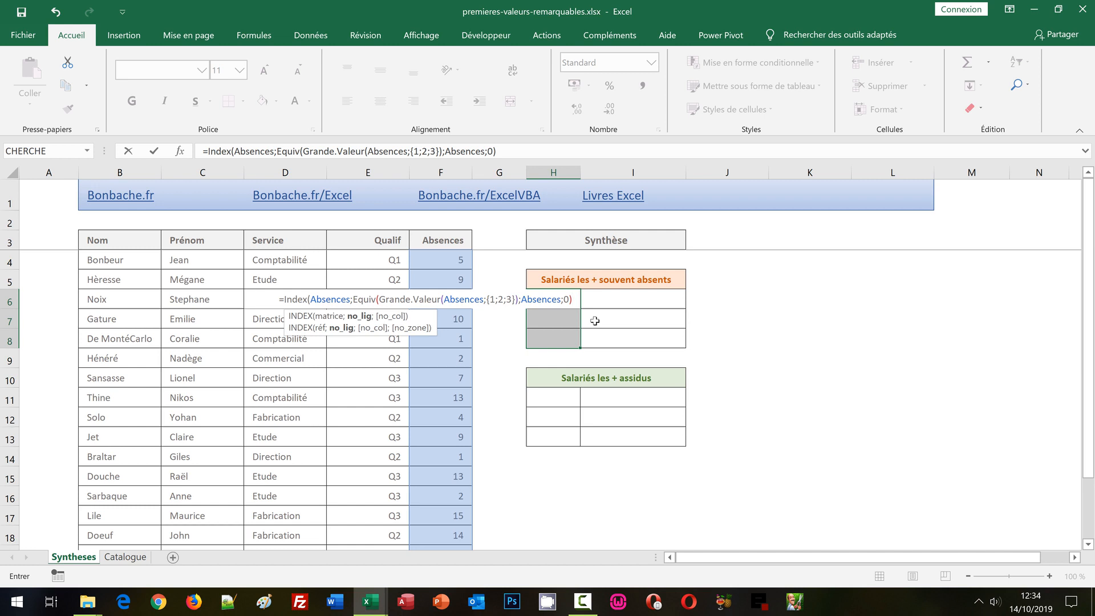
Step: Give Index the column number 1, close the function and enter it as an array formula over H6:H8
{"action": "type", "text": ";"}
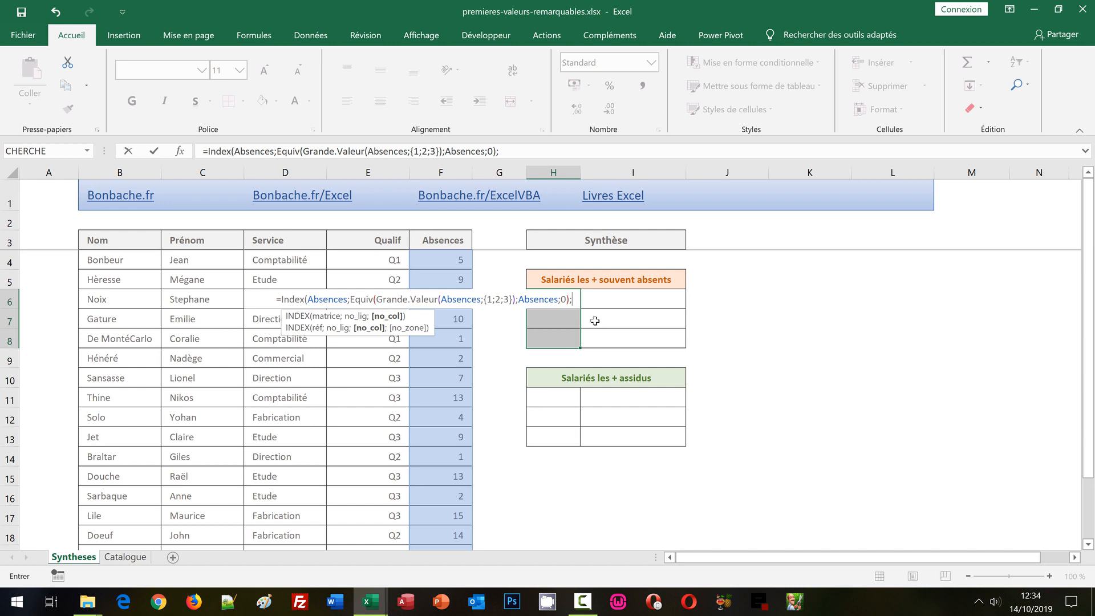
{"action": "type", "text": "1"}
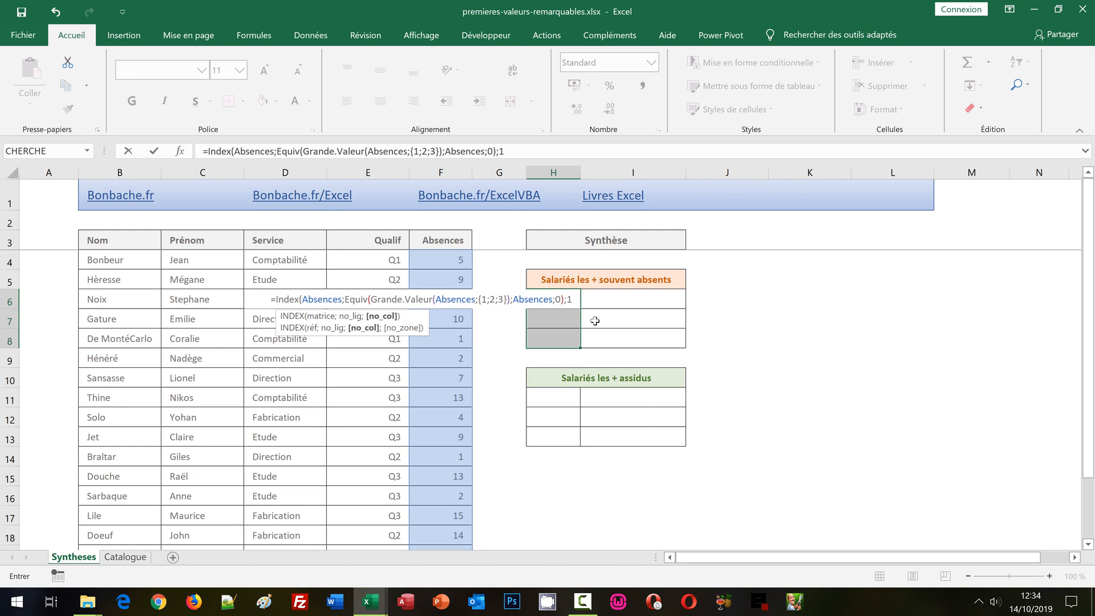
{"action": "type", "text": ")"}
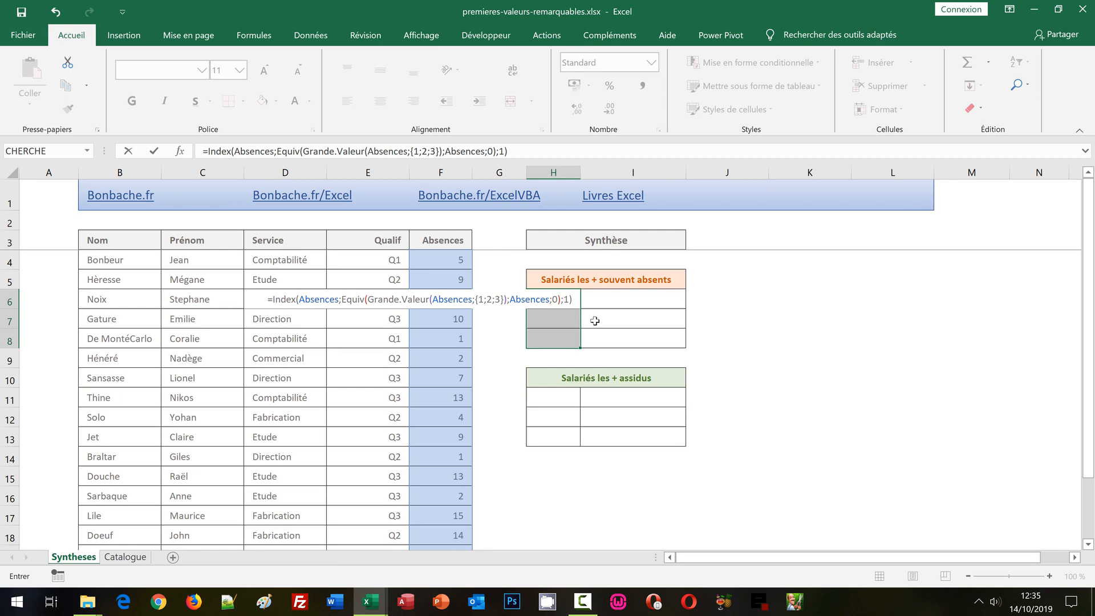
{"action": "key", "text": "ctrl+shift+Return"}
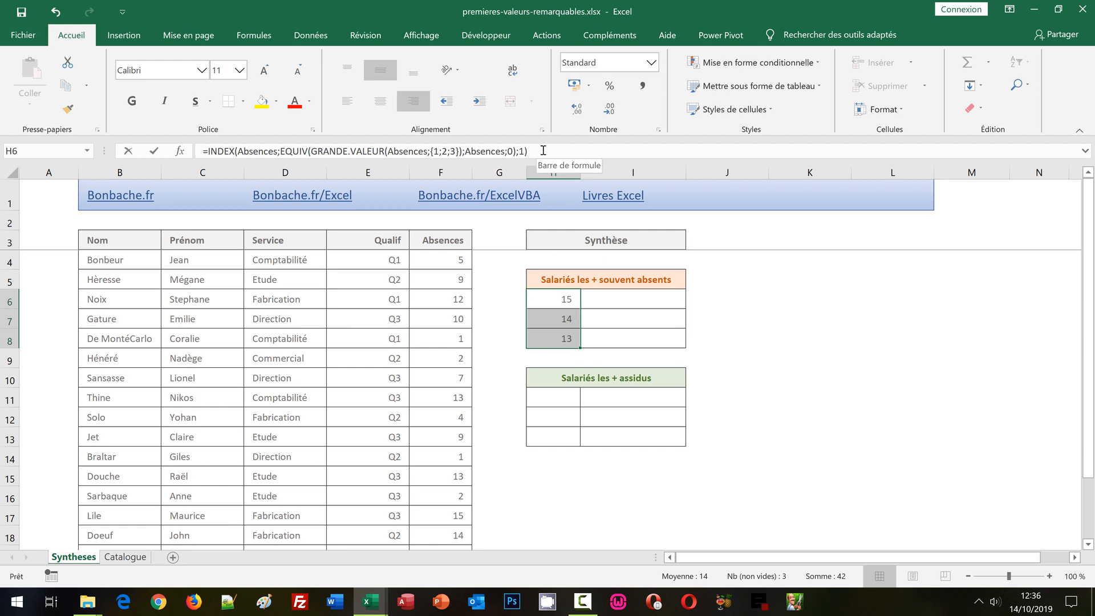
Step: Copy the full formula text from H6:H8, keeping it entered as an array formula
{"action": "triple_click", "coordinate": [305, 139]}
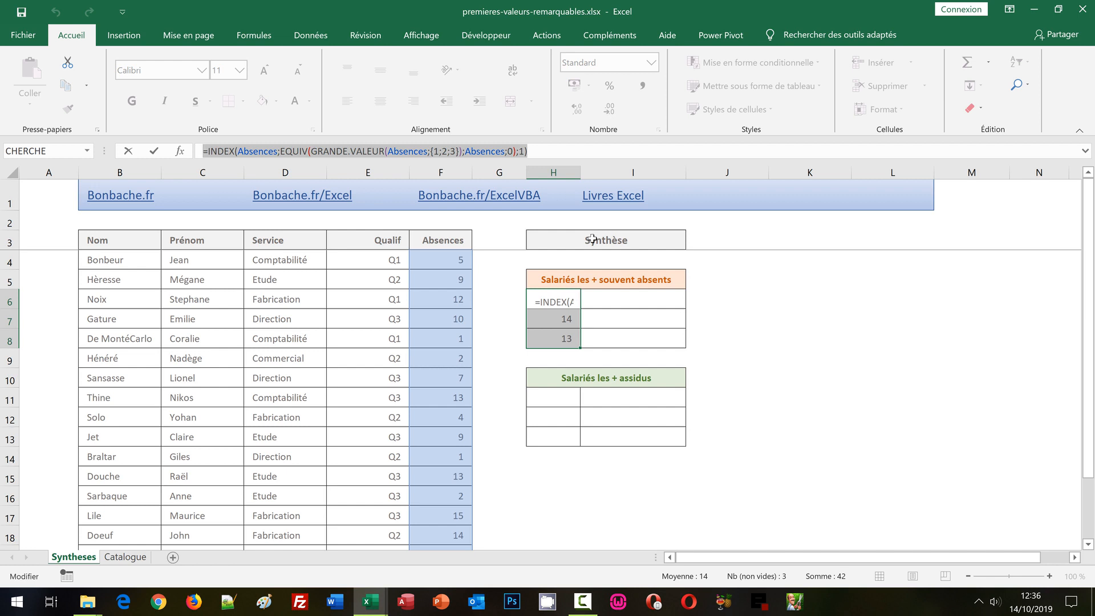
{"action": "key", "text": "ctrl+c"}
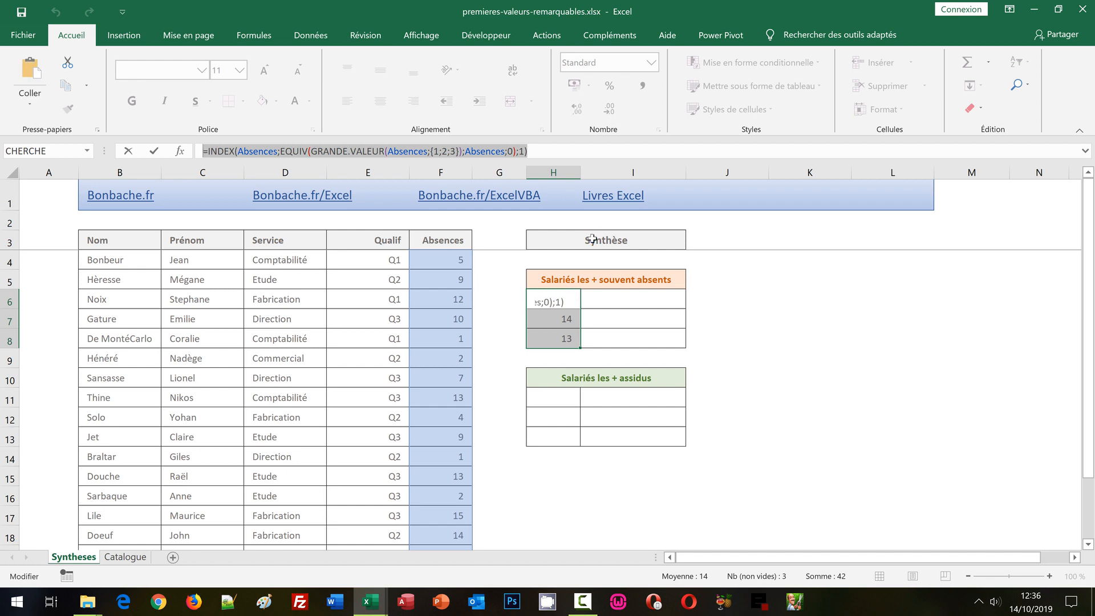
{"action": "key", "text": "ctrl+shift+Return"}
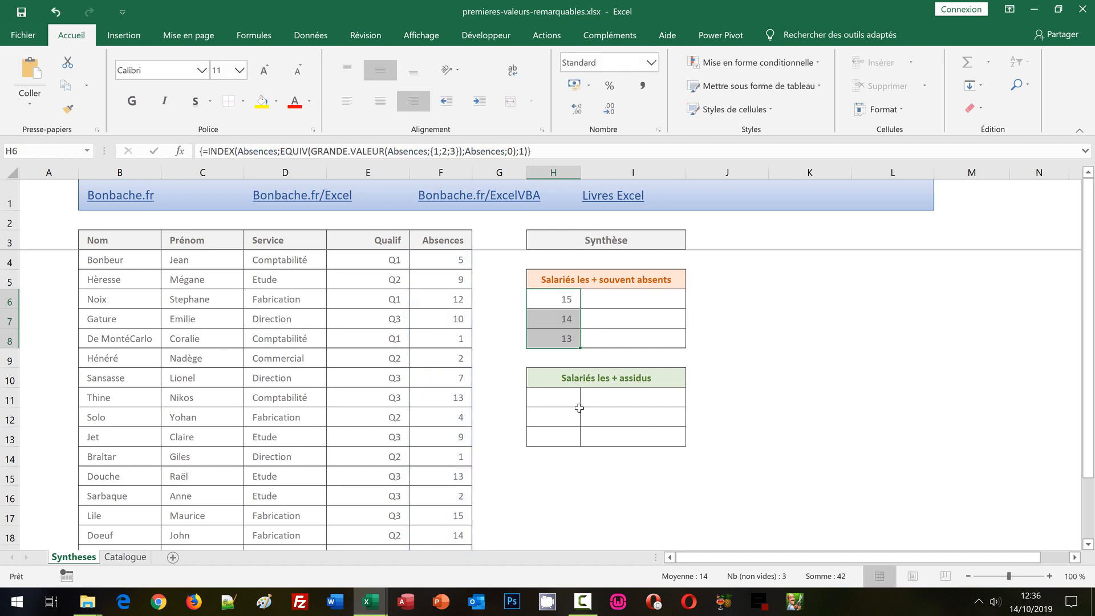
Step: Paste the copied formula text into H11:H13 under "Salariés les + assidus"
{"action": "left_click_drag", "start_coordinate": [556, 399], "coordinate": [557, 434]}
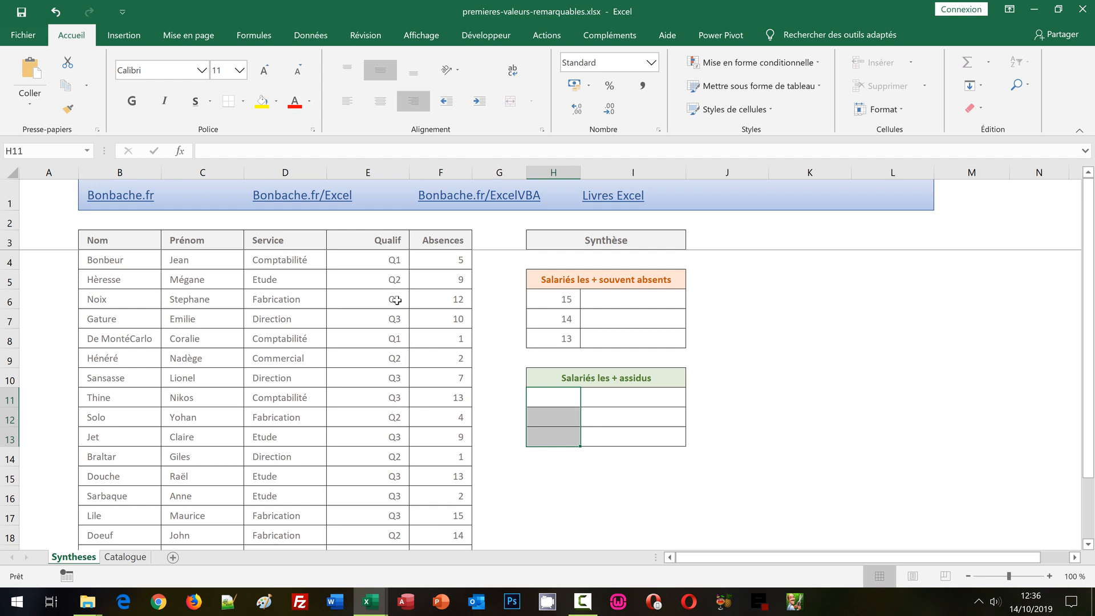
{"action": "left_click", "coordinate": [218, 150]}
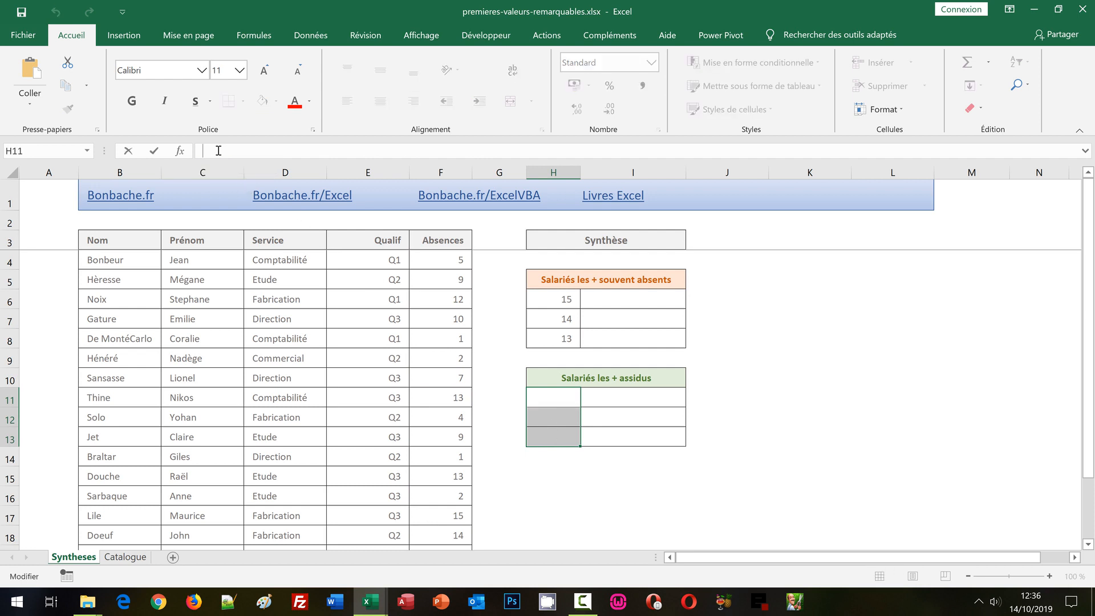
{"action": "key", "text": "ctrl+v"}
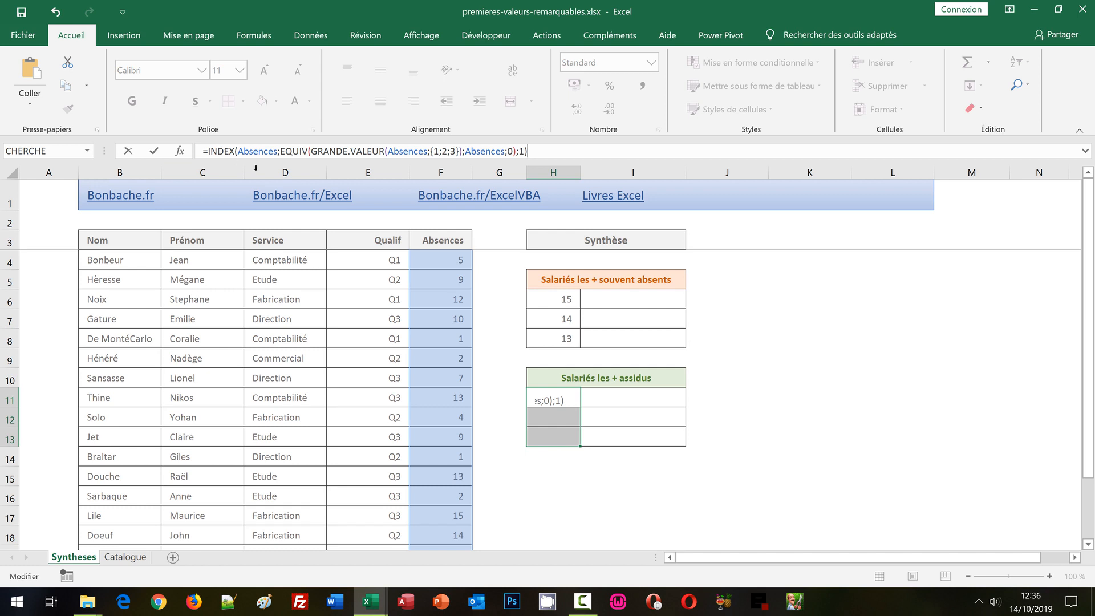
Step: Replace GRANDE.VALEUR with Petite.VALEUR in the H11:H13 formula and enter it as an array formula
{"action": "left_click", "coordinate": [348, 152]}
{"action": "key", "text": "BackSpace"}
{"action": "key", "text": "BackSpace"}
{"action": "key", "text": "BackSpace"}
{"action": "key", "text": "BackSpace"}
{"action": "key", "text": "BackSpace"}
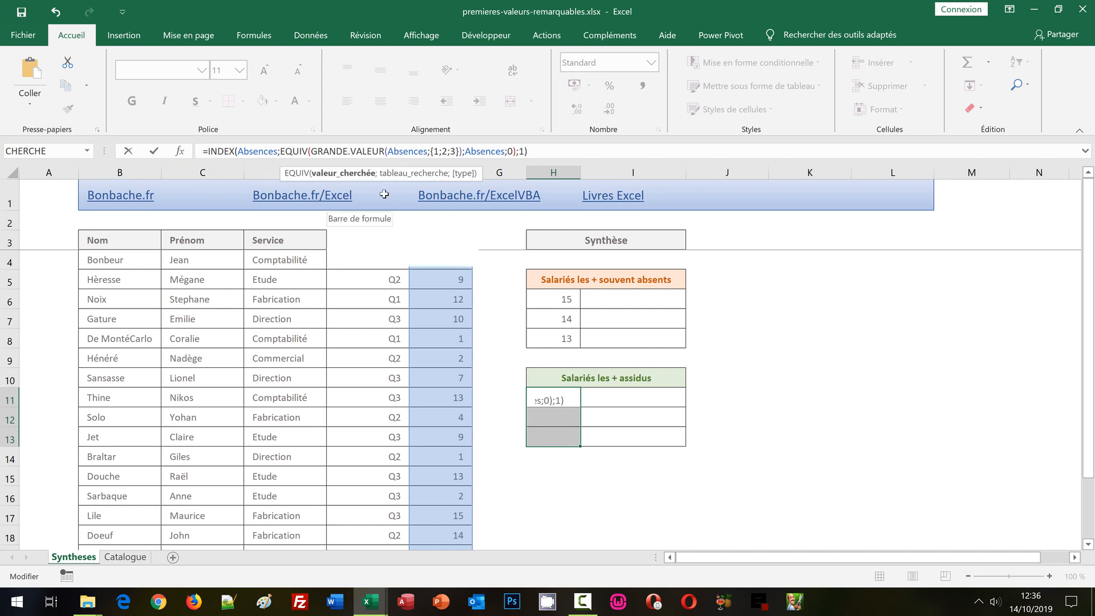
{"action": "key", "text": "BackSpace"}
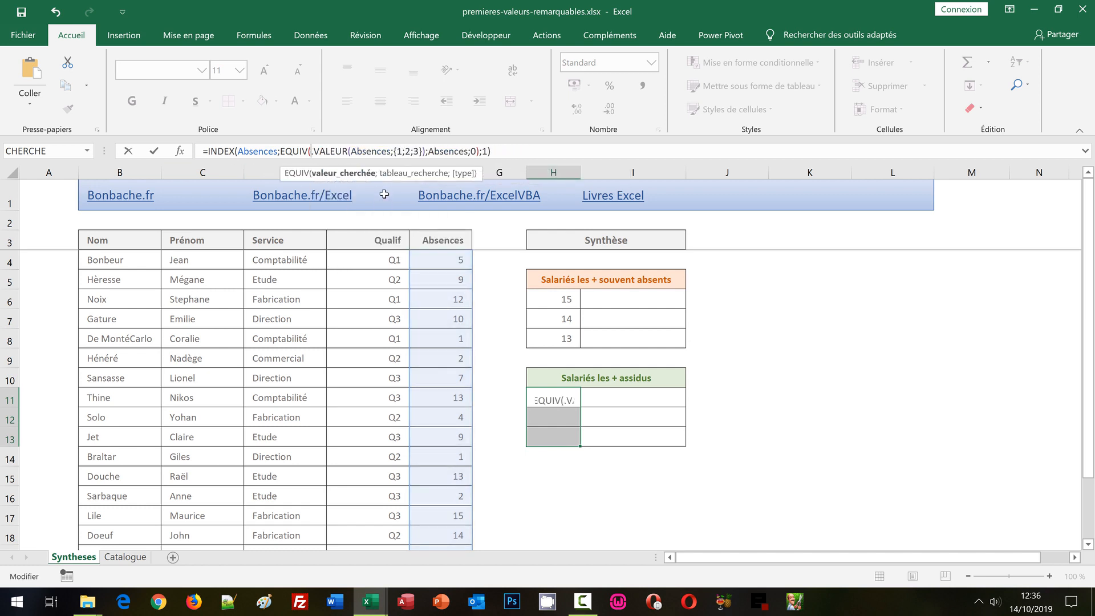
{"action": "type", "text": "Petite"}
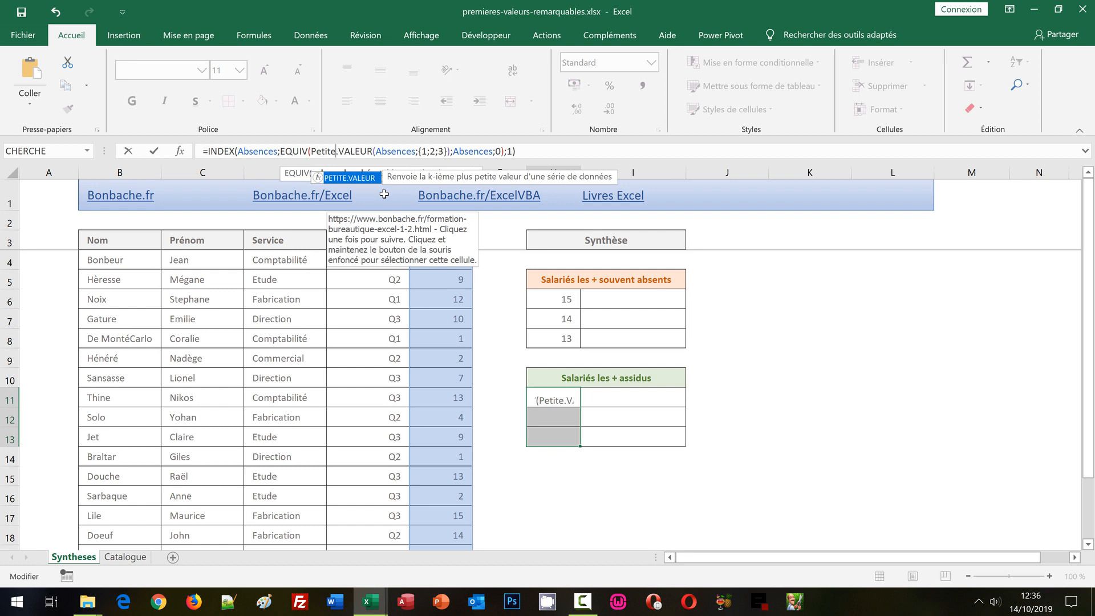
{"action": "key", "text": "ctrl+shift+Return"}
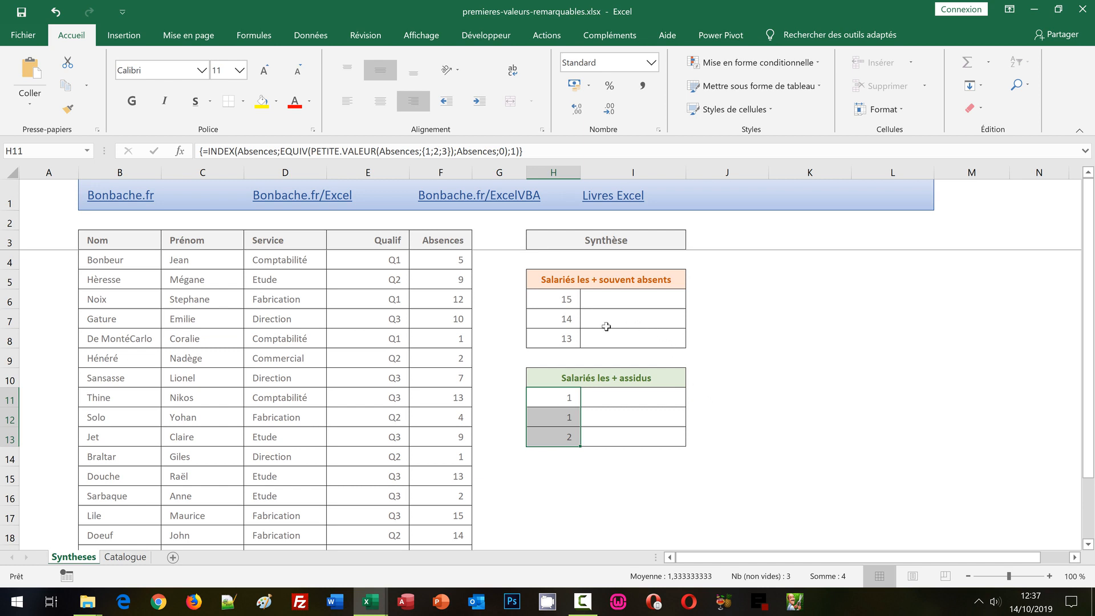
Step: Paste the copied Grande.Valeur formula text into I6:I8, beside the highest absence counts
{"action": "left_click", "coordinate": [557, 295]}
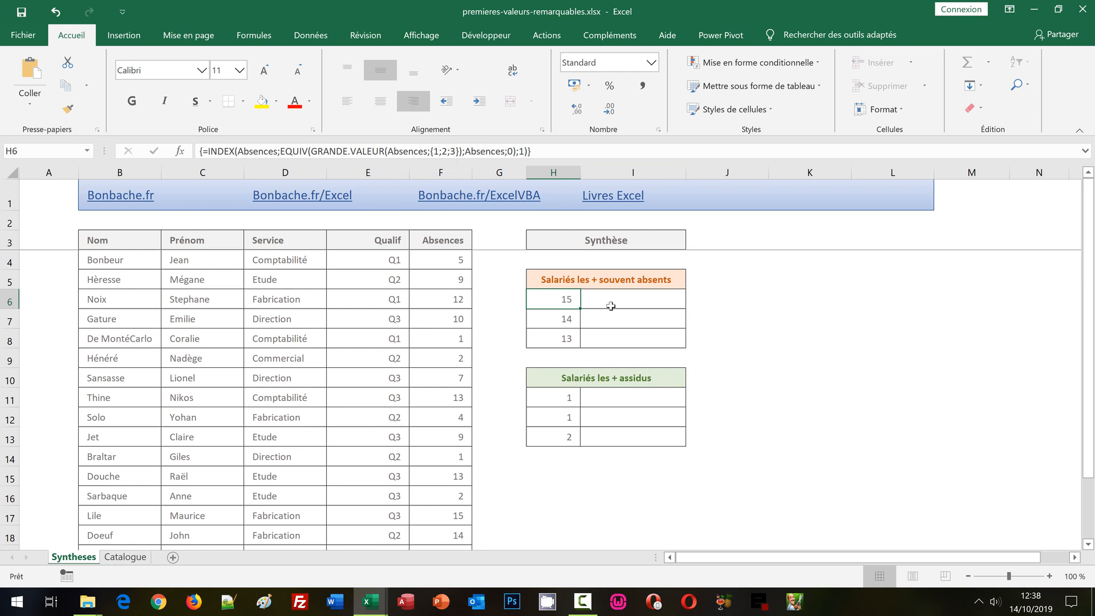
{"action": "left_click_drag", "start_coordinate": [602, 298], "coordinate": [601, 338]}
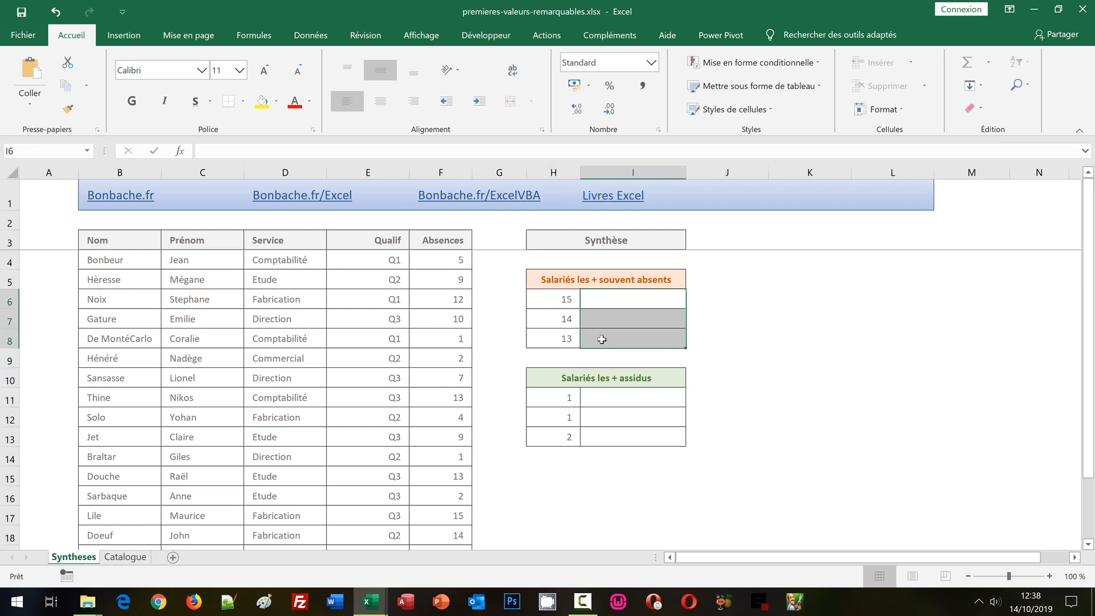
{"action": "left_click", "coordinate": [217, 151]}
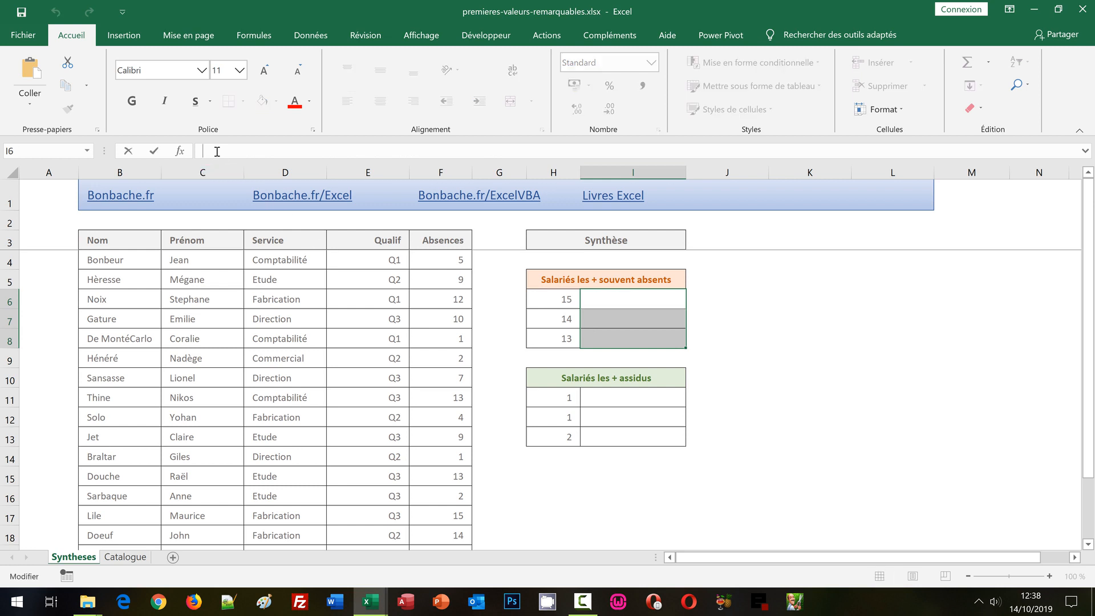
{"action": "key", "text": "ctrl+v"}
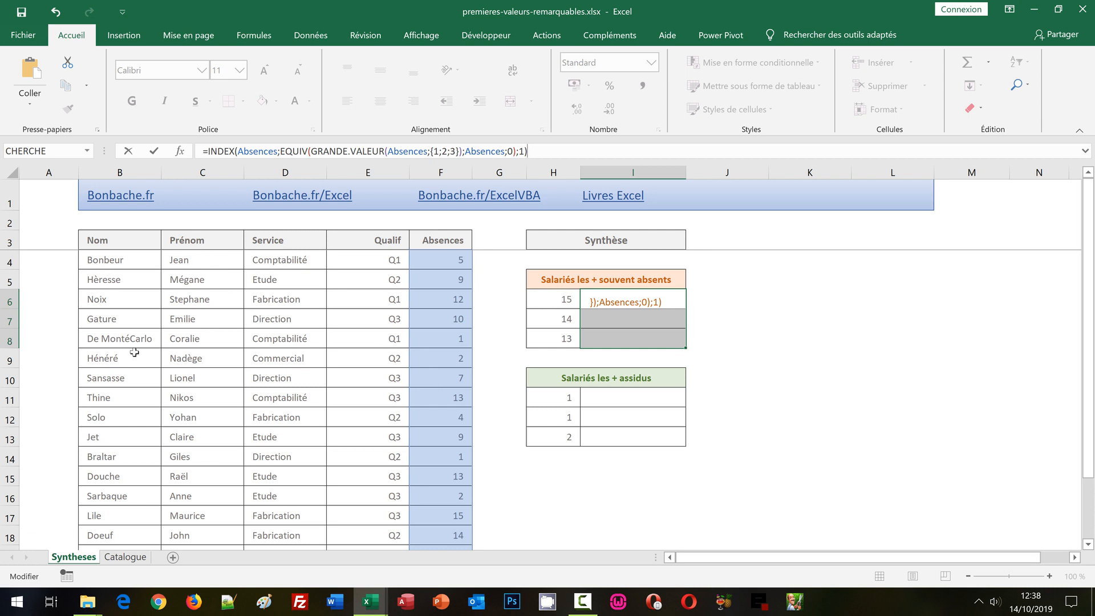
Step: Change the Index matrix from Absences to Nom in I6:I8 and enter it as an array formula
{"action": "left_click", "coordinate": [277, 151]}
{"action": "key", "text": "BackSpace"}
{"action": "key", "text": "BackSpace"}
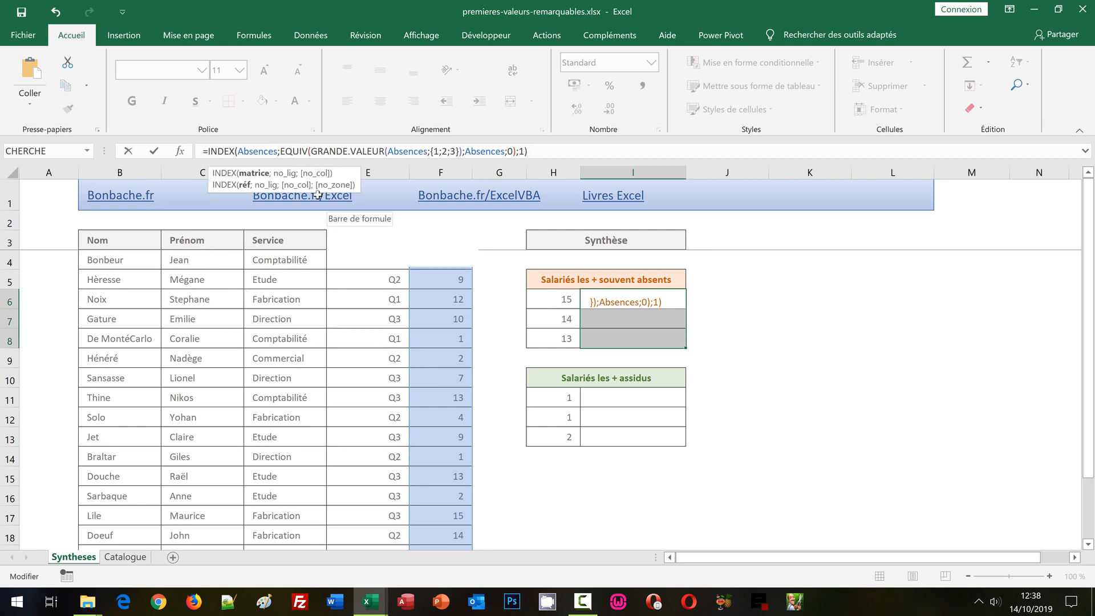
{"action": "key", "text": "BackSpace"}
{"action": "key", "text": "BackSpace"}
{"action": "key", "text": "BackSpace"}
{"action": "key", "text": "BackSpace"}
{"action": "key", "text": "BackSpace"}
{"action": "key", "text": "BackSpace"}
{"action": "type", "text": "N"}
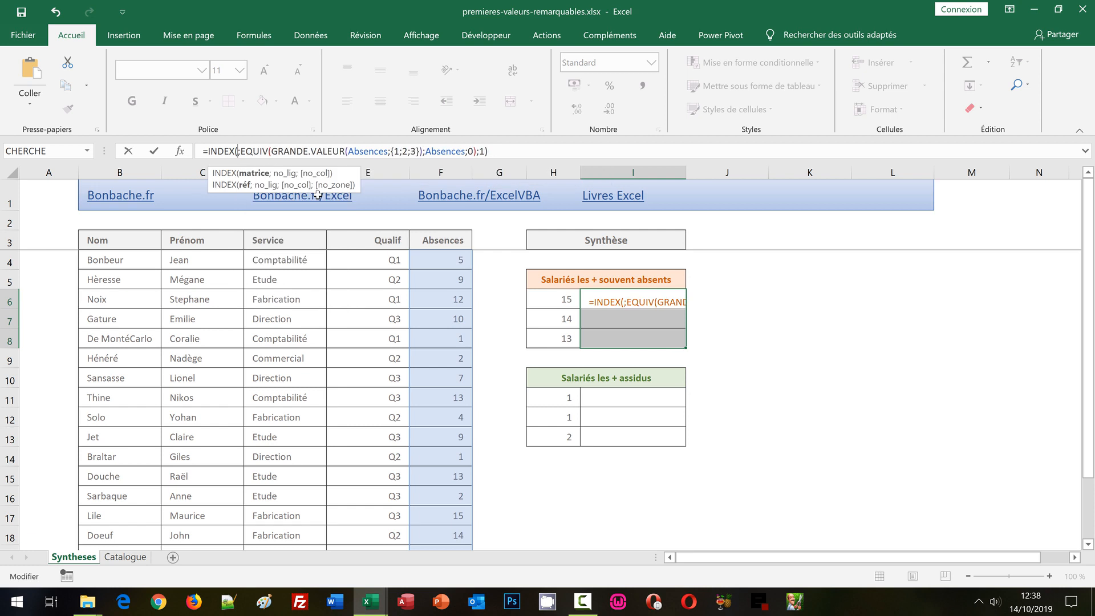
{"action": "type", "text": "om"}
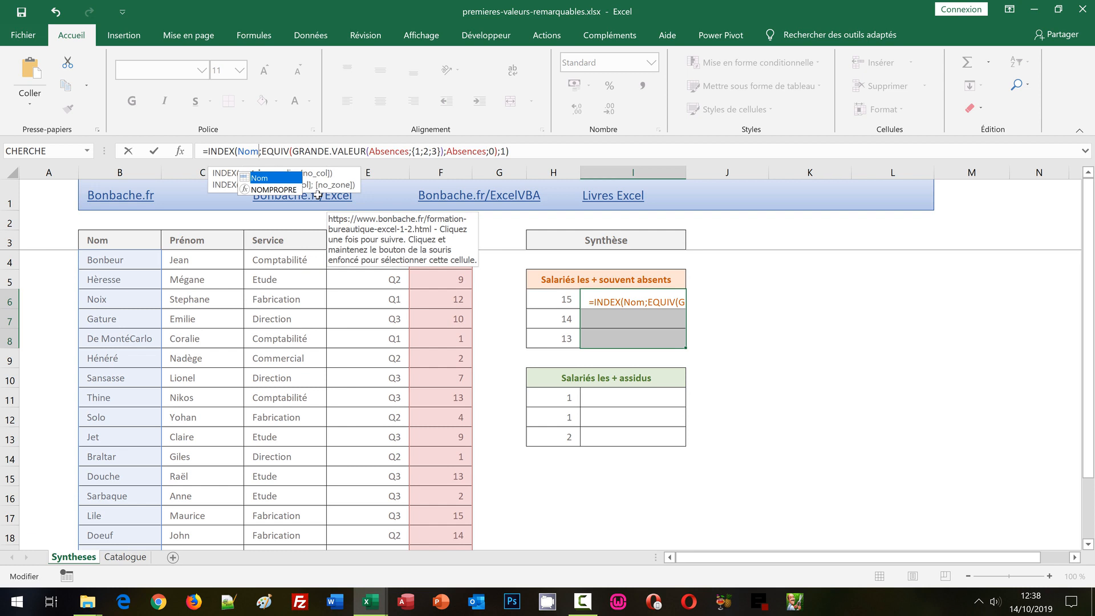
{"action": "key", "text": "ctrl+shift+Return"}
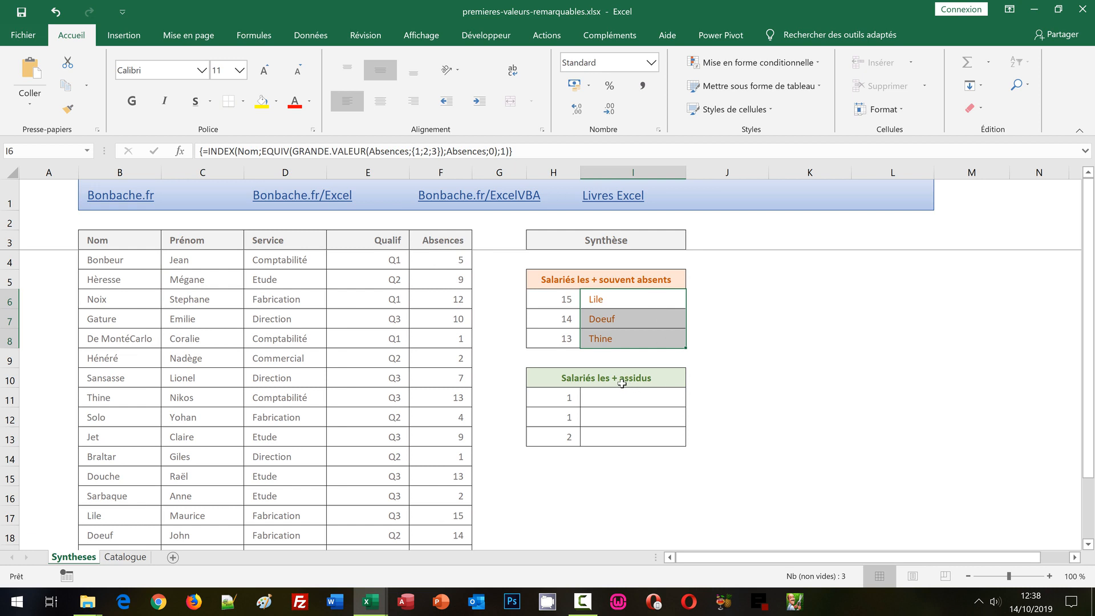
Step: Paste the copied formula text into I11:I13, beside the lowest absence counts
{"action": "left_click_drag", "start_coordinate": [623, 397], "coordinate": [620, 441]}
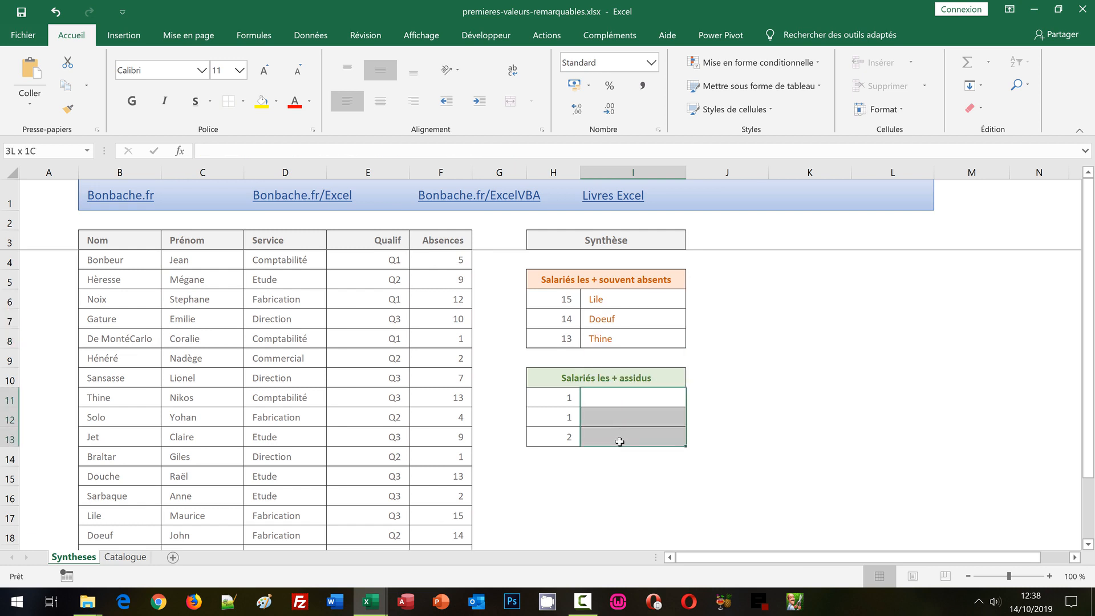
{"action": "left_click", "coordinate": [229, 152]}
{"action": "key", "text": "ctrl+v"}
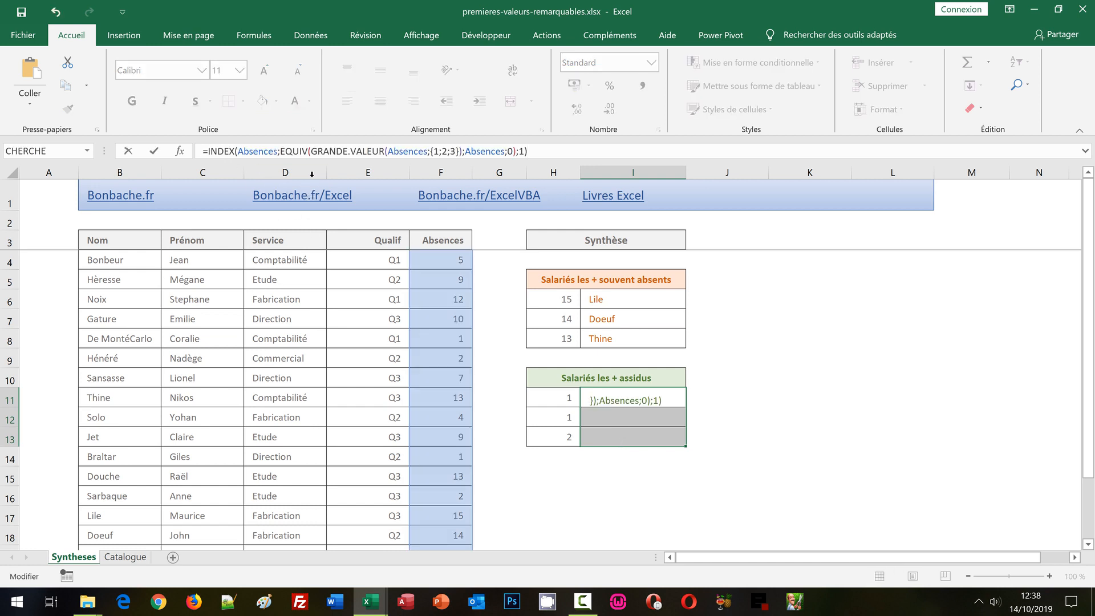
Step: Replace GRANDE.VALEUR with Petite.VALEUR in the I11:I13 formula and enter it as an array formula
{"action": "left_click", "coordinate": [347, 151]}
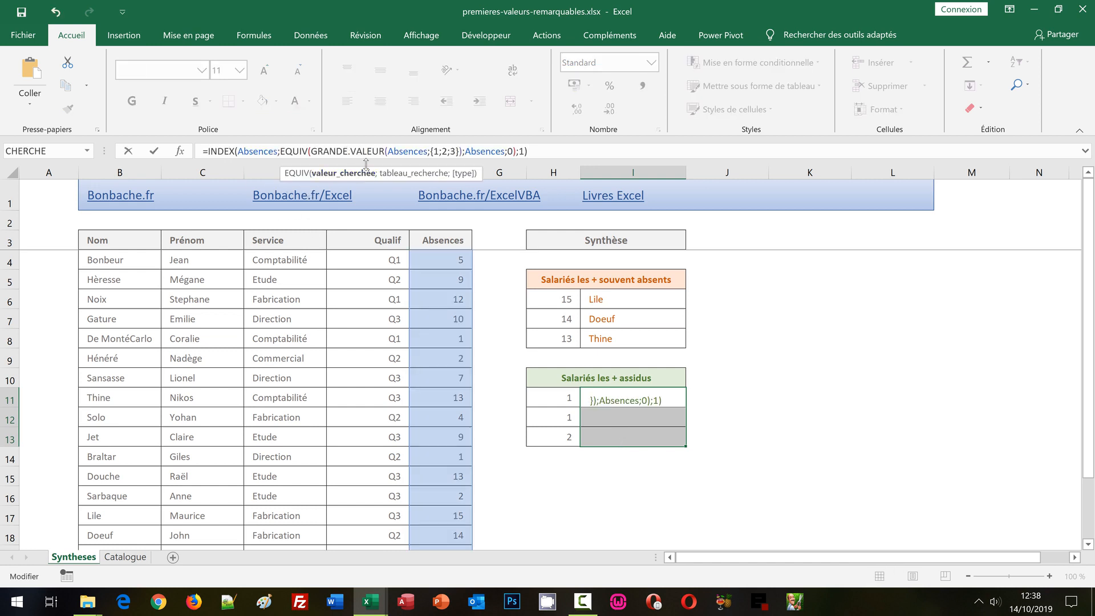
{"action": "key", "text": "BackSpace"}
{"action": "key", "text": "BackSpace"}
{"action": "key", "text": "BackSpace"}
{"action": "key", "text": "BackSpace"}
{"action": "key", "text": "BackSpace"}
{"action": "key", "text": "BackSpace"}
{"action": "type", "text": "P"}
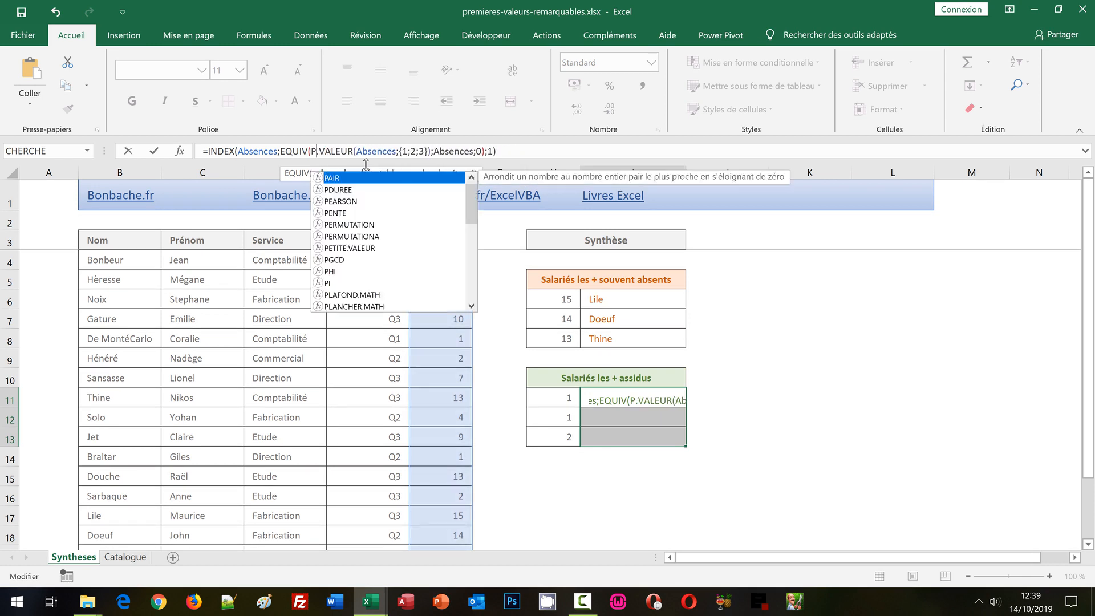
{"action": "type", "text": "etite"}
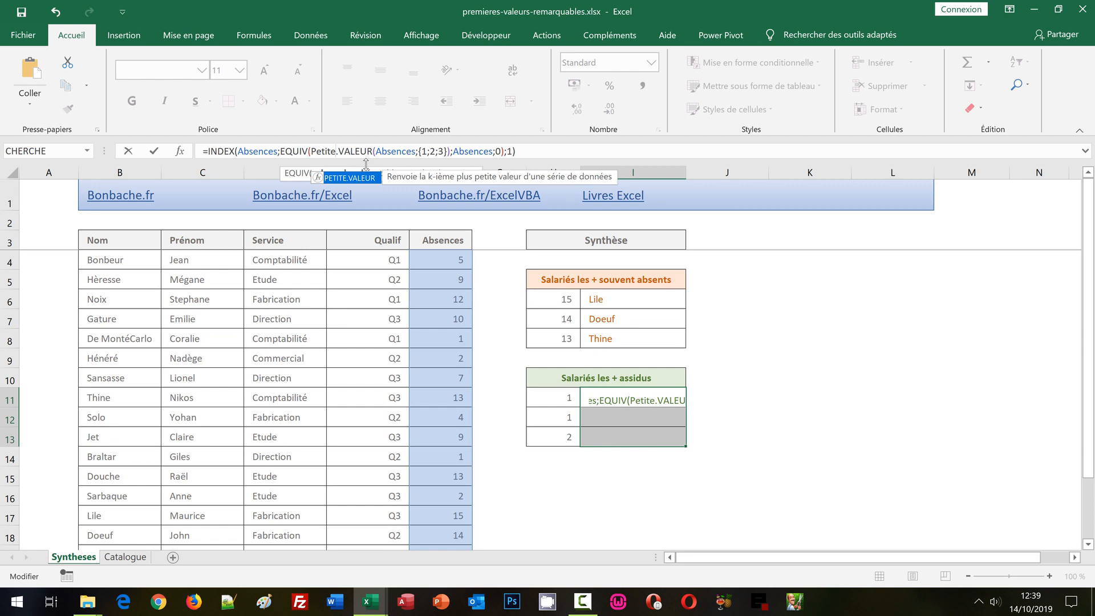
{"action": "key", "text": "ctrl+shift+Return"}
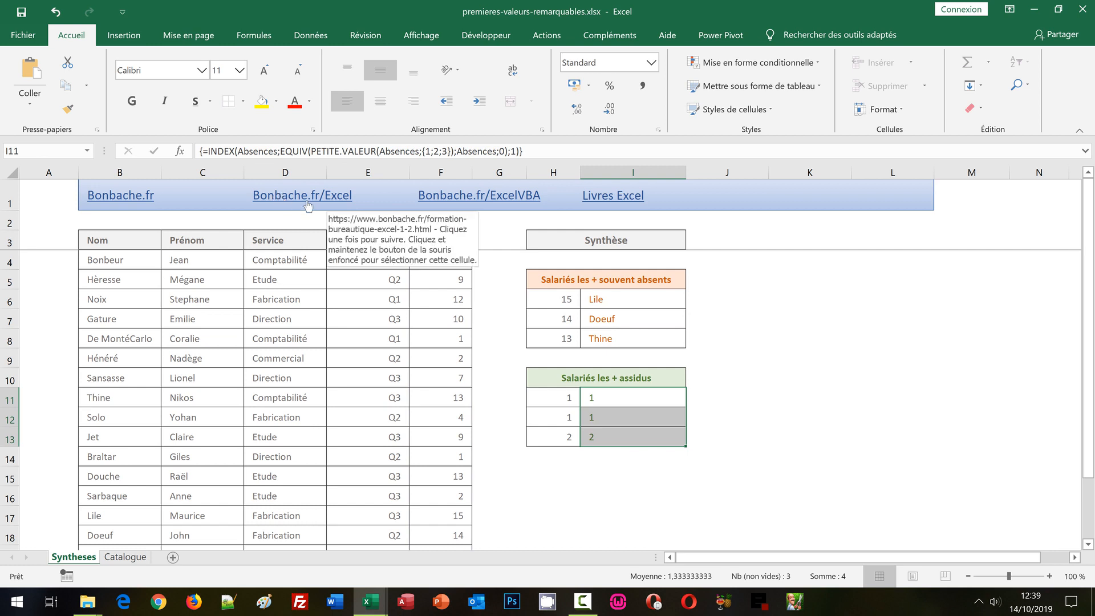
Step: Change the Index matrix from Absences to Nom in I11:I13 and enter it as an array formula again
{"action": "left_click", "coordinate": [278, 151]}
{"action": "key", "text": "BackSpace"}
{"action": "key", "text": "BackSpace"}
{"action": "key", "text": "BackSpace"}
{"action": "key", "text": "BackSpace"}
{"action": "key", "text": "BackSpace"}
{"action": "key", "text": "BackSpace"}
{"action": "key", "text": "BackSpace"}
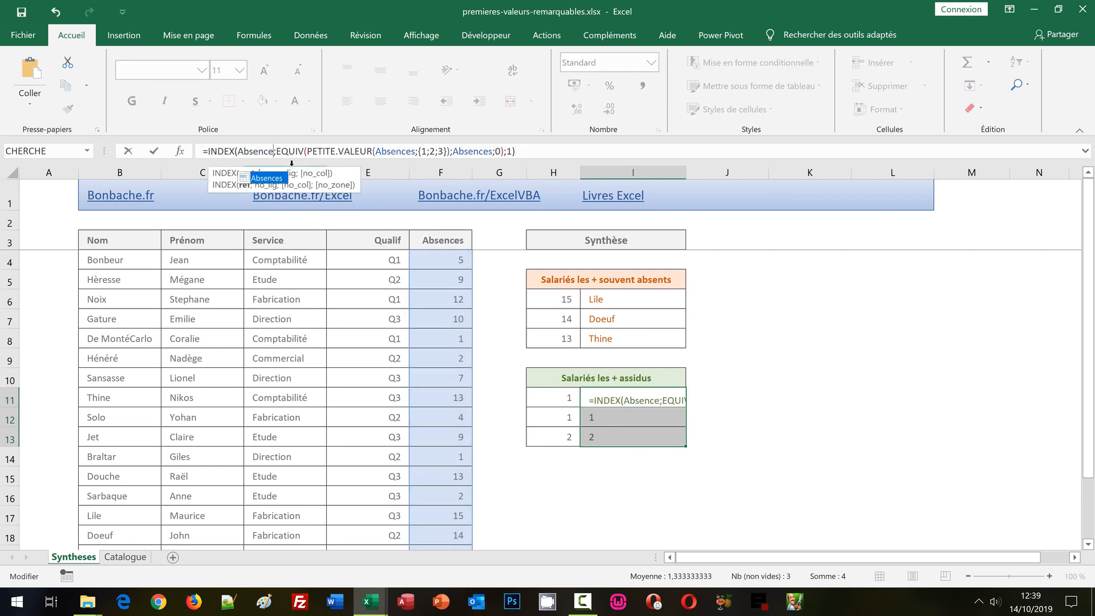
{"action": "key", "text": "BackSpace"}
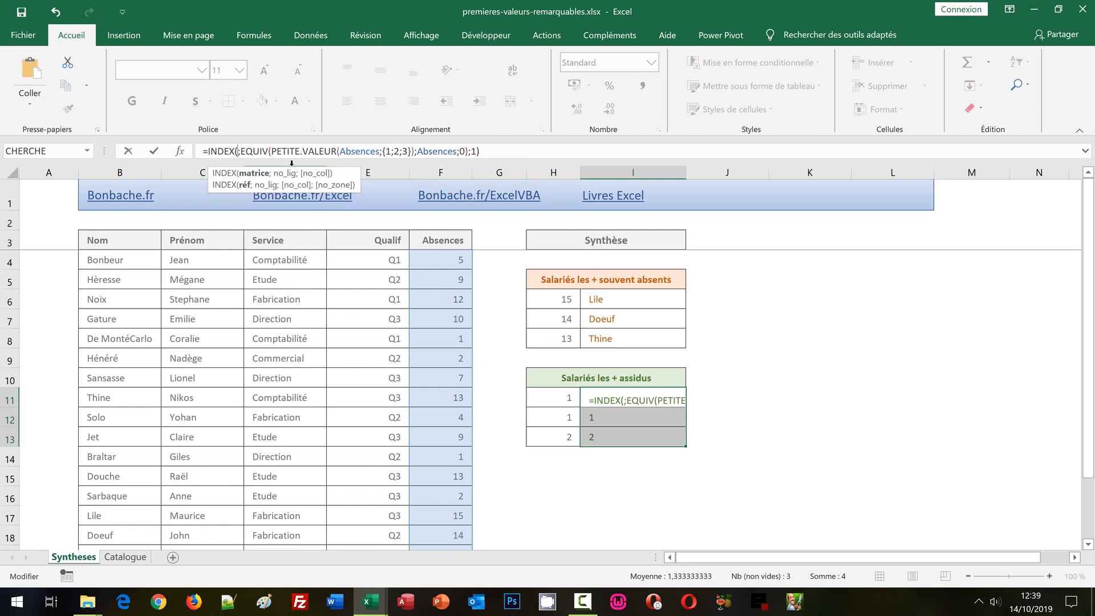
{"action": "type", "text": "Nom"}
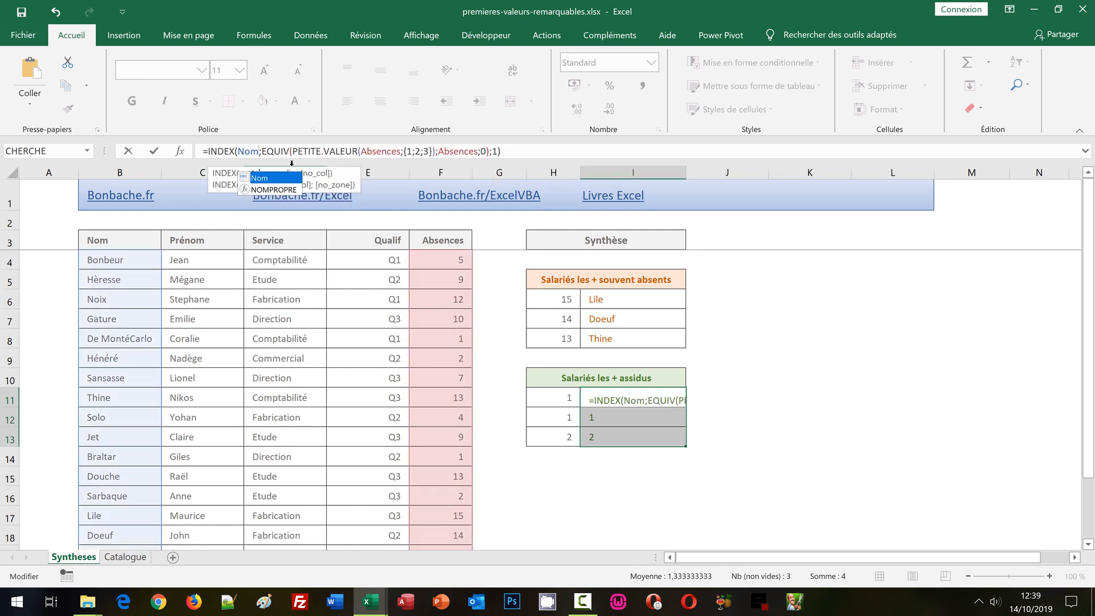
{"action": "key", "text": "ctrl+shift+Return"}
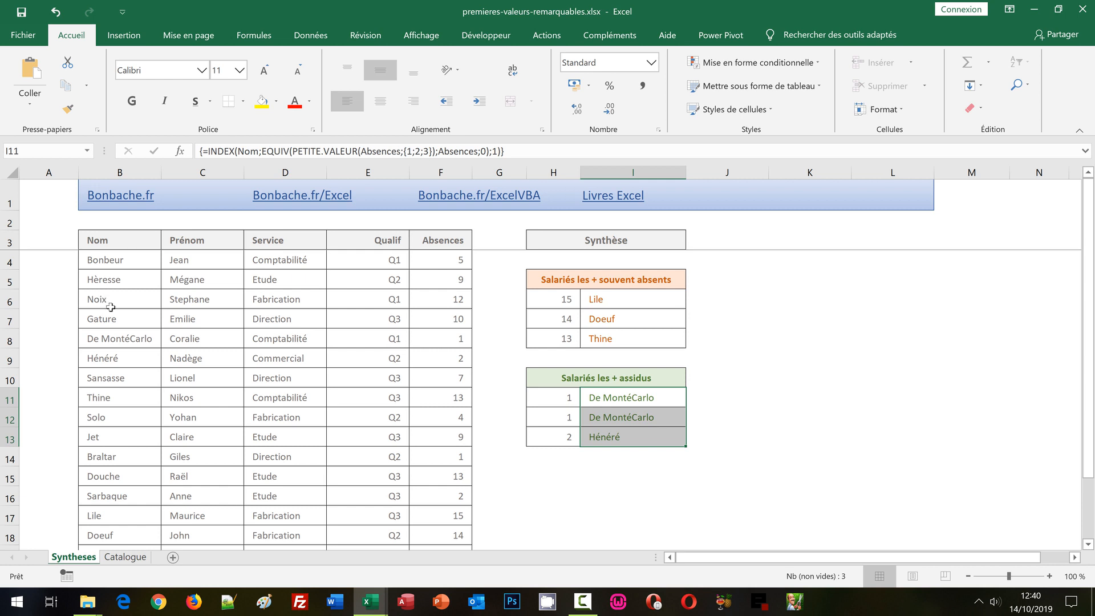
Step: Begin a Si formula in G6 with the test Et(H6=H4;H6=H5) to detect an absence count repeated three times
{"action": "left_click", "coordinate": [504, 298]}
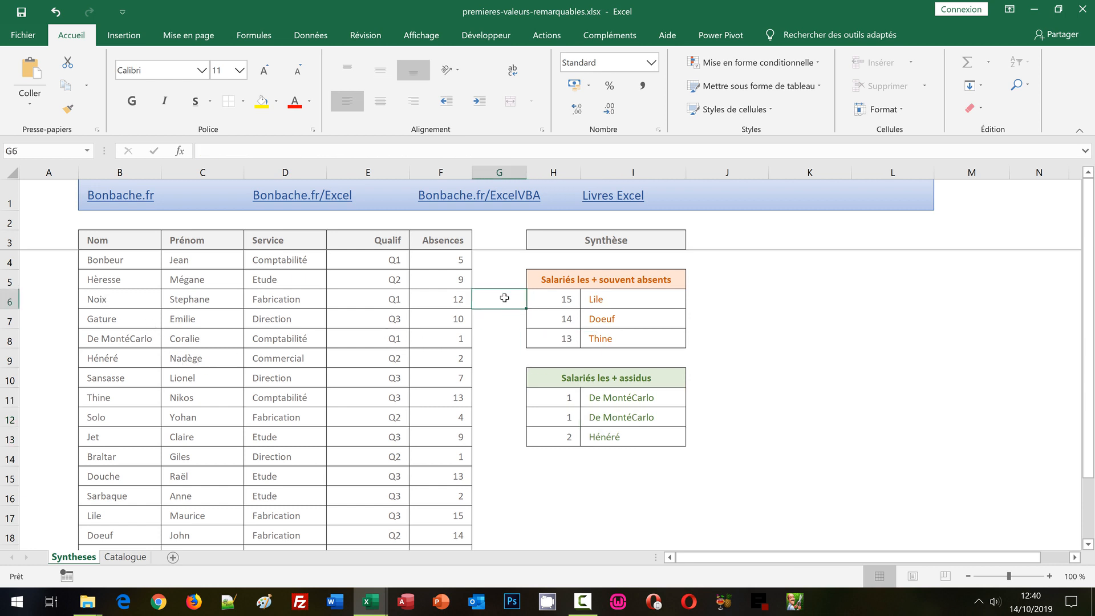
{"action": "type", "text": "=Si"}
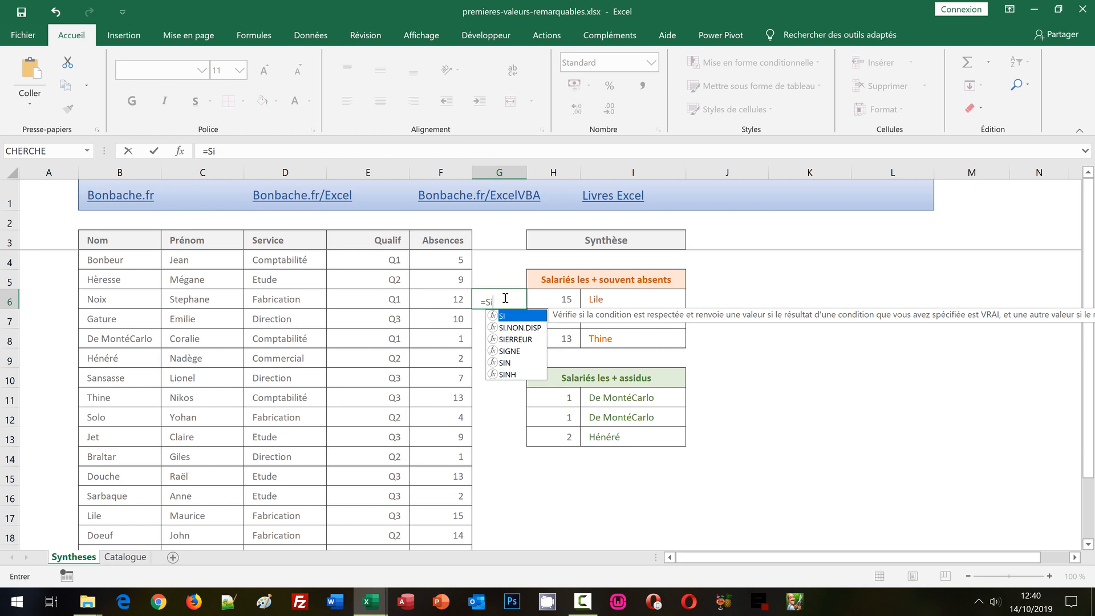
{"action": "type", "text": "("}
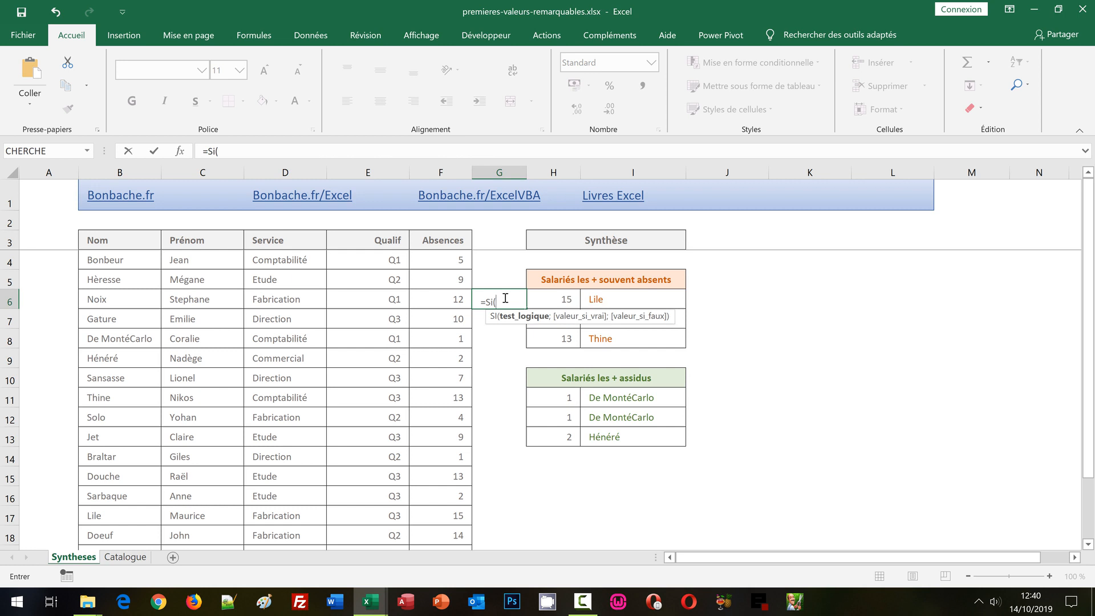
{"action": "type", "text": "Et"}
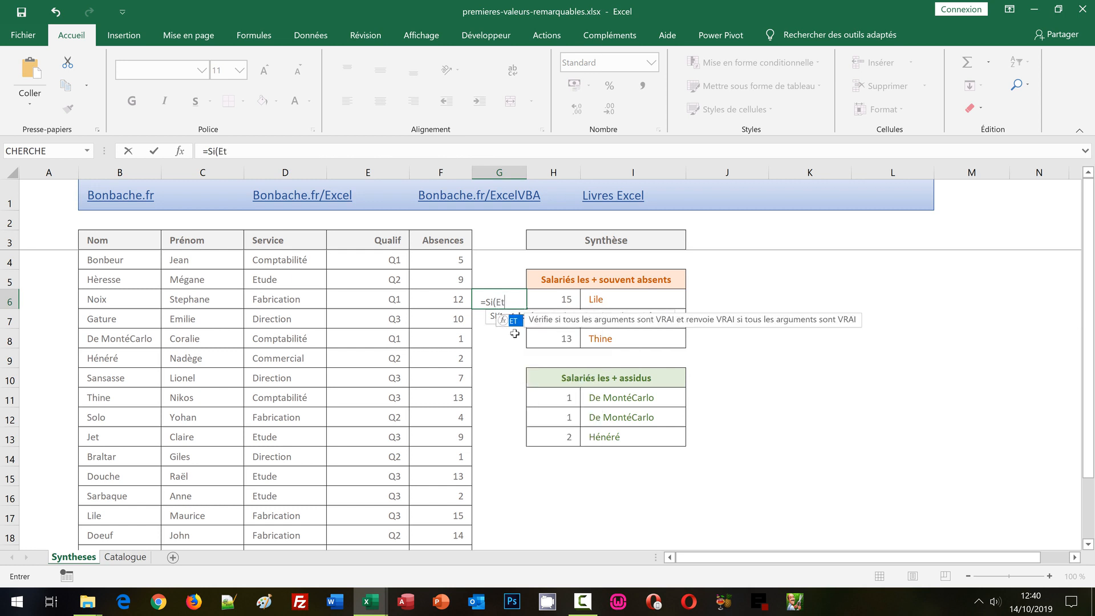
{"action": "type", "text": "("}
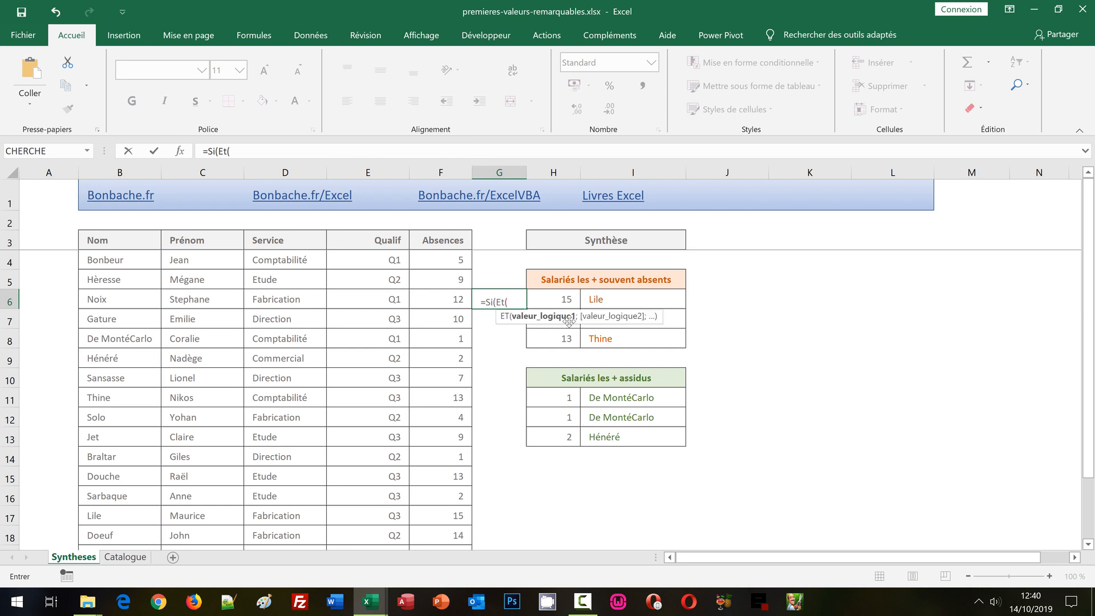
{"action": "left_click", "coordinate": [566, 300]}
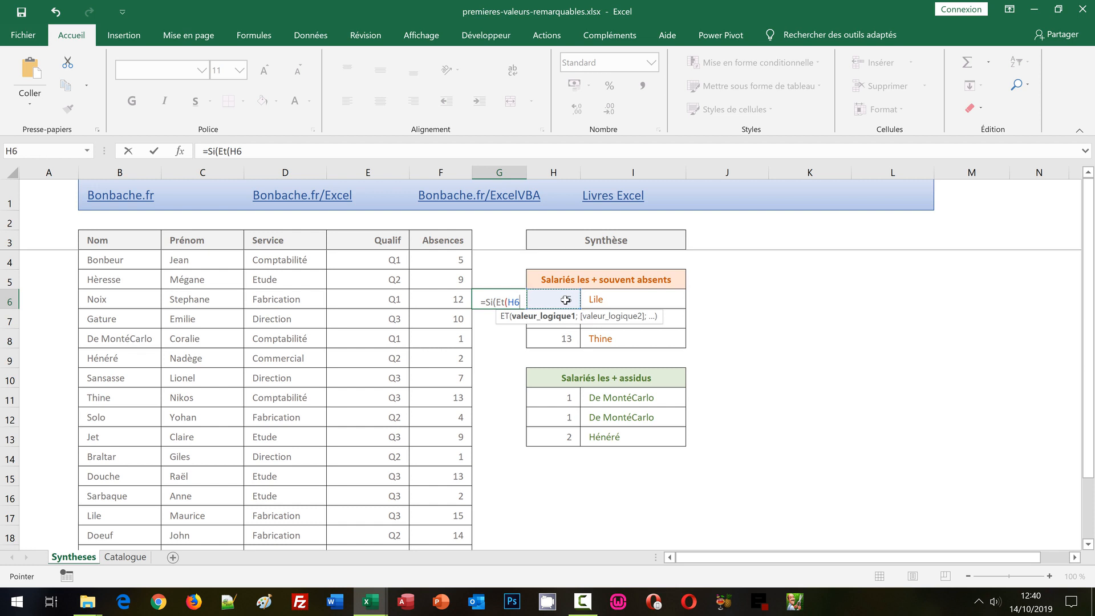
{"action": "type", "text": "="}
{"action": "left_click", "coordinate": [541, 254]}
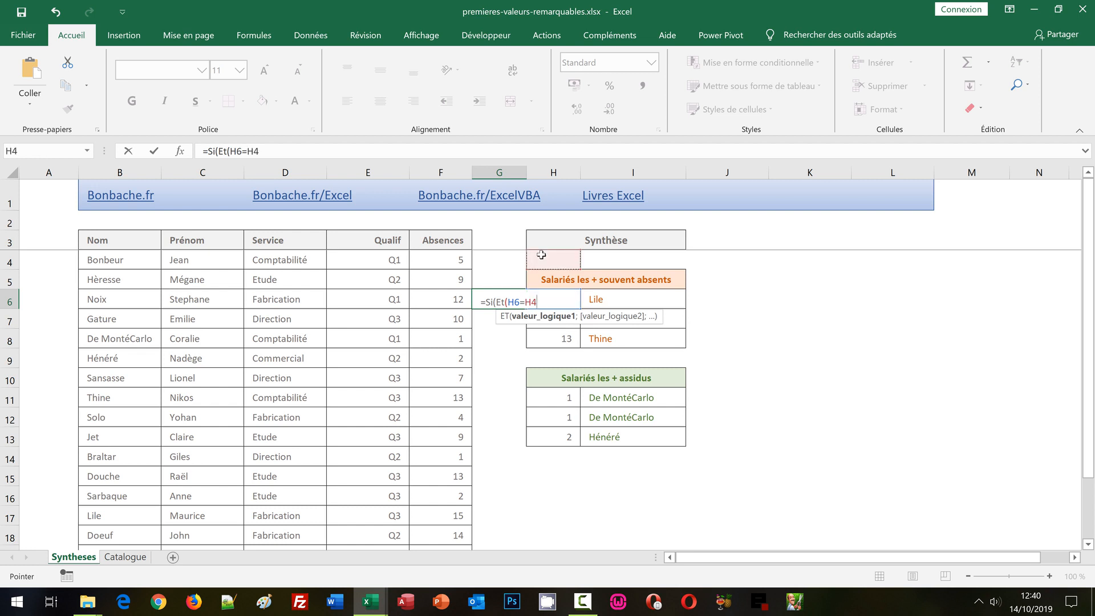
{"action": "type", "text": ";"}
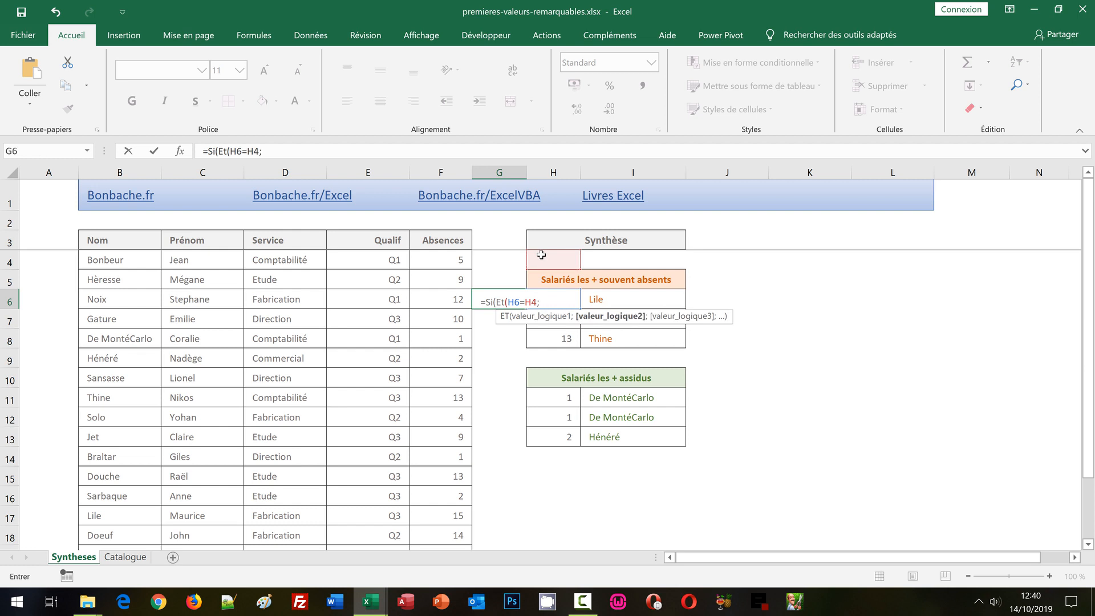
{"action": "type", "text": "H6"}
{"action": "type", "text": "=H5"}
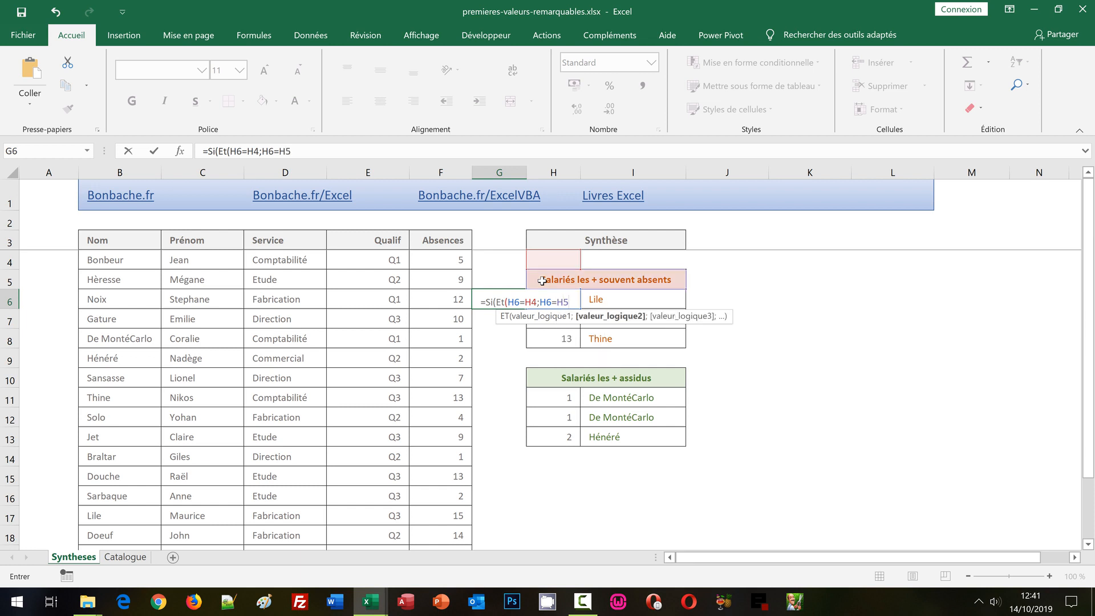
{"action": "type", "text": ")"}
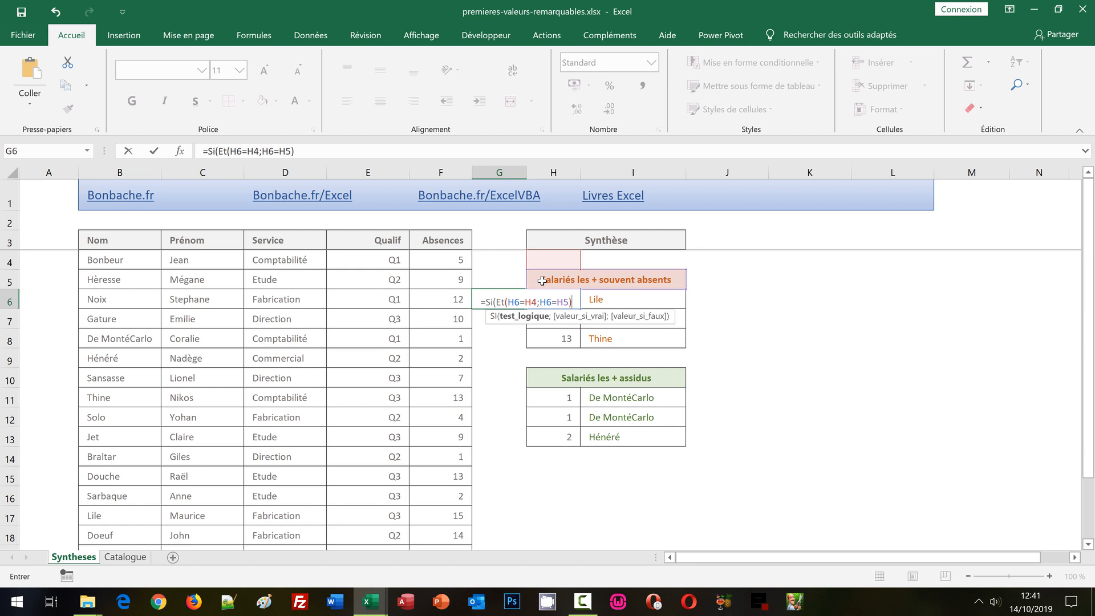
Step: Make the G6 formula return H6&3 when the test is true, otherwise a nested Si testing H6=H5 that returns H6&2
{"action": "type", "text": ";"}
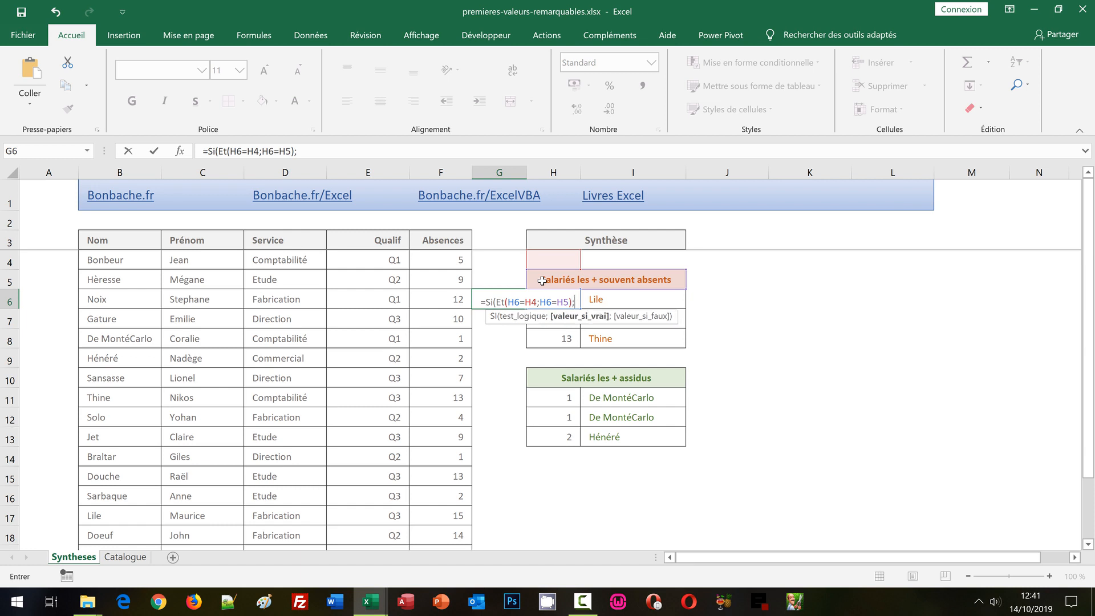
{"action": "type", "text": "H6"}
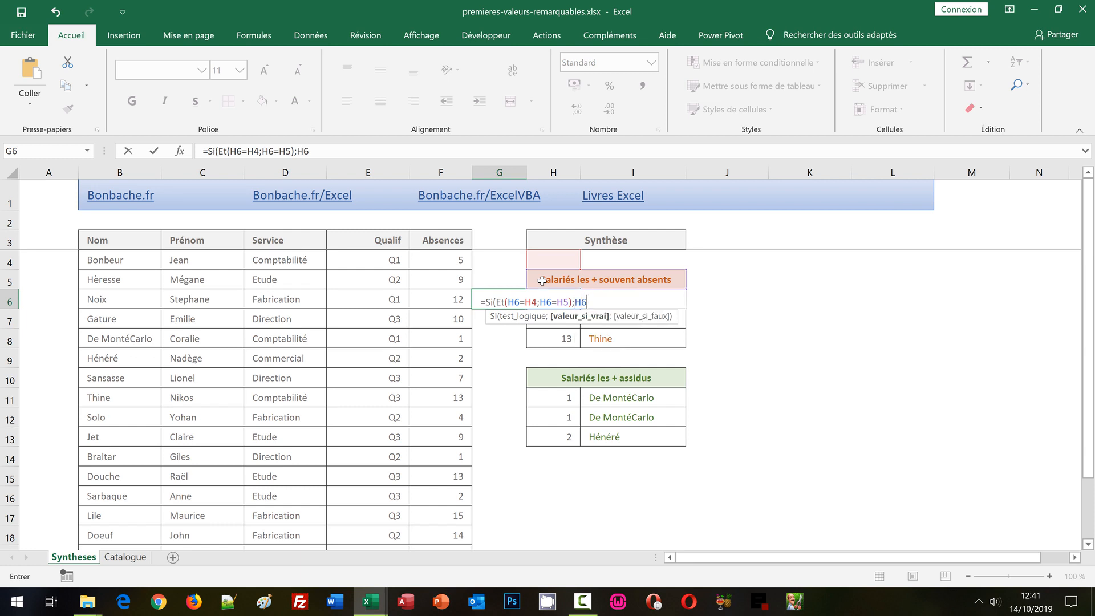
{"action": "type", "text": "&3;"}
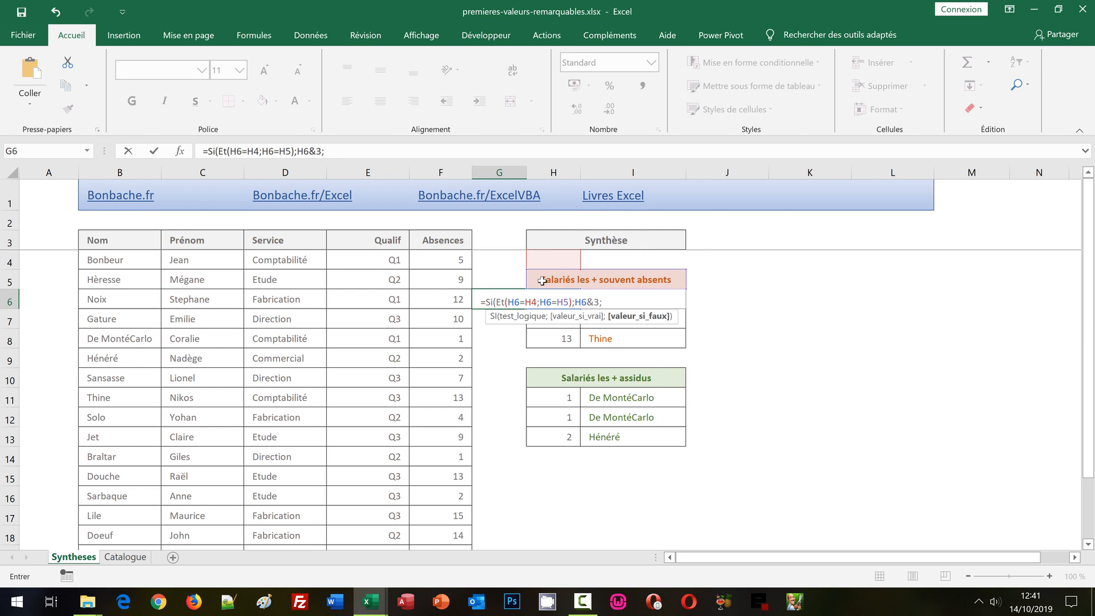
{"action": "type", "text": "si"}
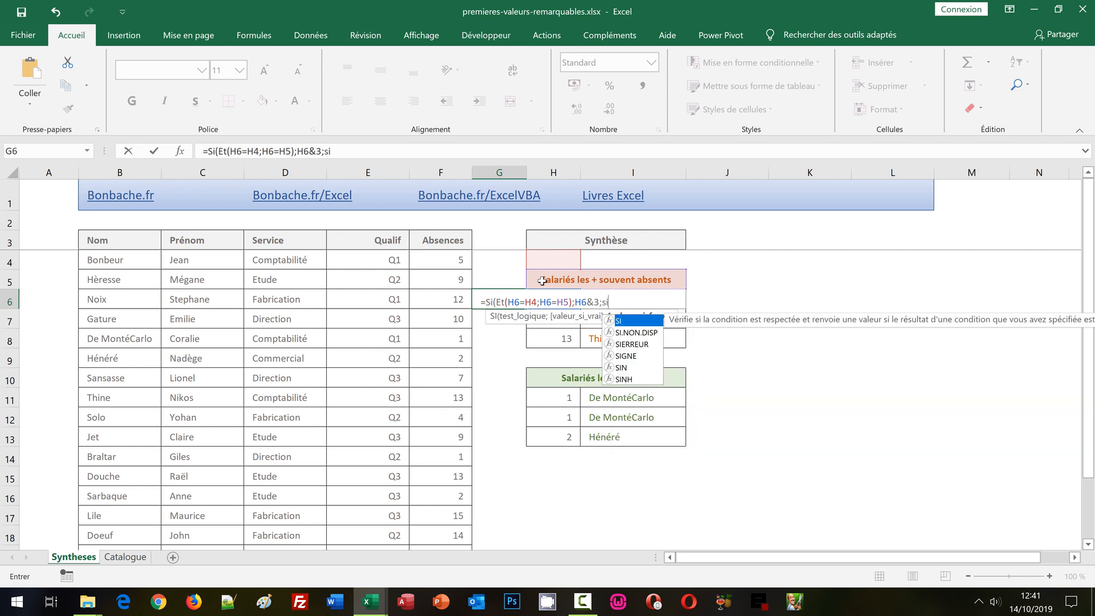
{"action": "type", "text": "("}
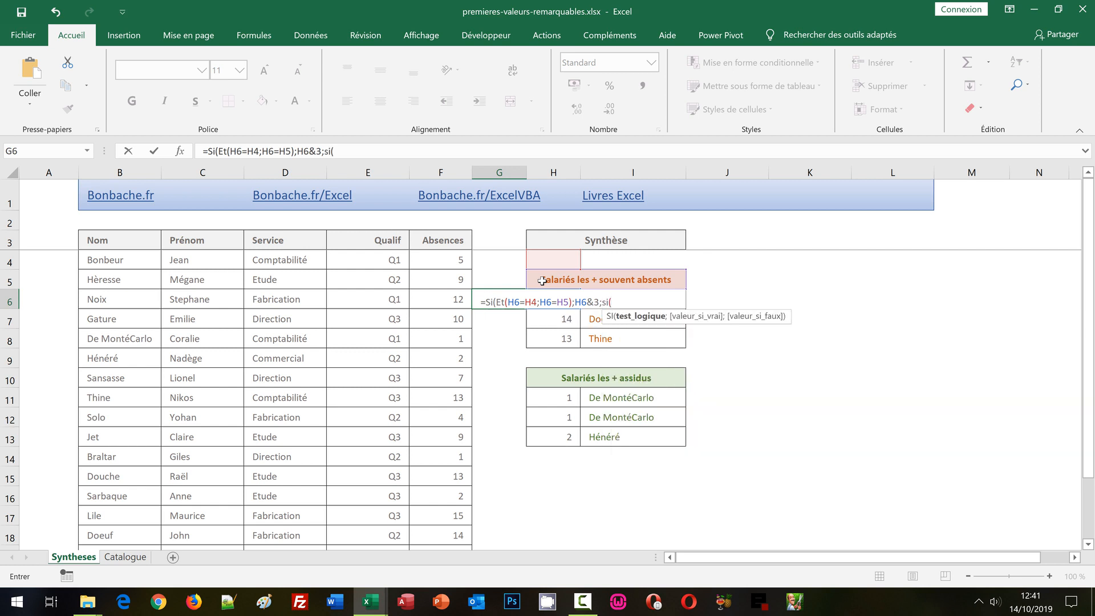
{"action": "type", "text": "H6=H5"}
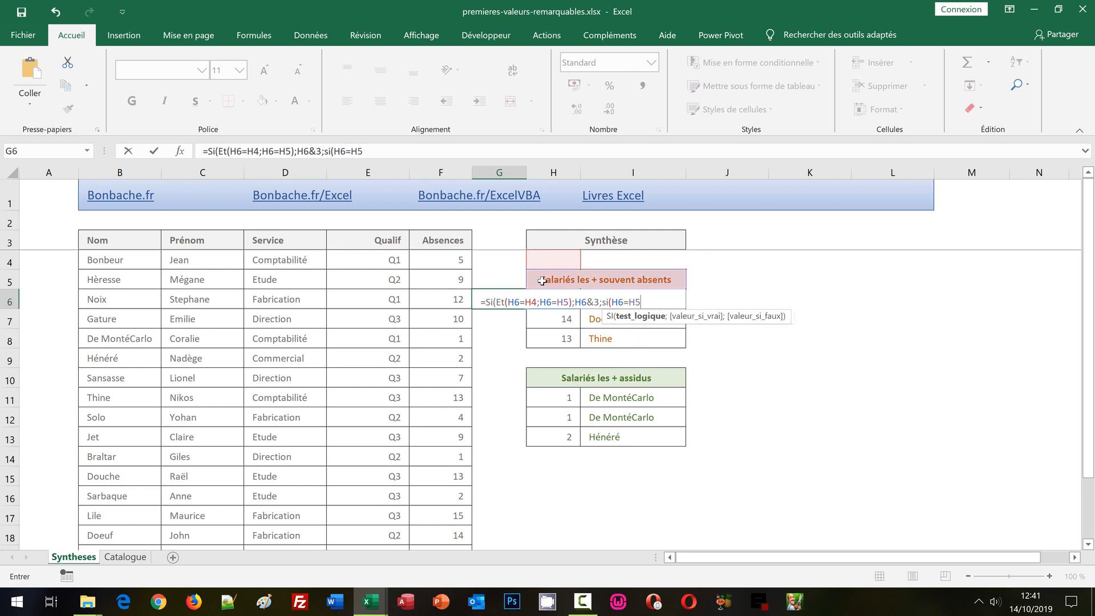
{"action": "type", "text": ";"}
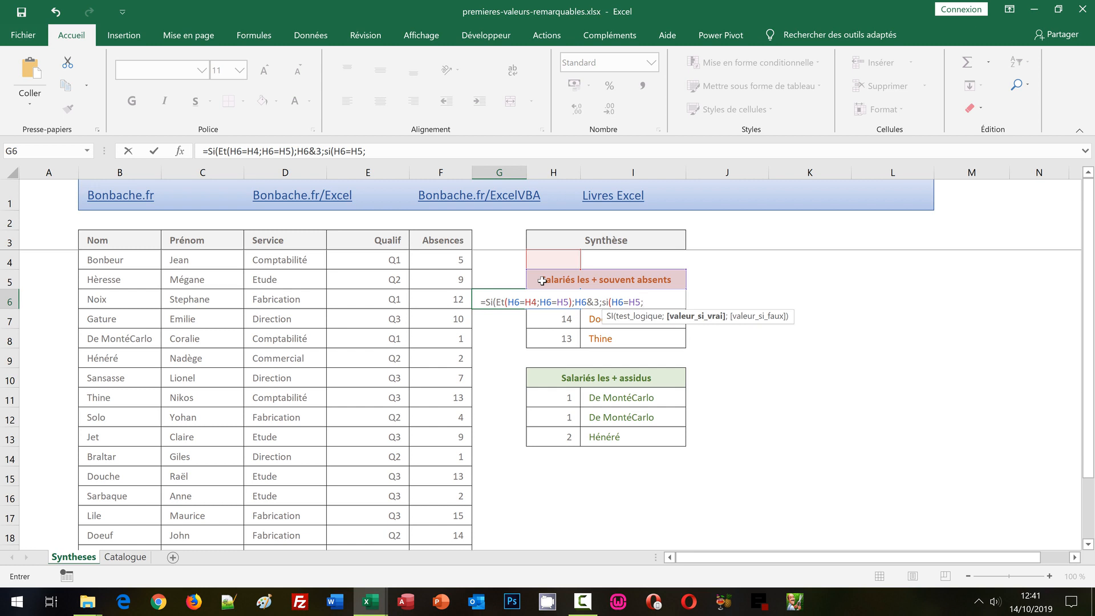
{"action": "type", "text": "H6"}
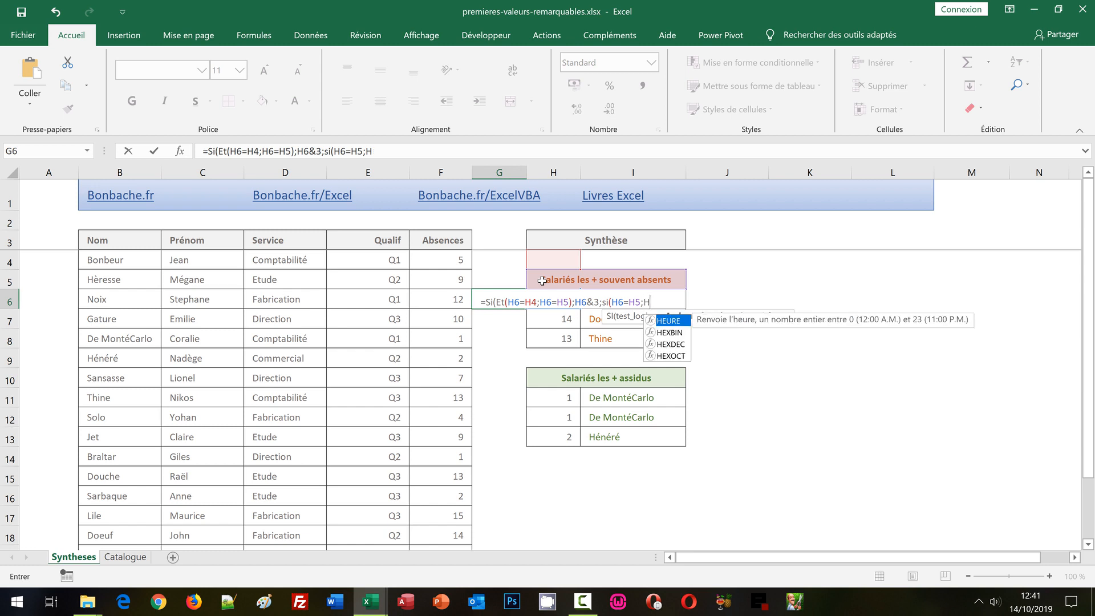
{"action": "type", "text": "&2"}
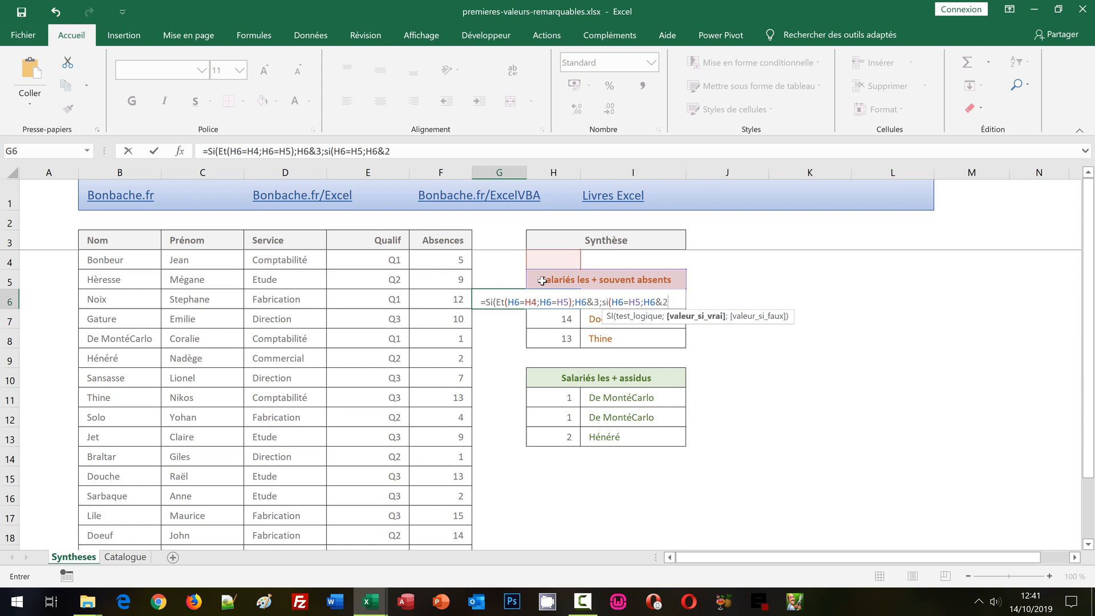
Step: Finish the G6 formula with H6&1 as the nested Si's false value, enter it, and fill it down to G8
{"action": "type", "text": ";"}
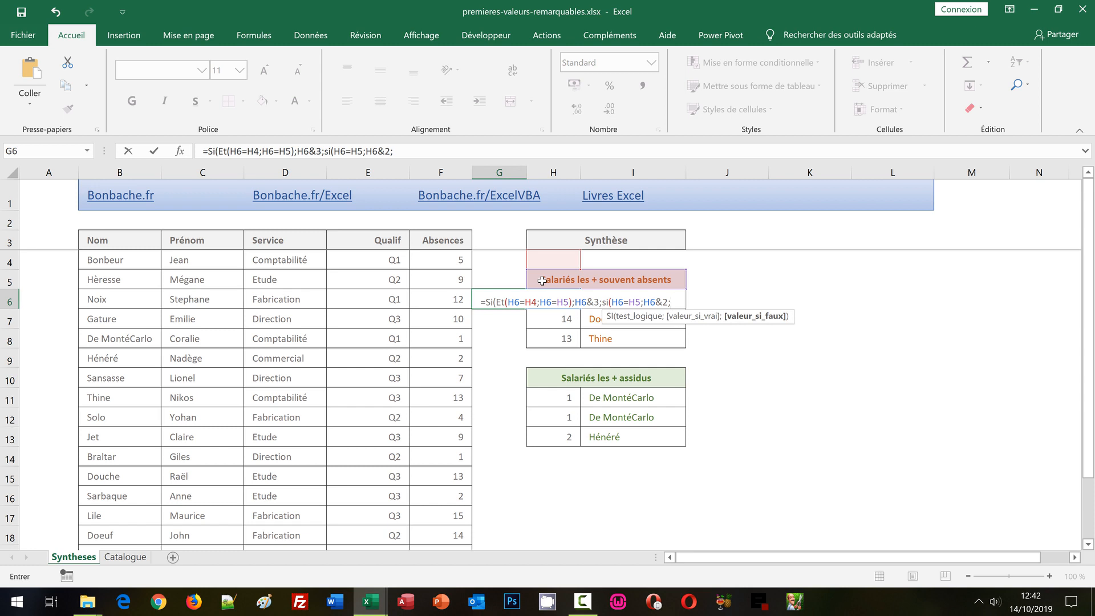
{"action": "type", "text": "H6"}
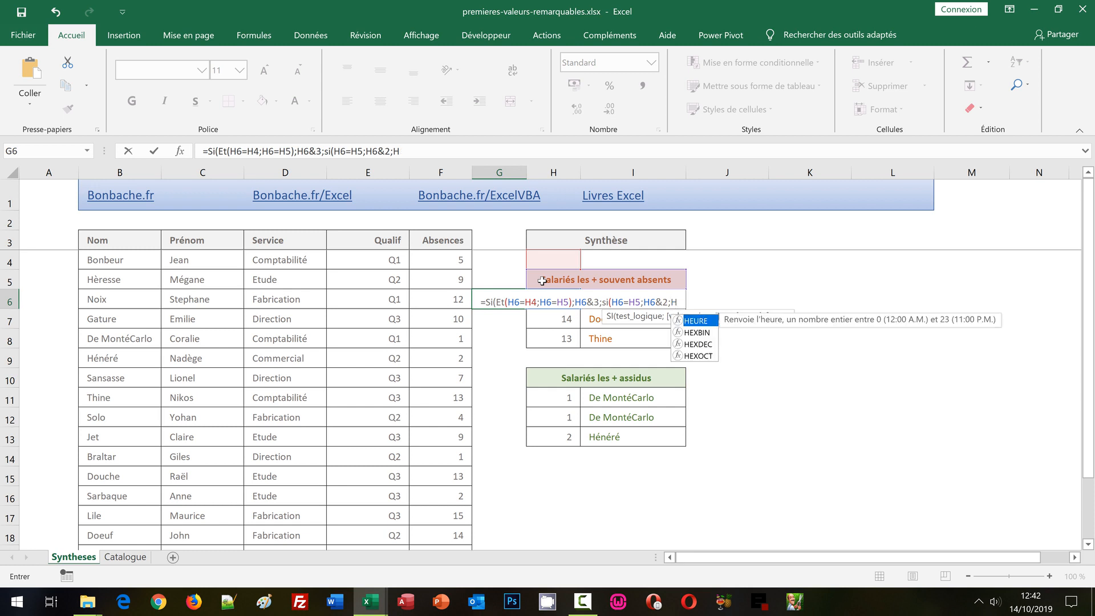
{"action": "type", "text": "&"}
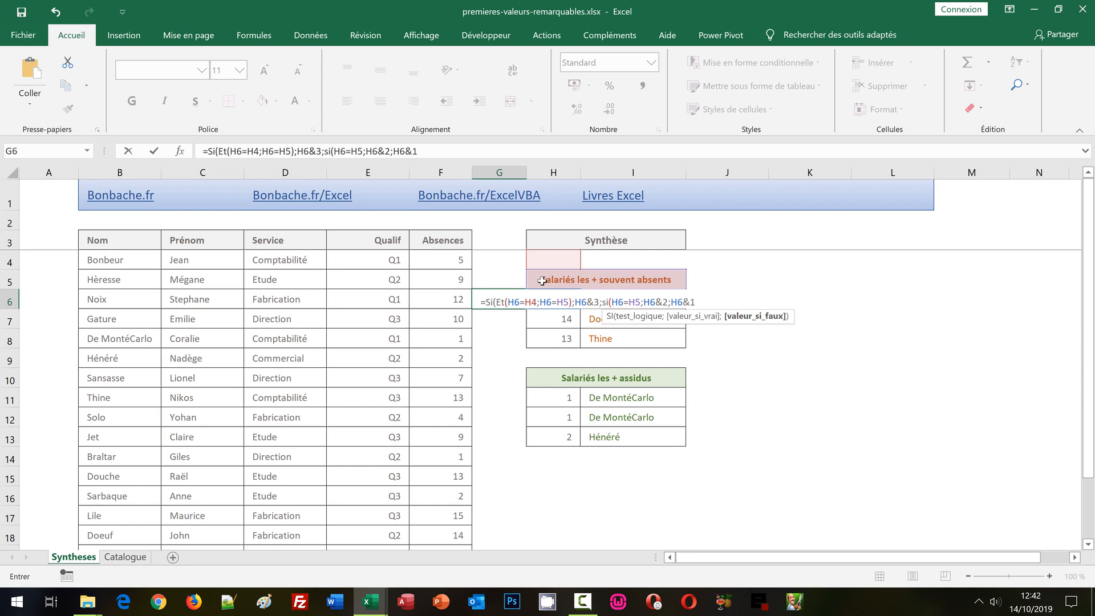
{"action": "type", "text": "1)"}
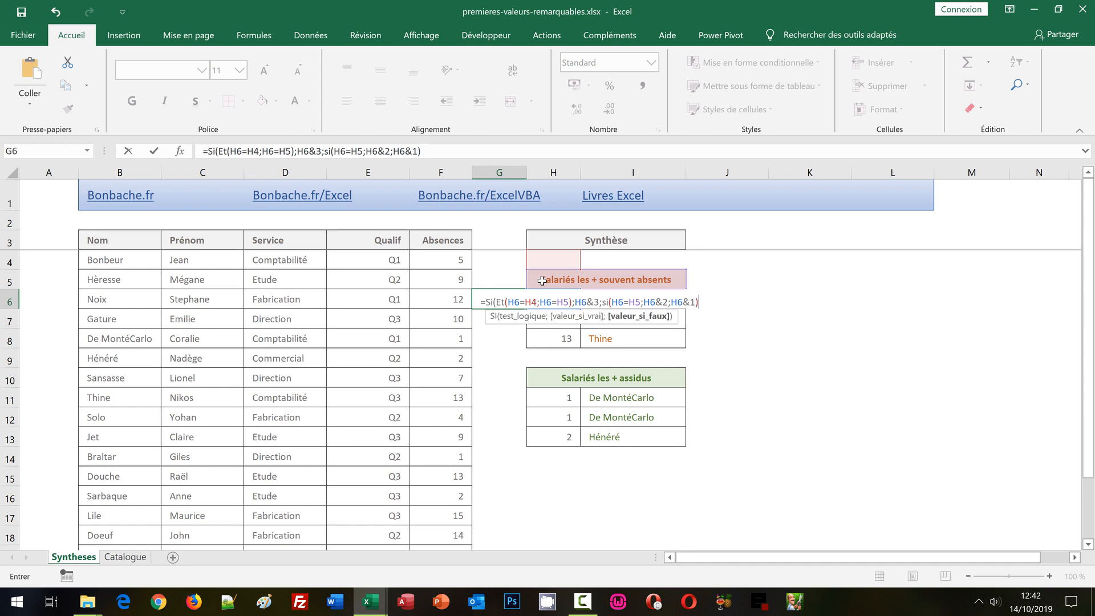
{"action": "type", "text": ")"}
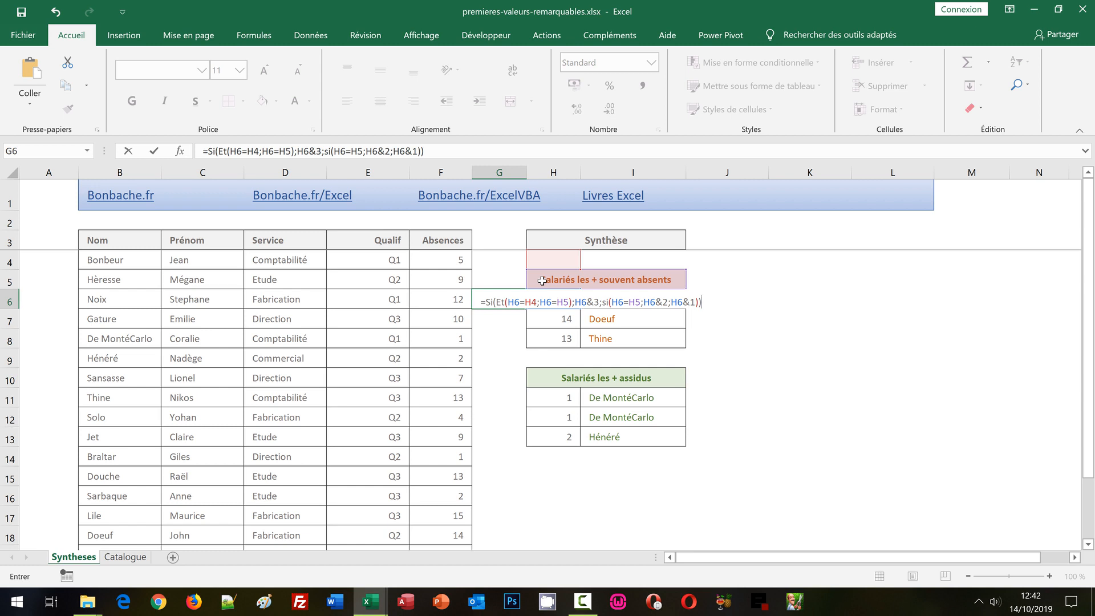
{"action": "key", "text": "ctrl+Return"}
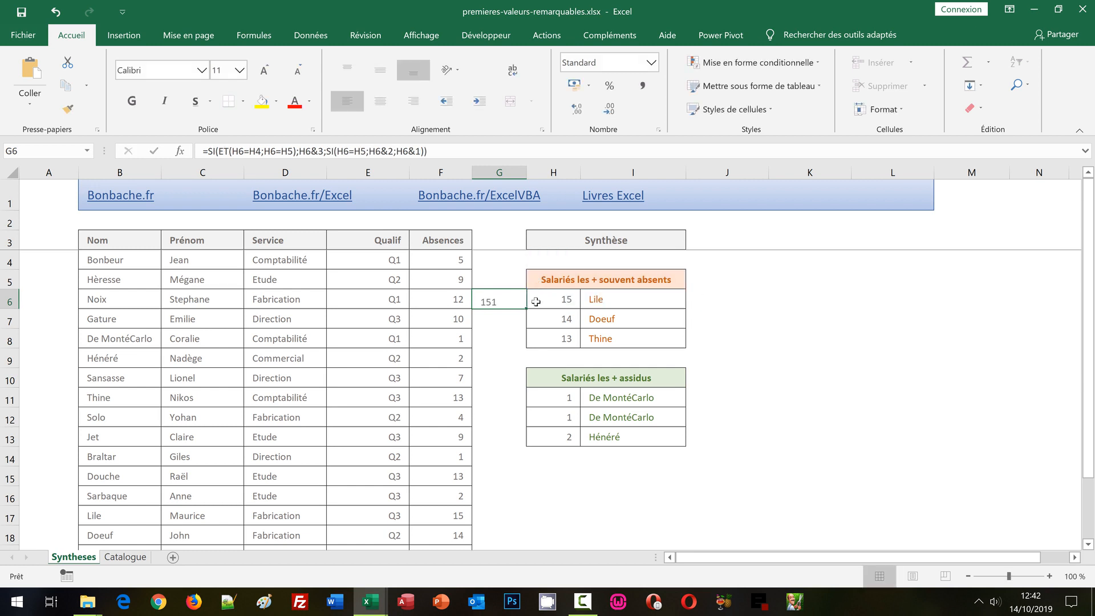
{"action": "left_click_drag", "start_coordinate": [526, 308], "coordinate": [523, 342]}
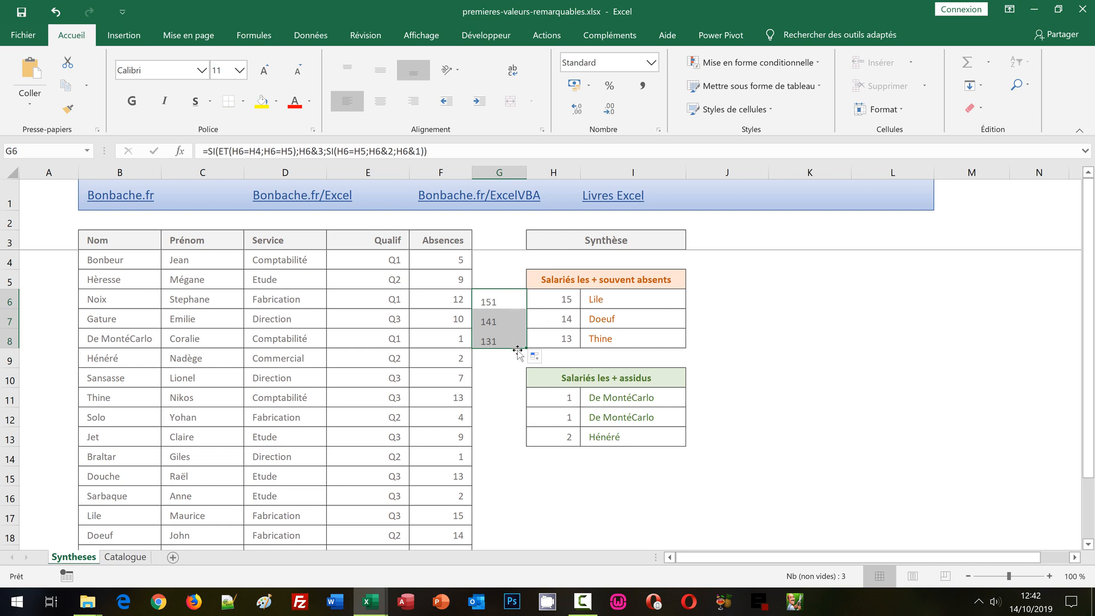
Step: Begin a Si formula in G11 with the test Et(H11=H9;H11=H10) to detect a lowest absence count repeated three times
{"action": "left_click", "coordinate": [507, 400]}
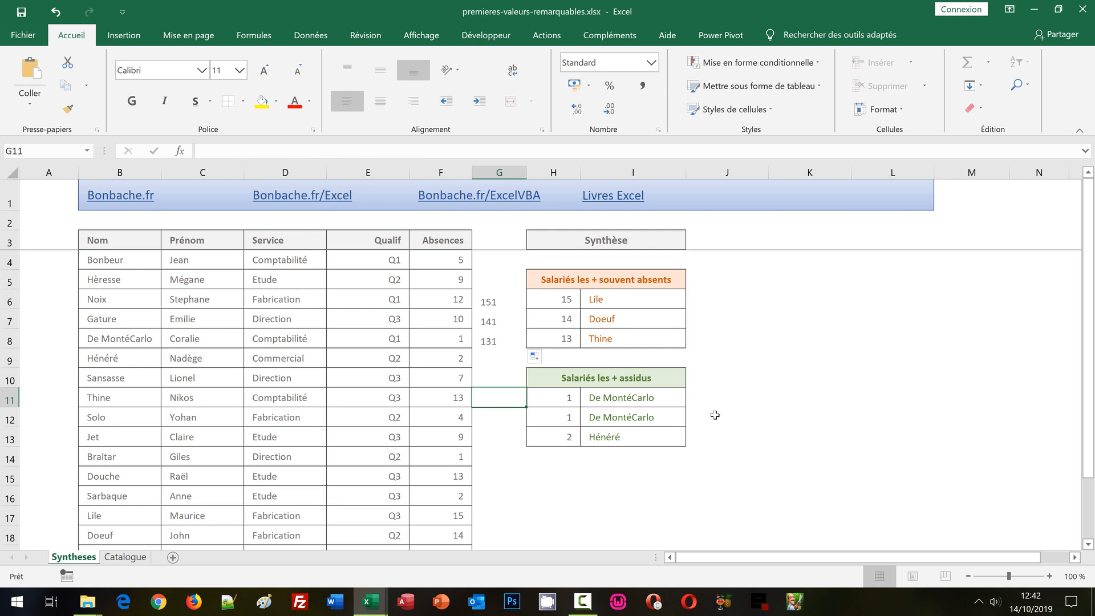
{"action": "type", "text": "=si("}
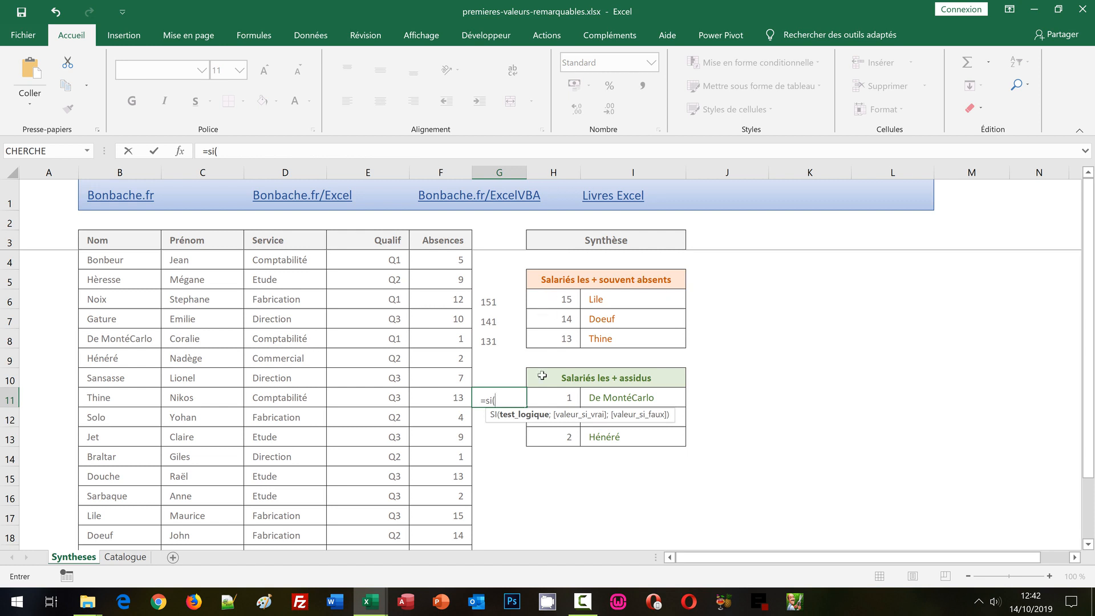
{"action": "type", "text": "Et("}
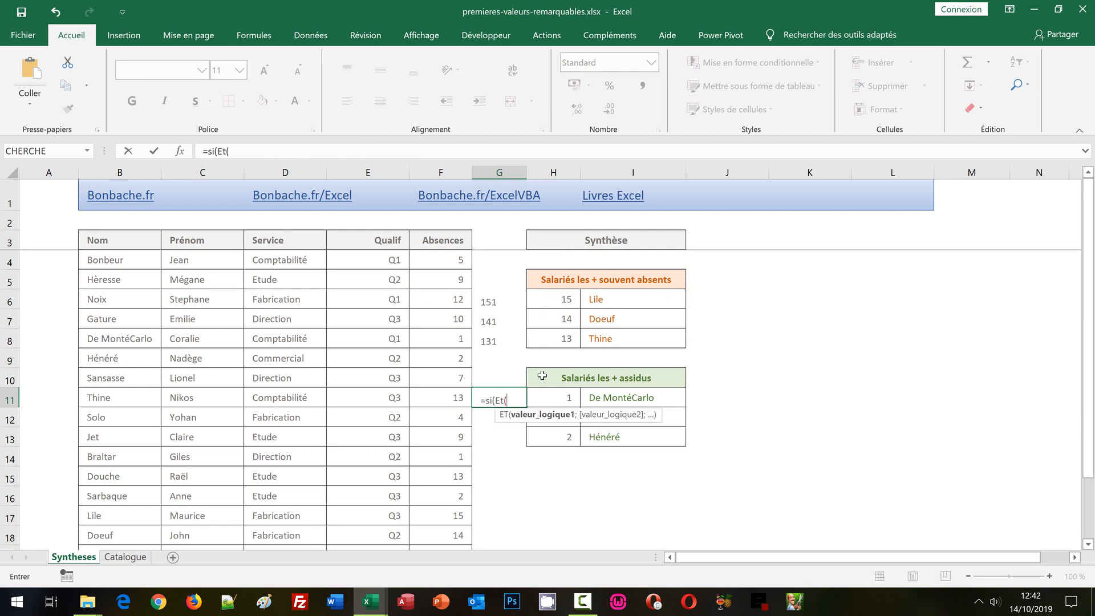
{"action": "left_click", "coordinate": [547, 397]}
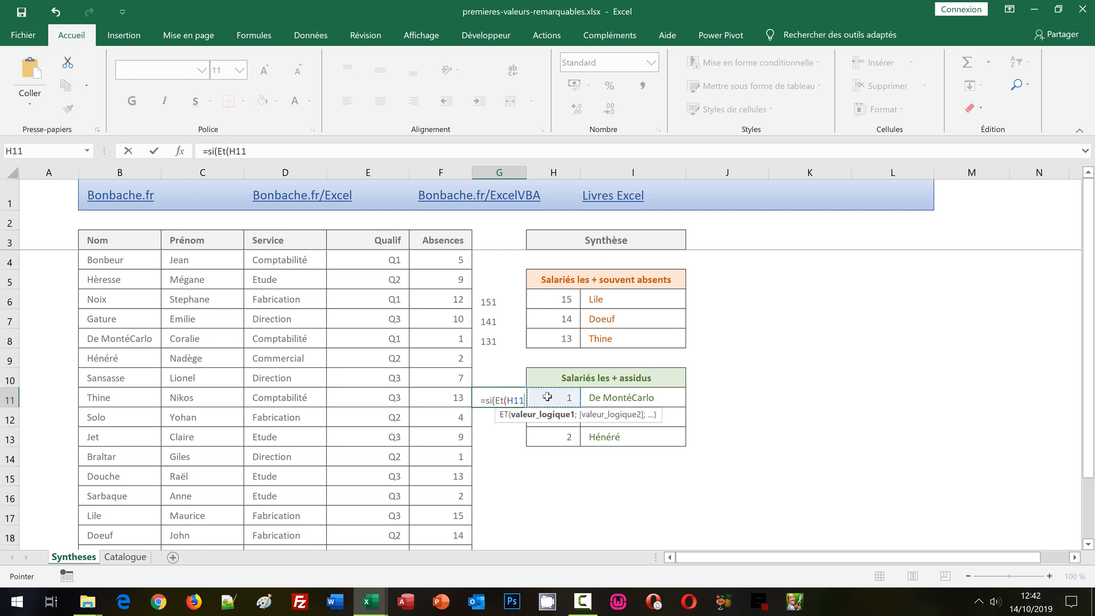
{"action": "type", "text": "="}
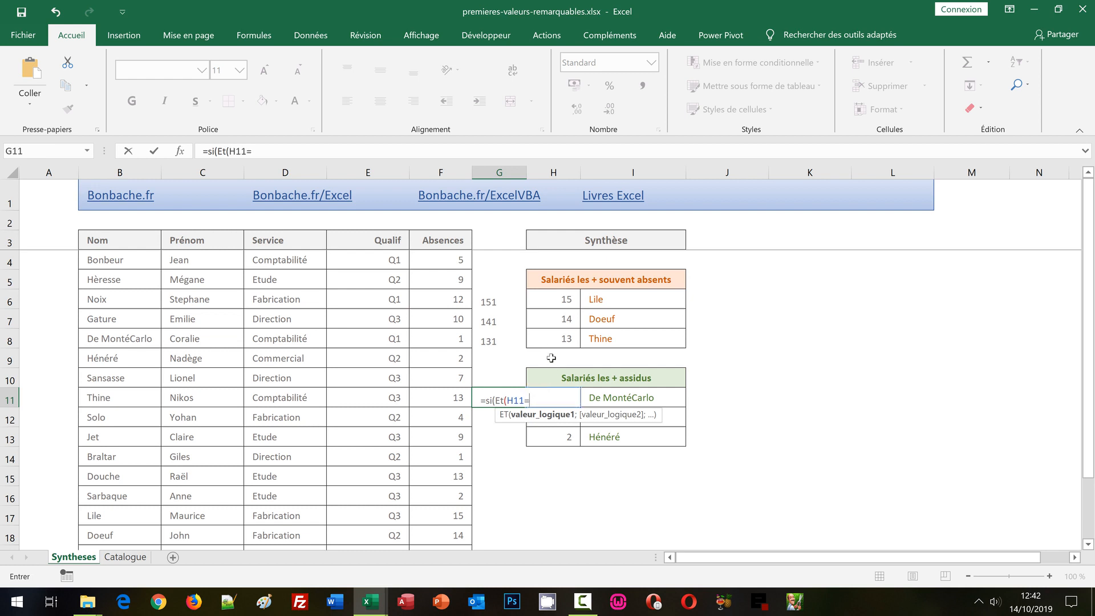
{"action": "left_click", "coordinate": [551, 358]}
{"action": "type", "text": ";"}
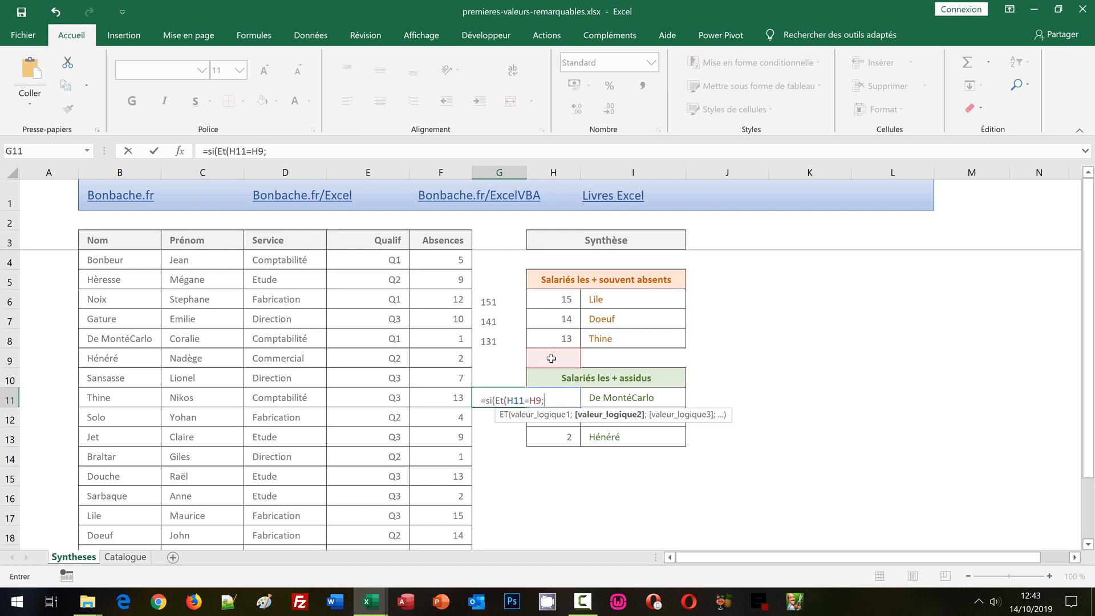
{"action": "type", "text": "H11=H10"}
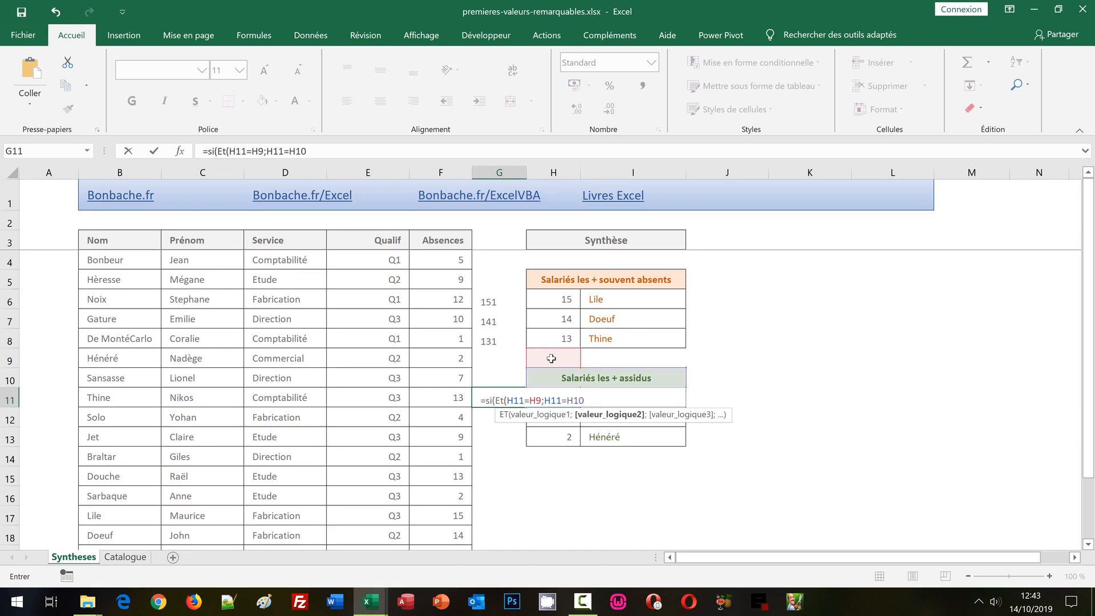
{"action": "type", "text": ")"}
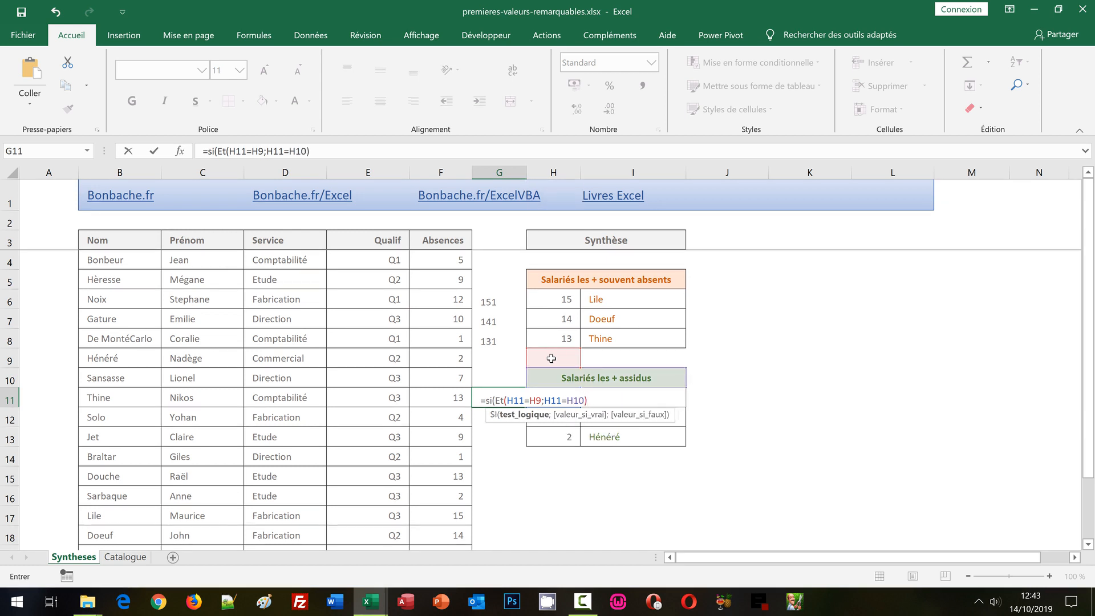
Step: Make the G11 formula return H11&3 when the test is true, otherwise a nested Si testing H11=H10 that returns H11&2
{"action": "type", "text": ";"}
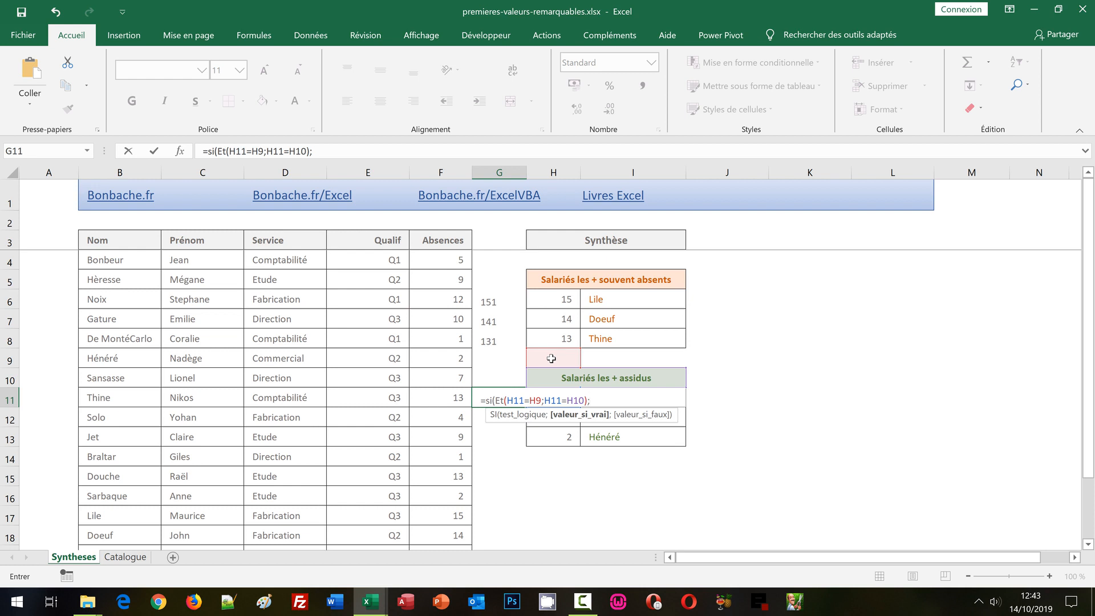
{"action": "type", "text": "H11&3;"}
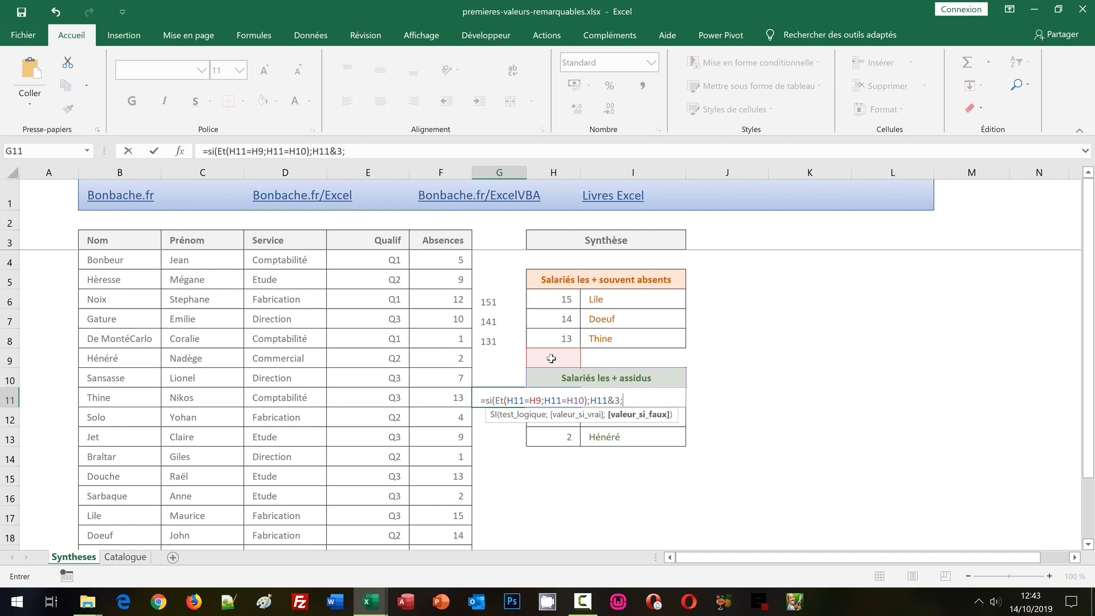
{"action": "type", "text": "si("}
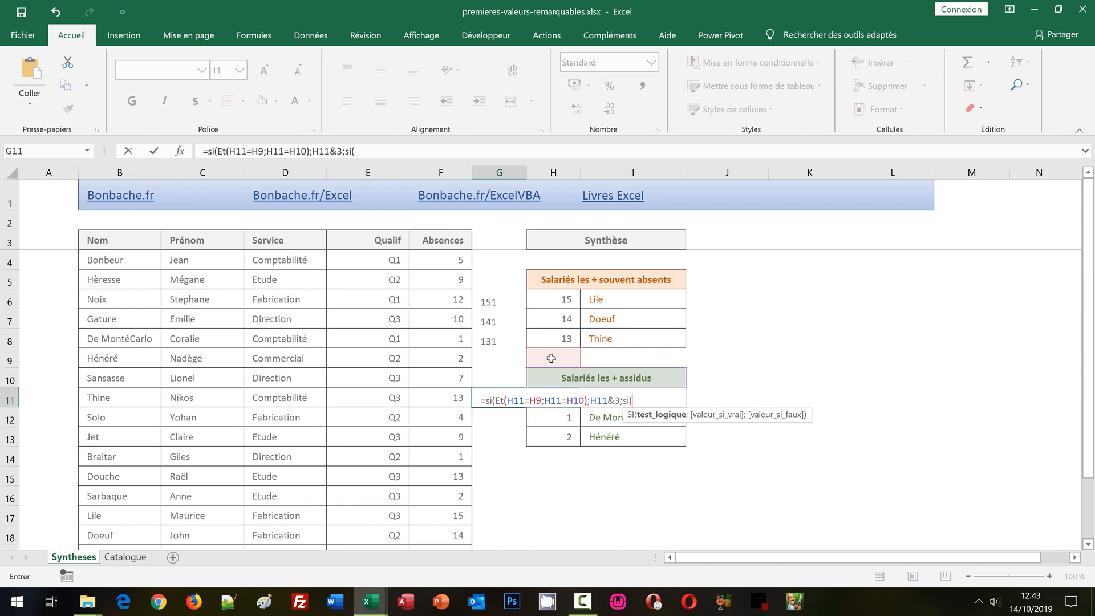
{"action": "type", "text": "H11"}
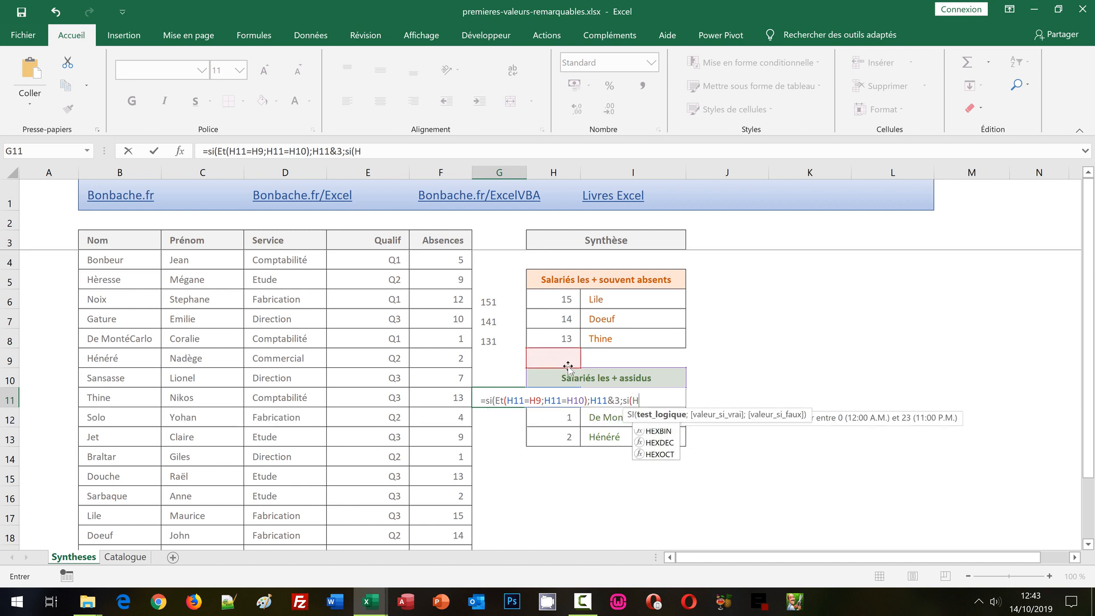
{"action": "type", "text": "="}
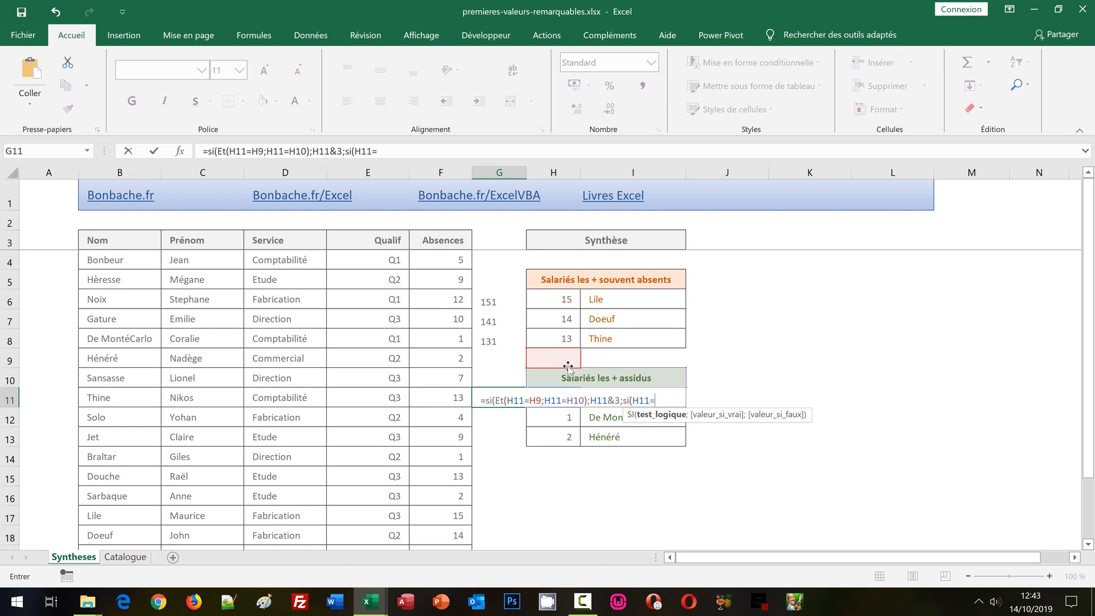
{"action": "type", "text": "H10"}
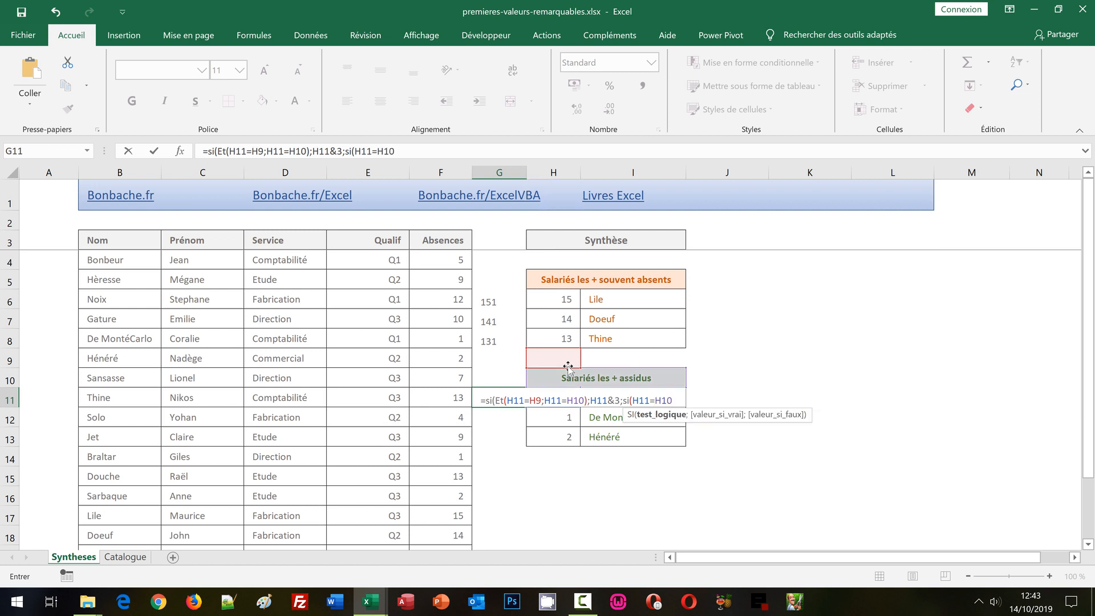
{"action": "type", "text": ";"}
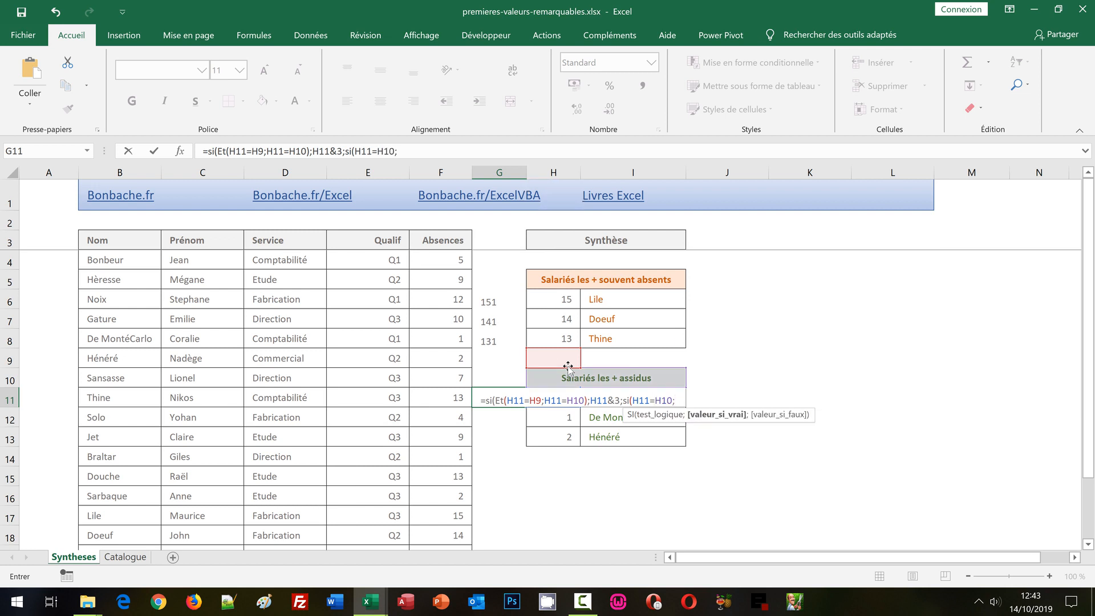
{"action": "type", "text": "H11&2;"}
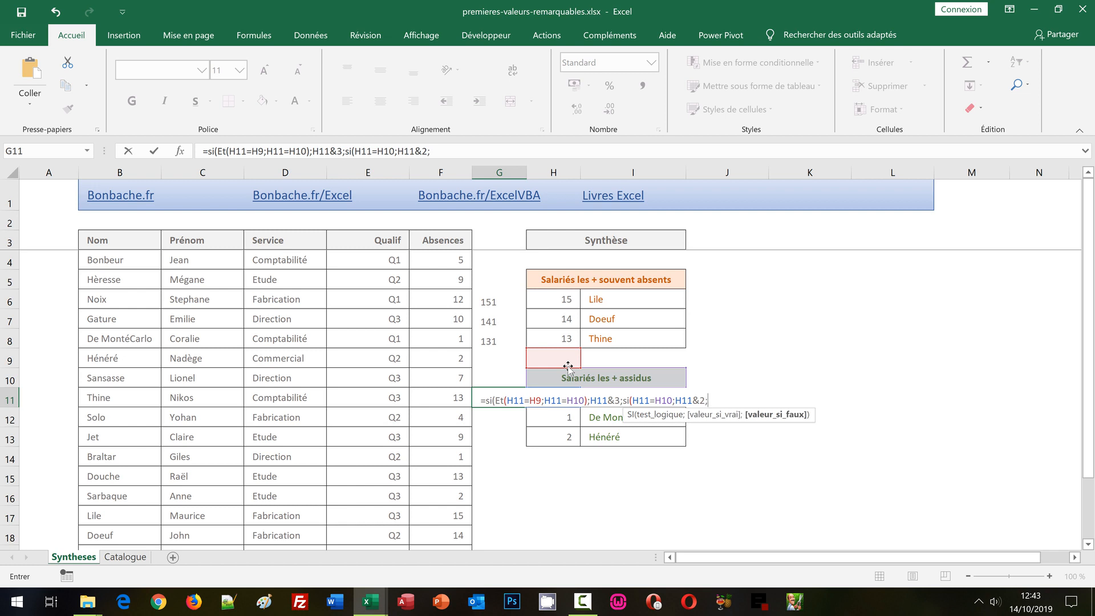
Step: Finish the G11 formula with H11&1 as the nested Si's false value, enter it, and fill it down to G13
{"action": "type", "text": "H11&1))"}
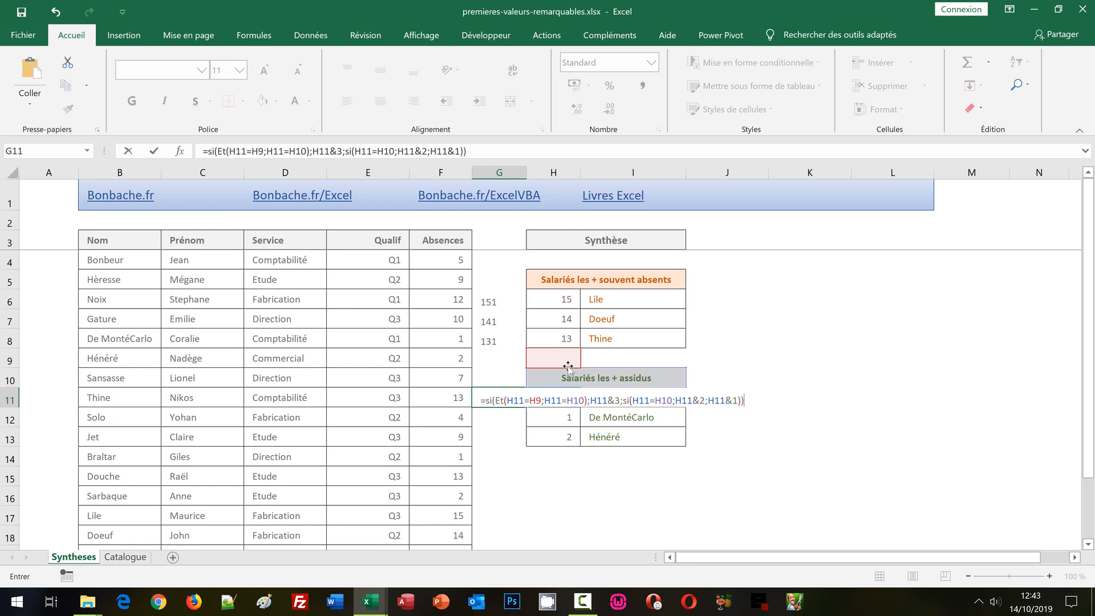
{"action": "key", "text": "ctrl+Return"}
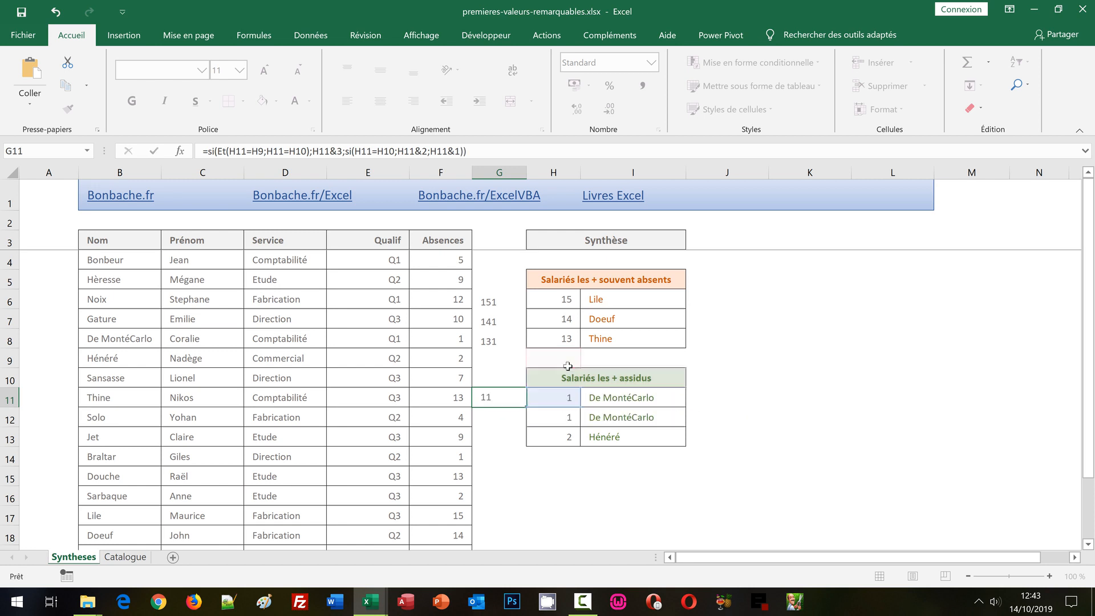
{"action": "left_click_drag", "start_coordinate": [530, 406], "coordinate": [525, 446]}
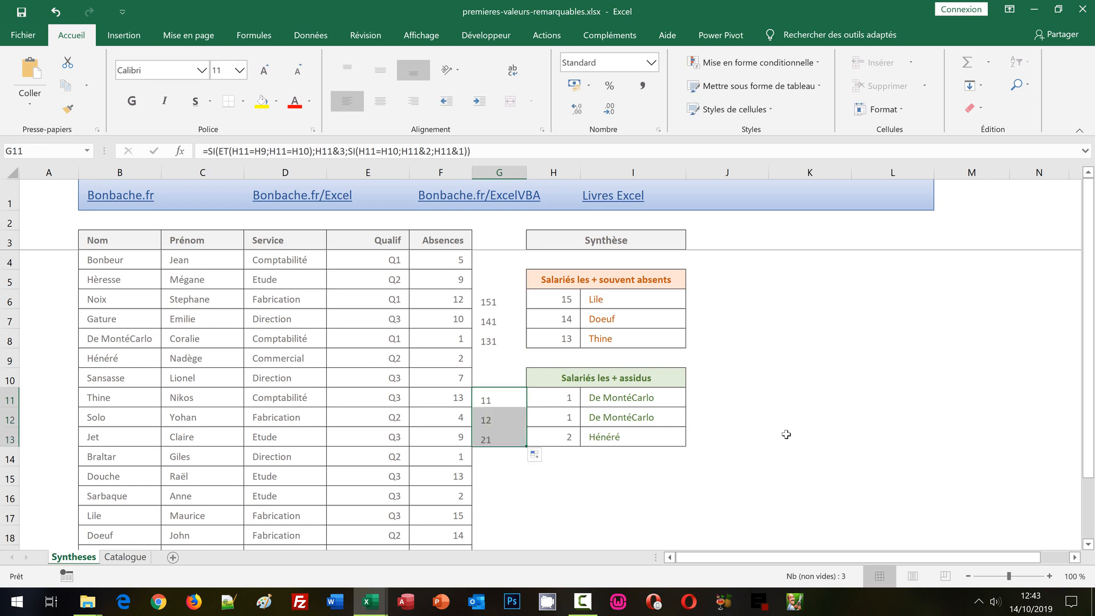
{"action": "left_click", "coordinate": [787, 434]}
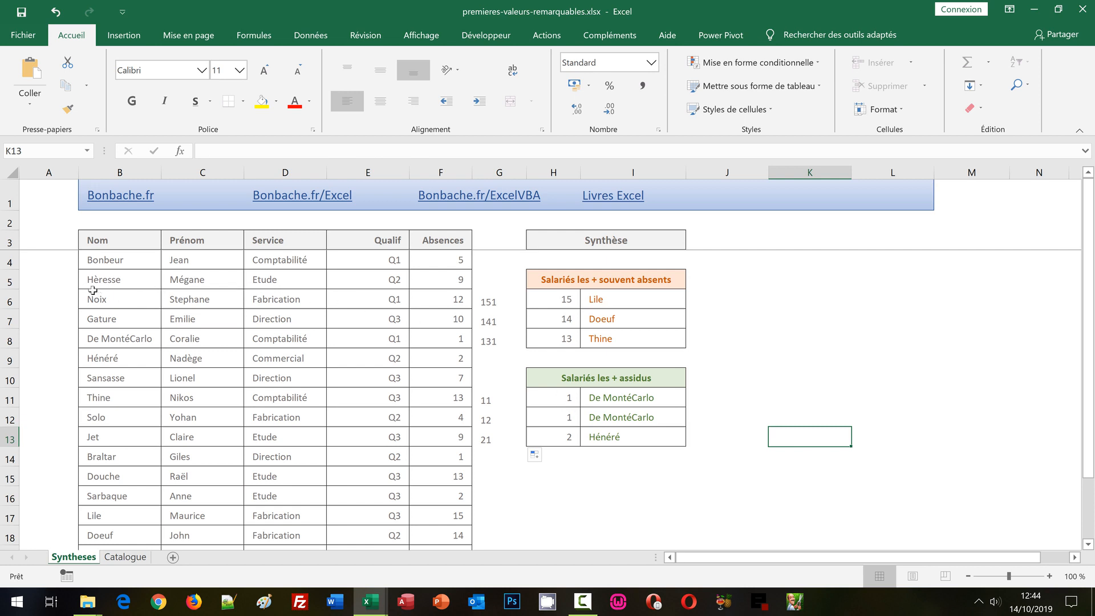
Step: Begin a Si formula in A4 with a Nb.Si count over the expanding Absences range $F$4:F4, fixing only the range's start
{"action": "left_click", "coordinate": [54, 262]}
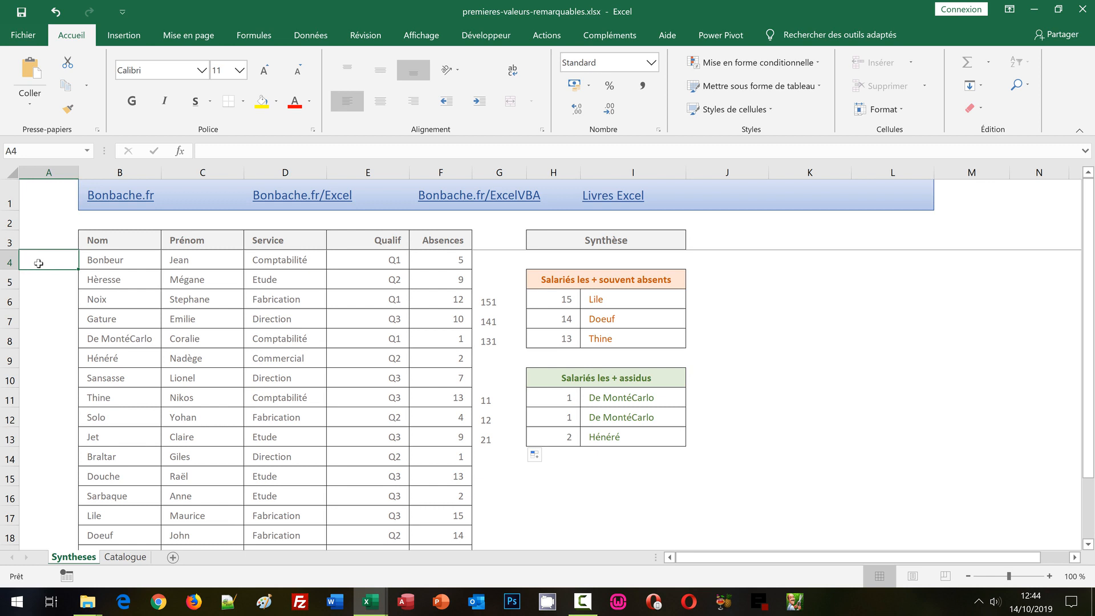
{"action": "type", "text": "=Si("}
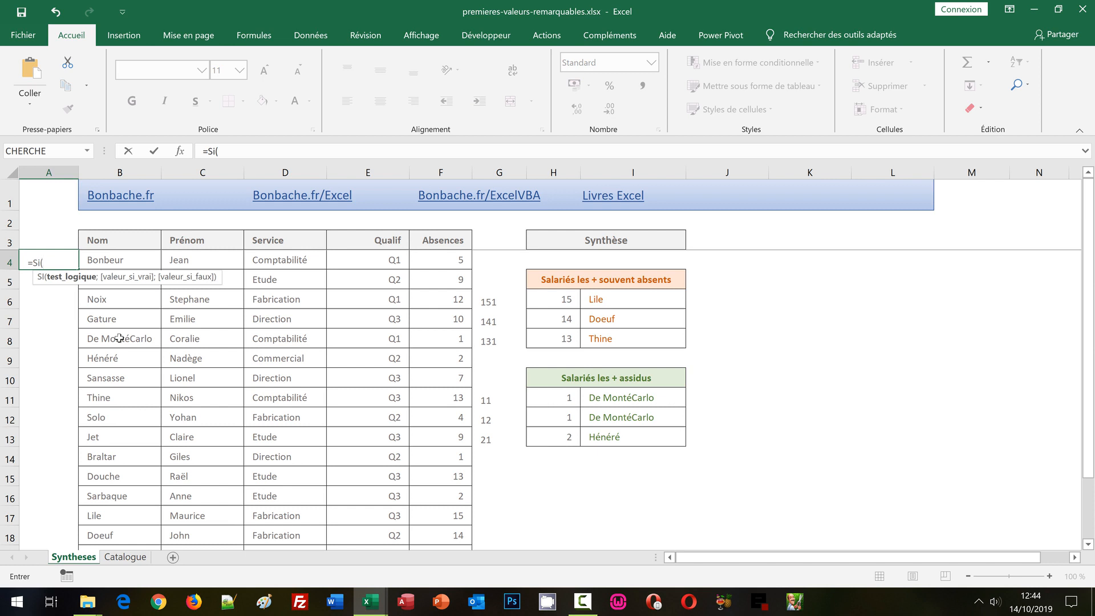
{"action": "type", "text": "Nb.S"}
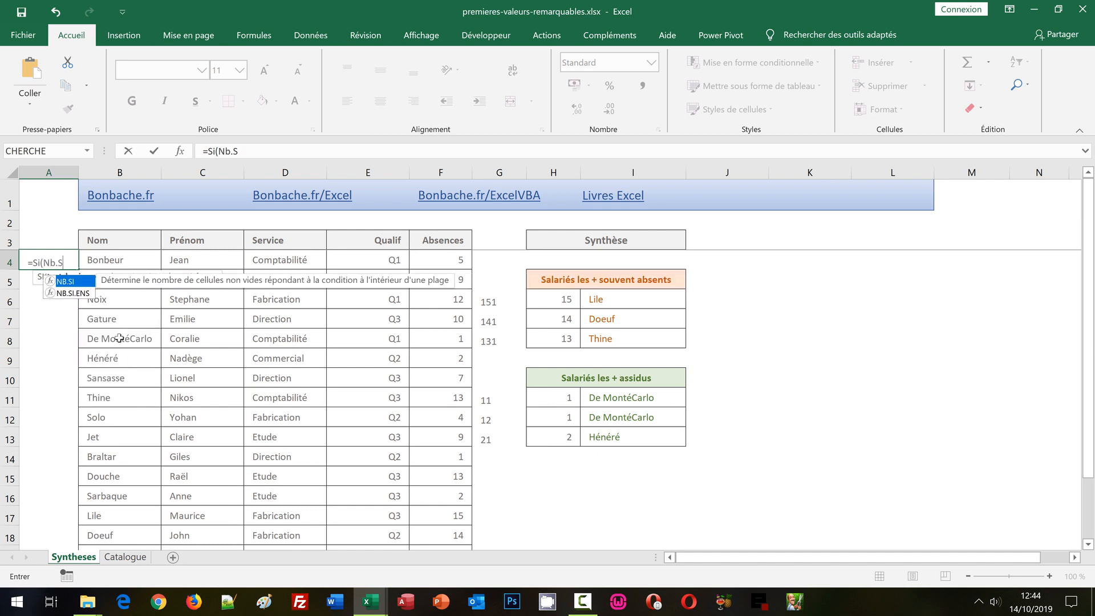
{"action": "type", "text": "i("}
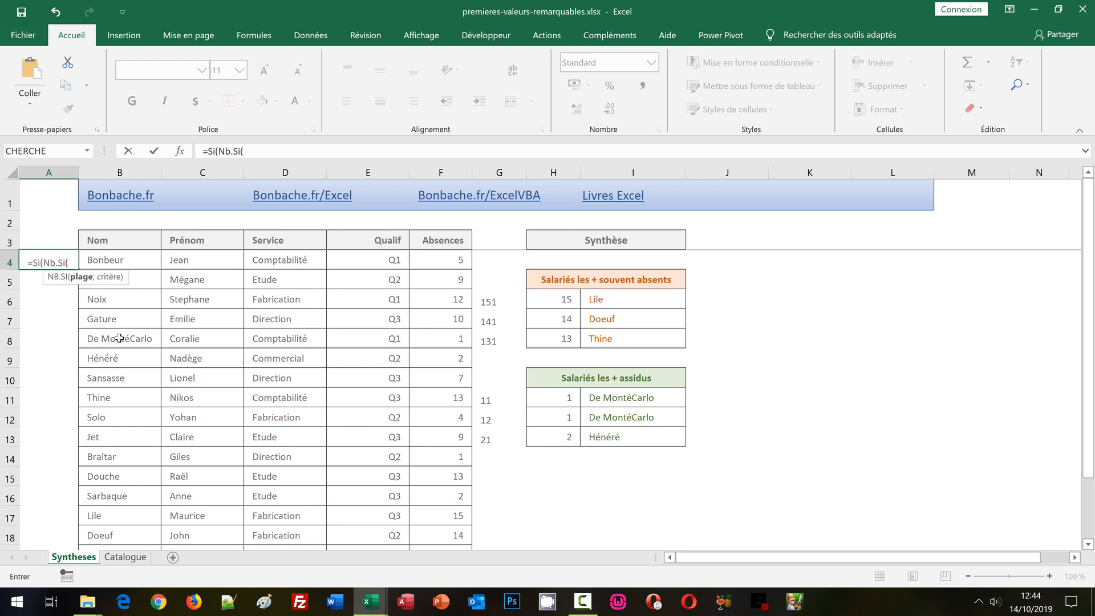
{"action": "left_click", "coordinate": [451, 260]}
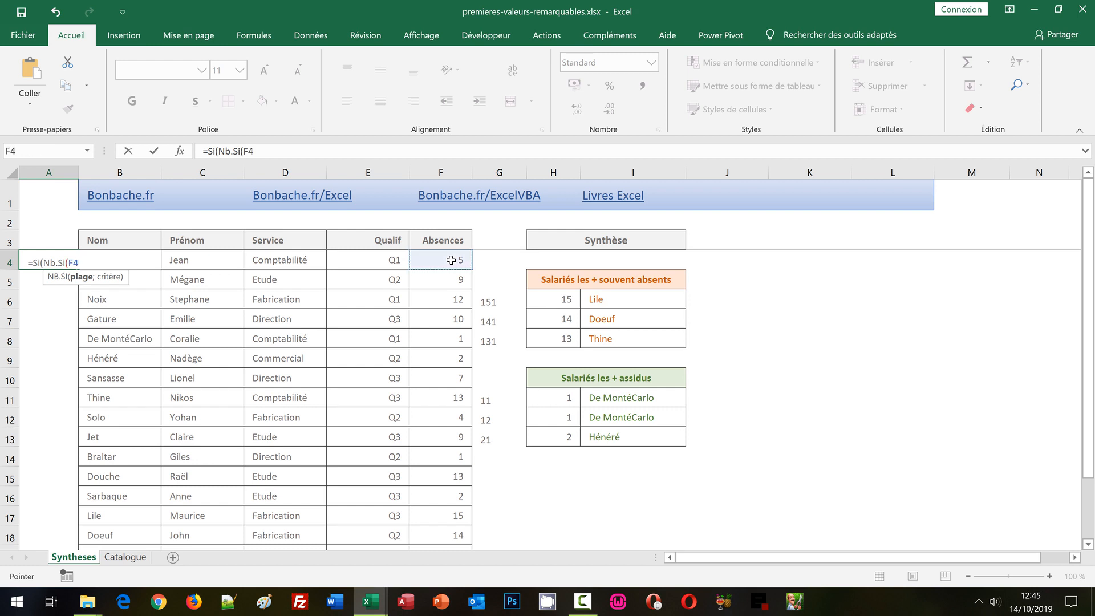
{"action": "key", "text": "F8"}
{"action": "left_click", "coordinate": [250, 151]}
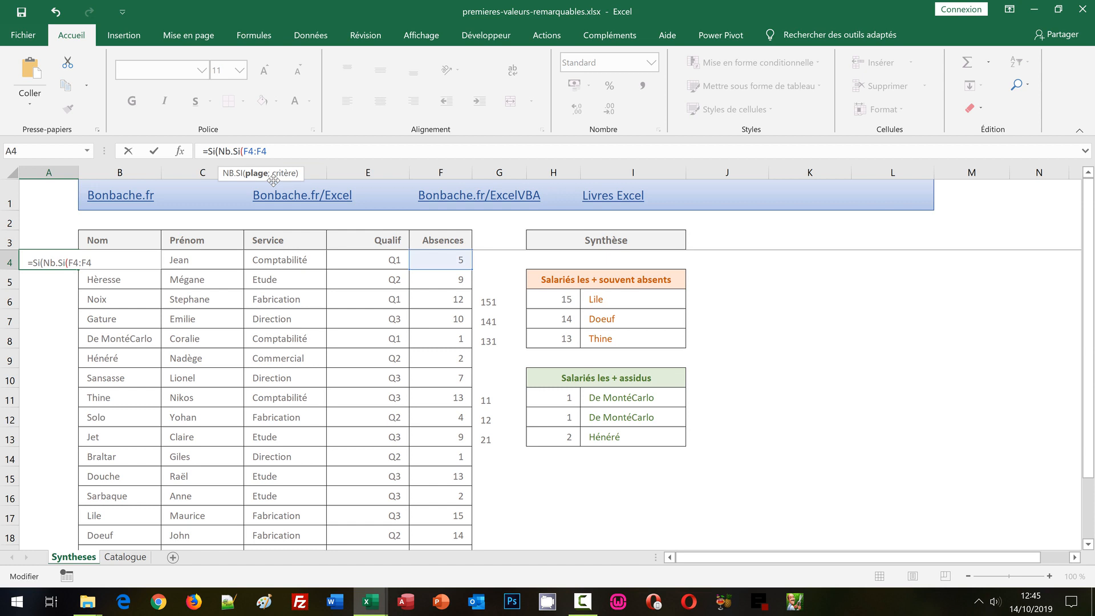
{"action": "key", "text": "F4"}
{"action": "left_click", "coordinate": [292, 147]}
{"action": "type", "text": ";"}
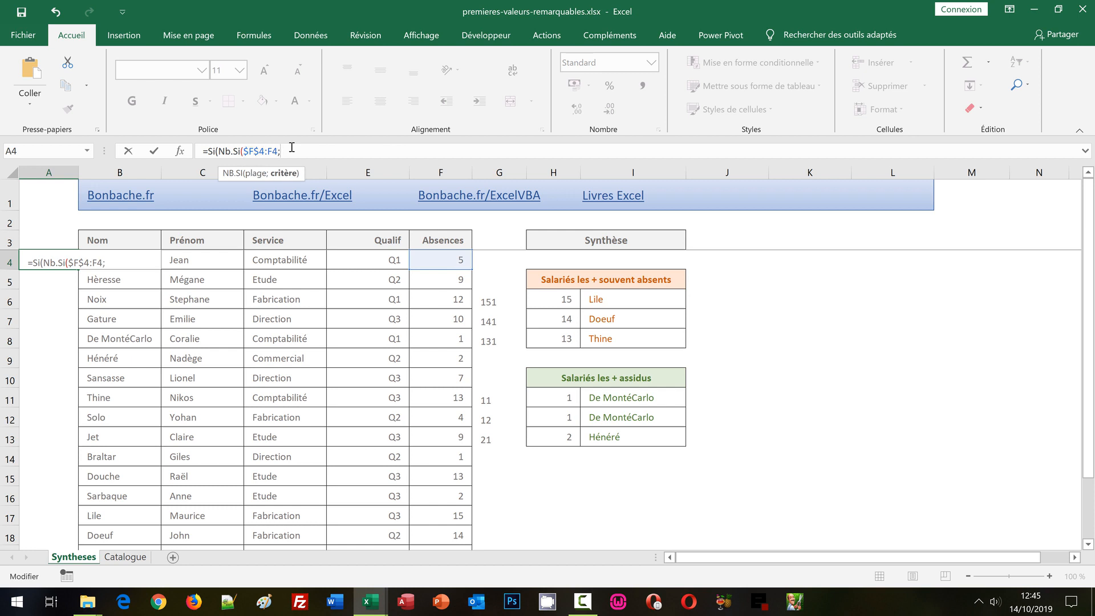
Step: Use F4 as the Nb.Si criterion in the A4 formula and complete the Si test with >0
{"action": "left_click", "coordinate": [442, 257]}
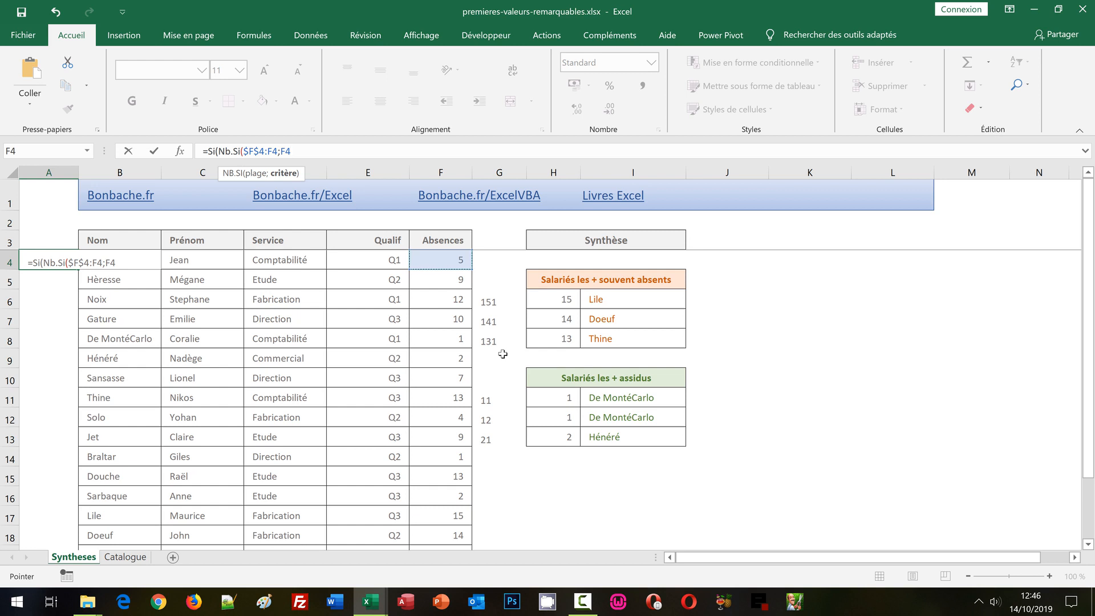
{"action": "type", "text": ")"}
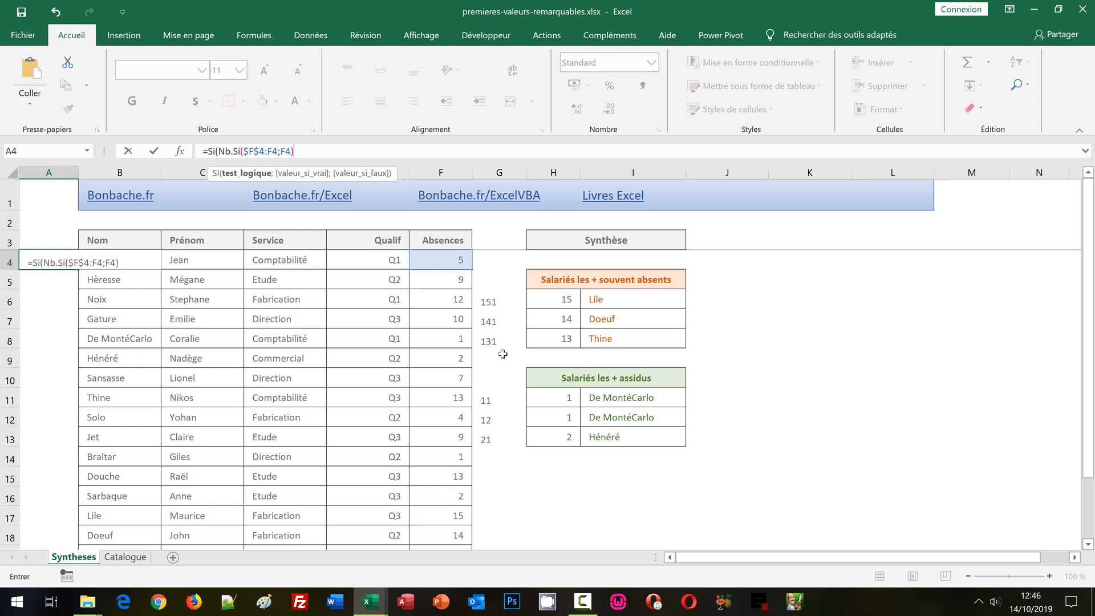
{"action": "type", "text": ">0"}
{"action": "type", "text": ";"}
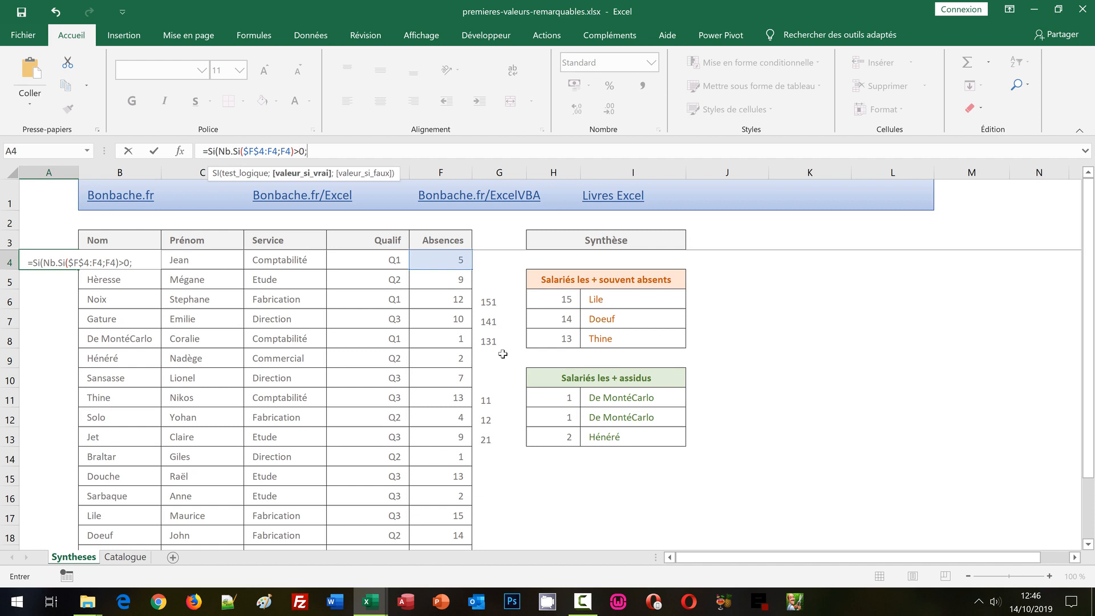
Step: Make the A4 formula return F4 joined to a copy of Nb.Si($F$4:F4;F4) when the test is true
{"action": "type", "text": "F4"}
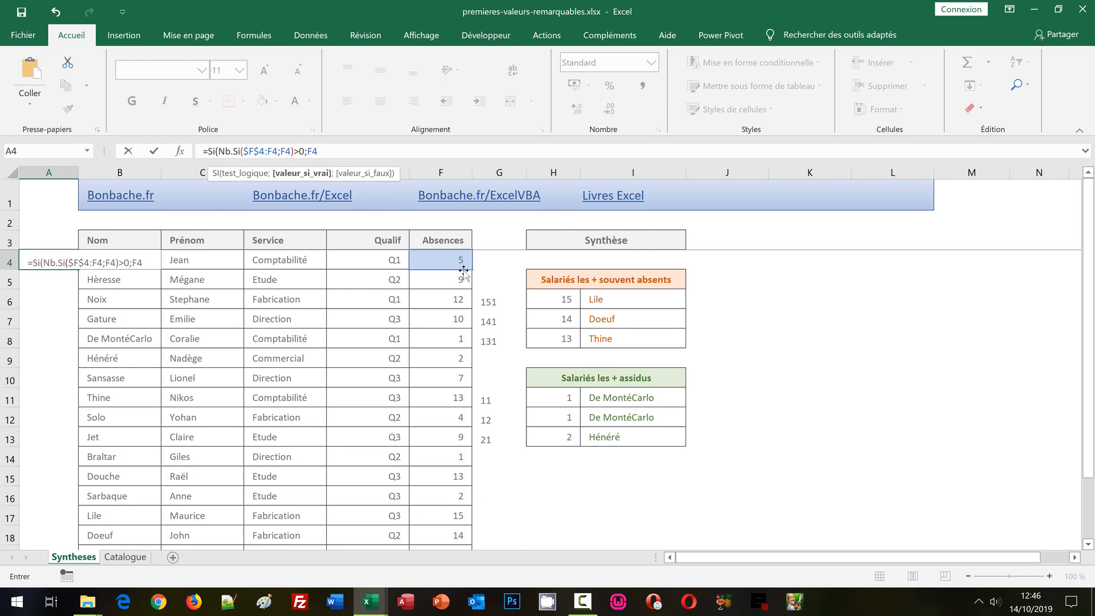
{"action": "type", "text": "&"}
{"action": "left_click_drag", "start_coordinate": [219, 152], "coordinate": [294, 155]}
{"action": "key", "text": "ctrl+c"}
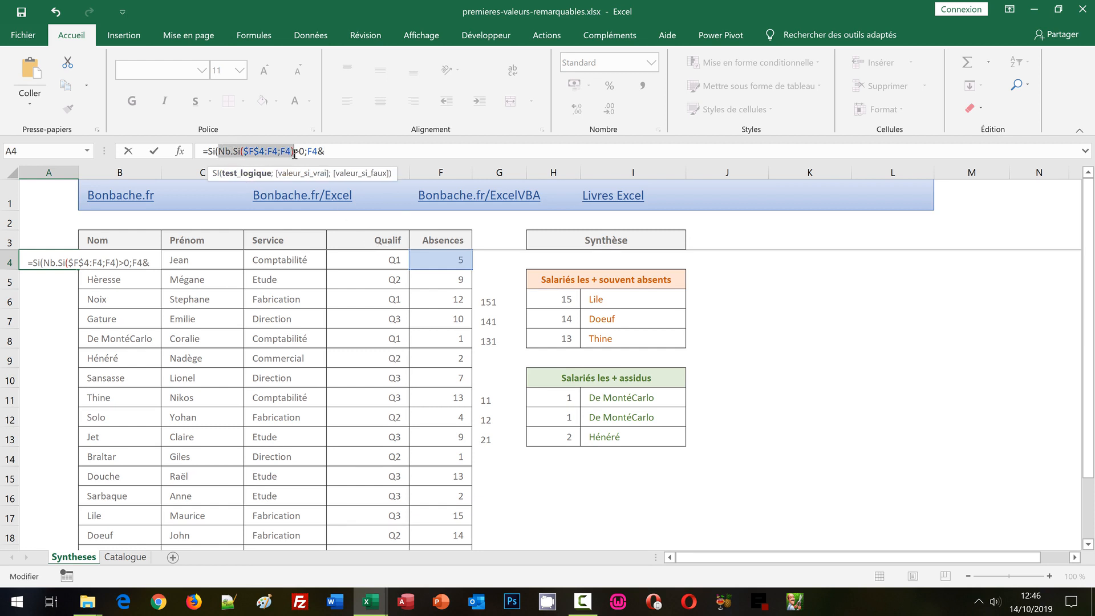
{"action": "left_click", "coordinate": [359, 153]}
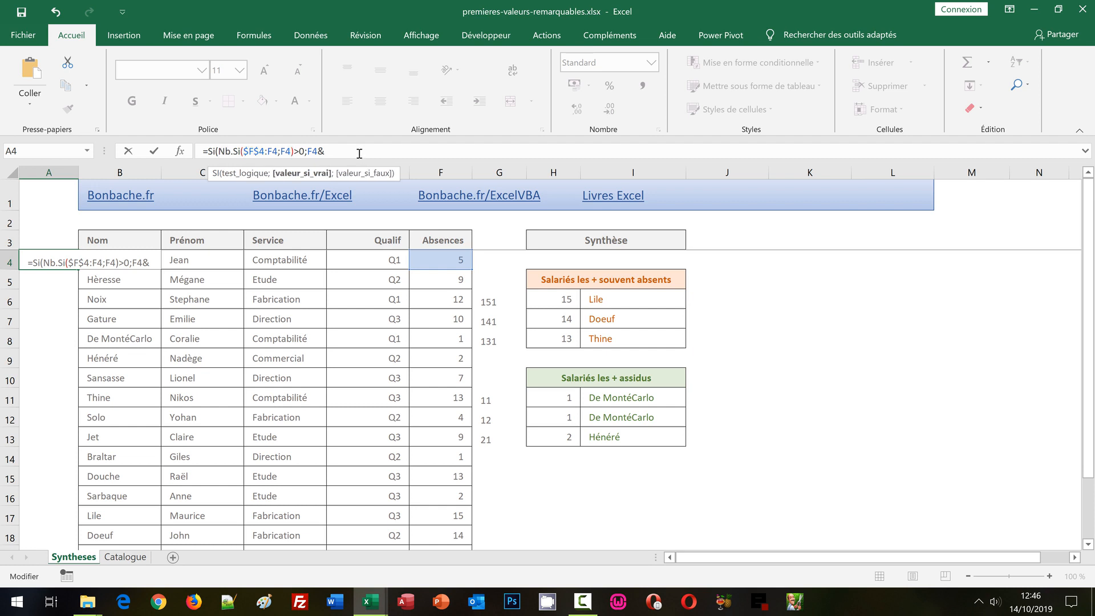
{"action": "key", "text": "ctrl+v"}
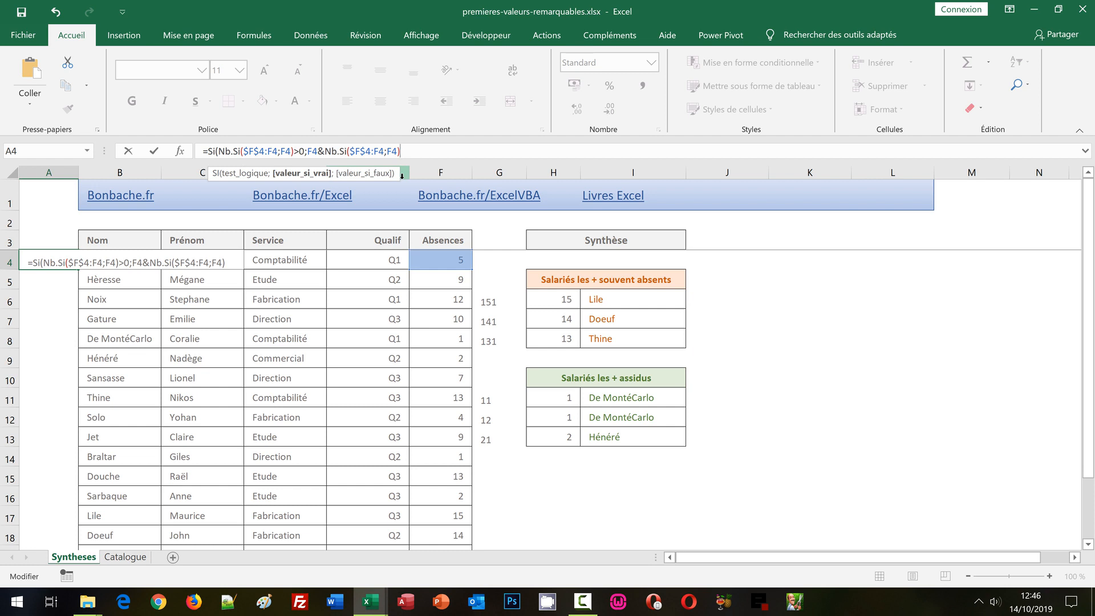
{"action": "type", "text": ";"}
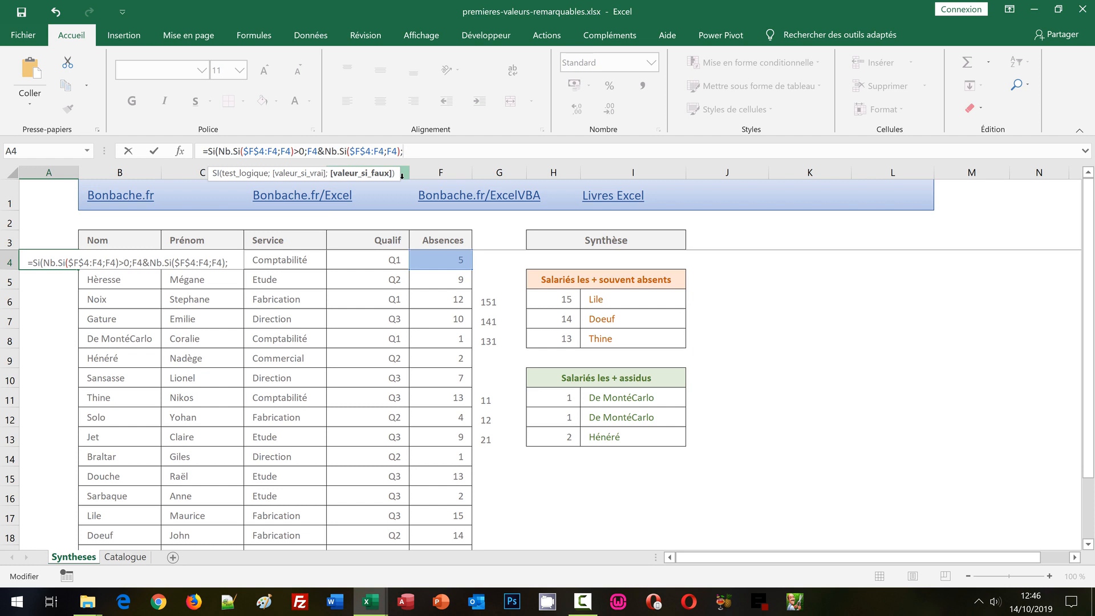
Step: Finish the A4 formula with "" as the Si's false value, enter it, and fill it down column A alongside the table
{"action": "type", "text": "\"\")"}
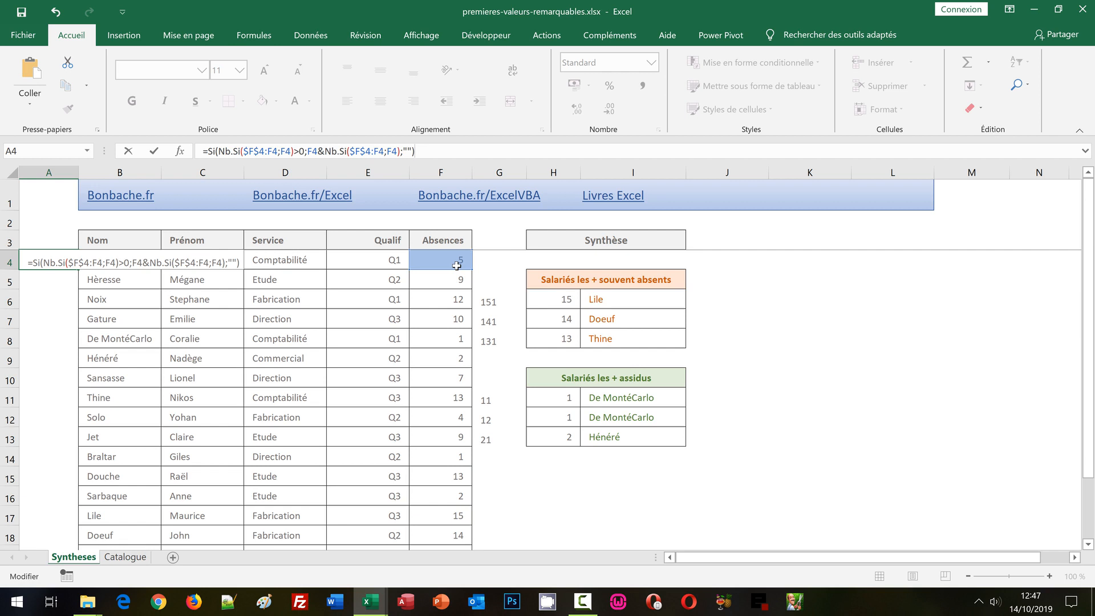
{"action": "key", "text": "ctrl+Return"}
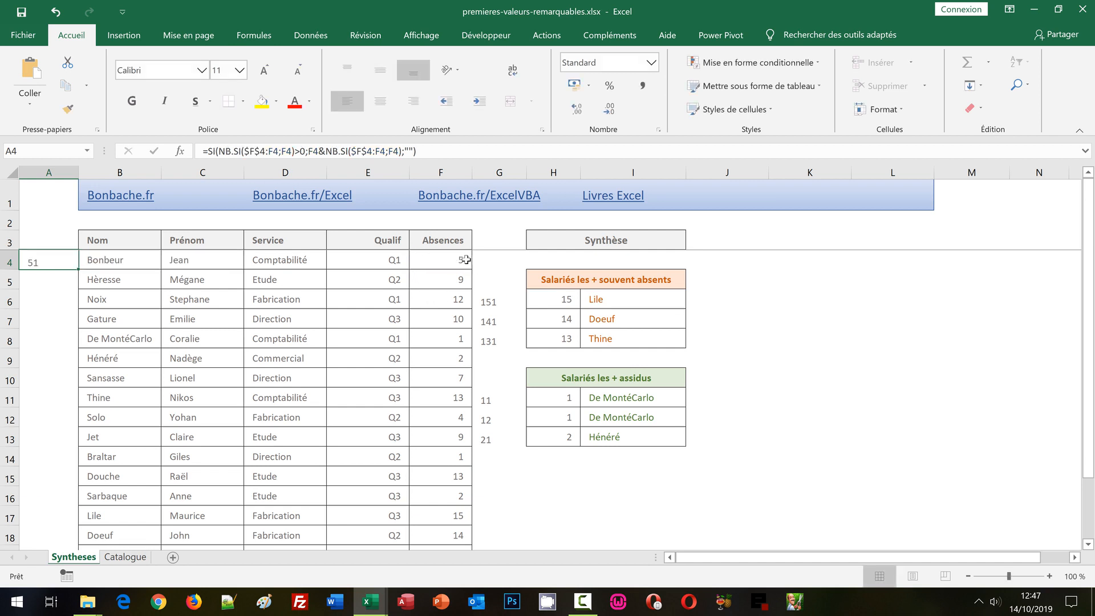
{"action": "double_click", "coordinate": [78, 271]}
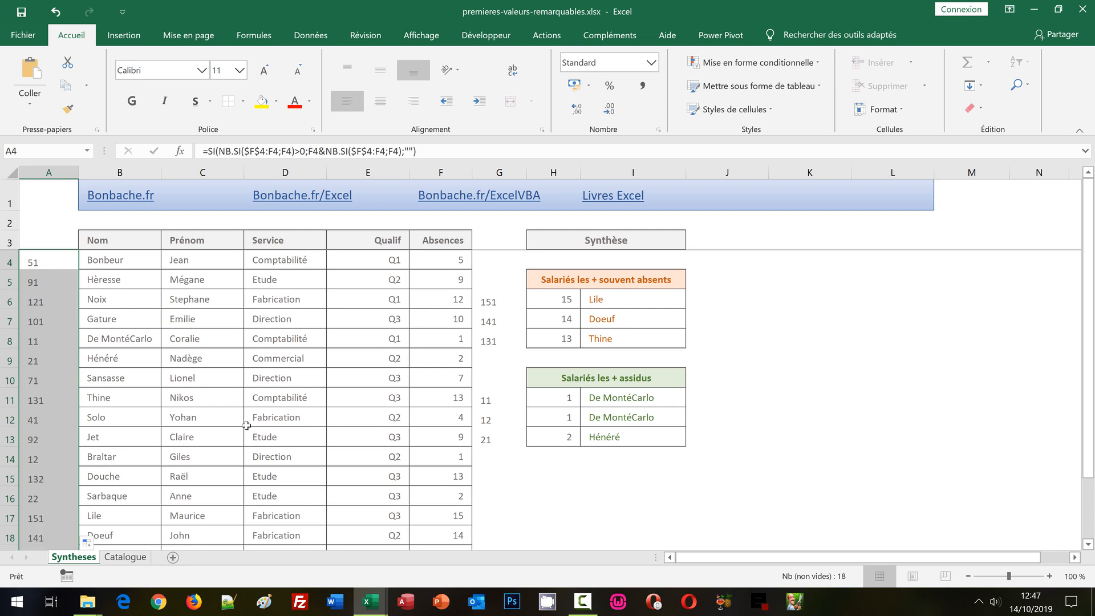
{"action": "left_click", "coordinate": [452, 341]}
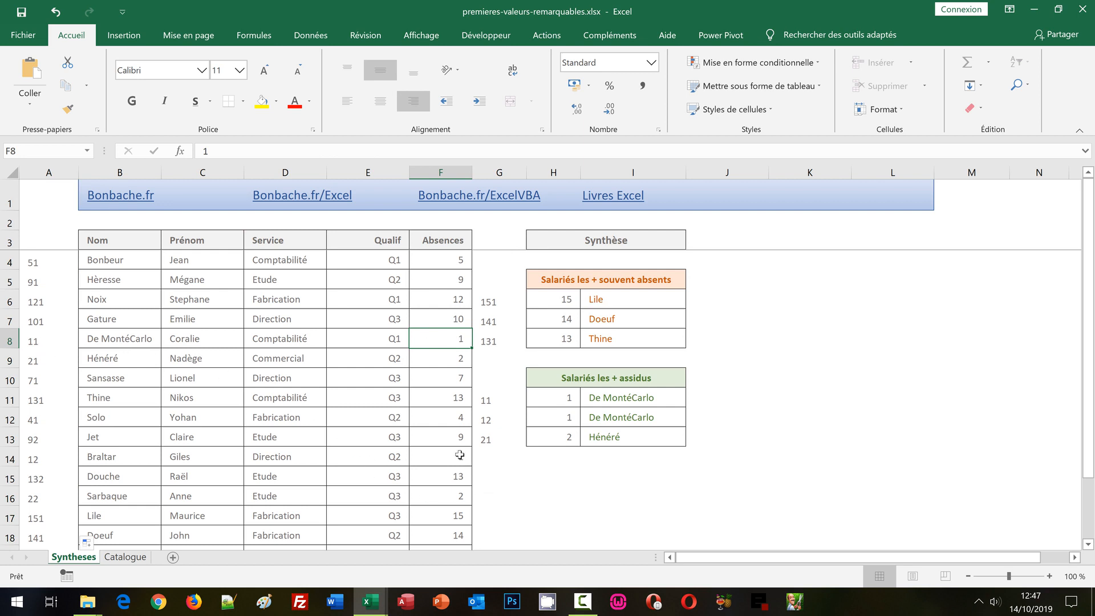
{"action": "left_click", "coordinate": [44, 459]}
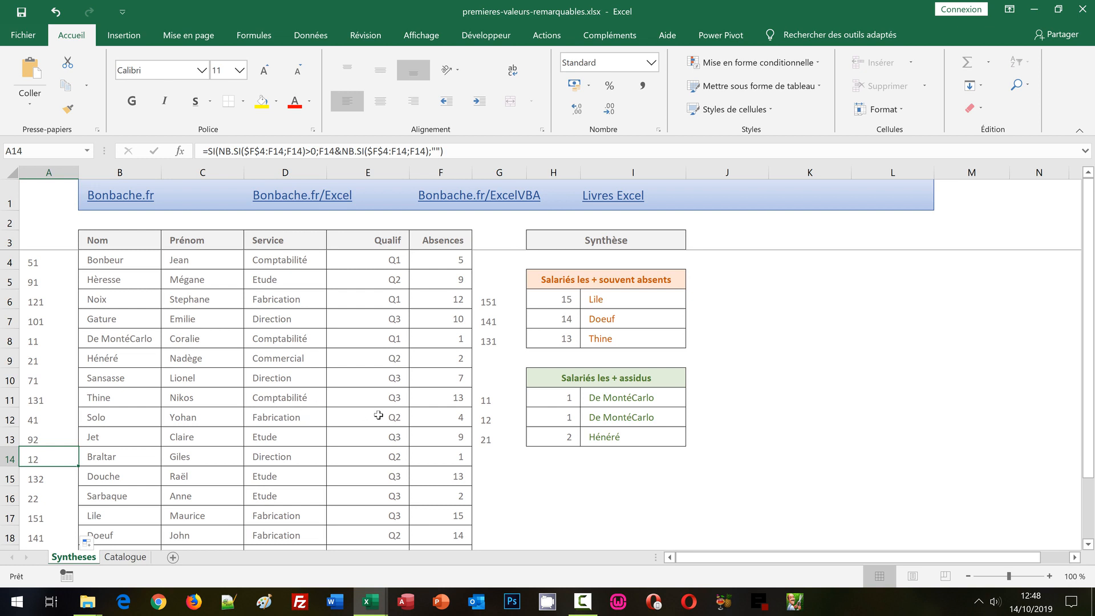
Step: Clear the existing name formulas from I6:I8 and I11:I13
{"action": "left_click_drag", "start_coordinate": [596, 300], "coordinate": [604, 340]}
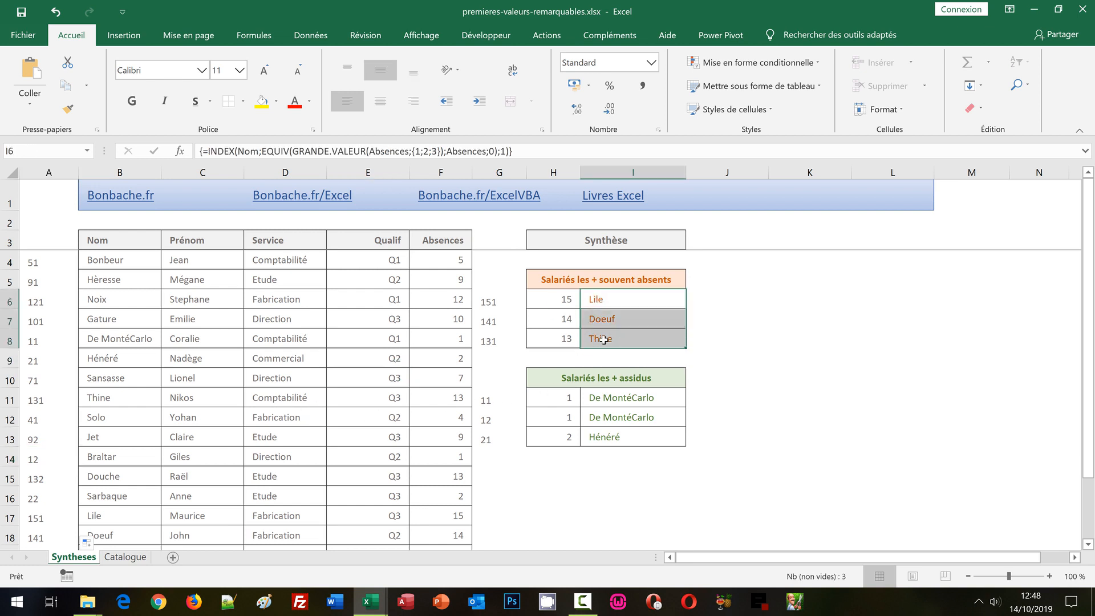
{"action": "key", "text": "Delete"}
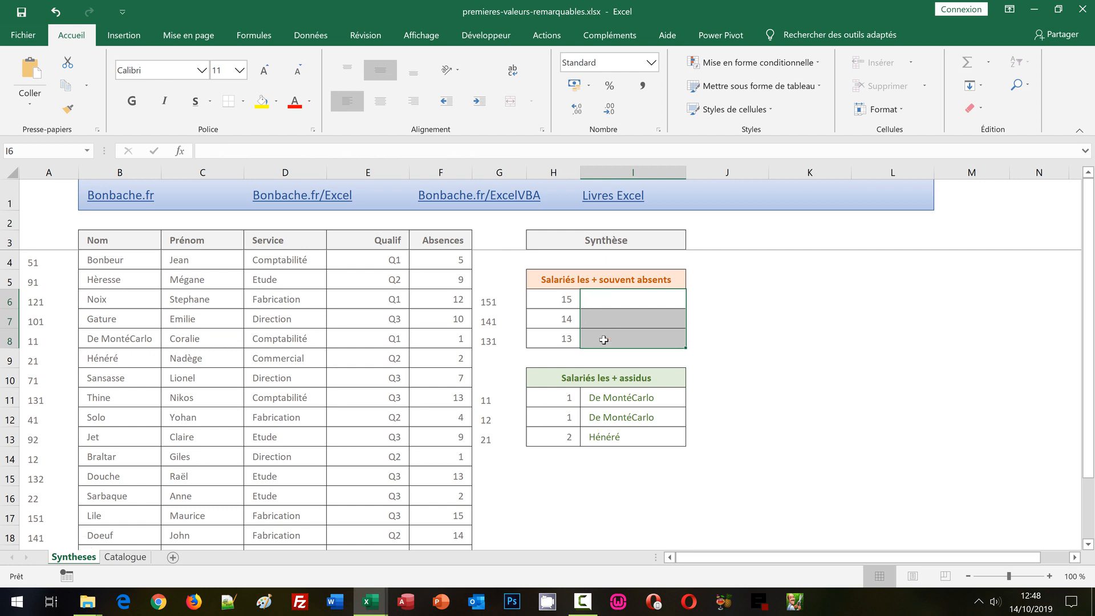
{"action": "left_click_drag", "start_coordinate": [627, 398], "coordinate": [623, 436]}
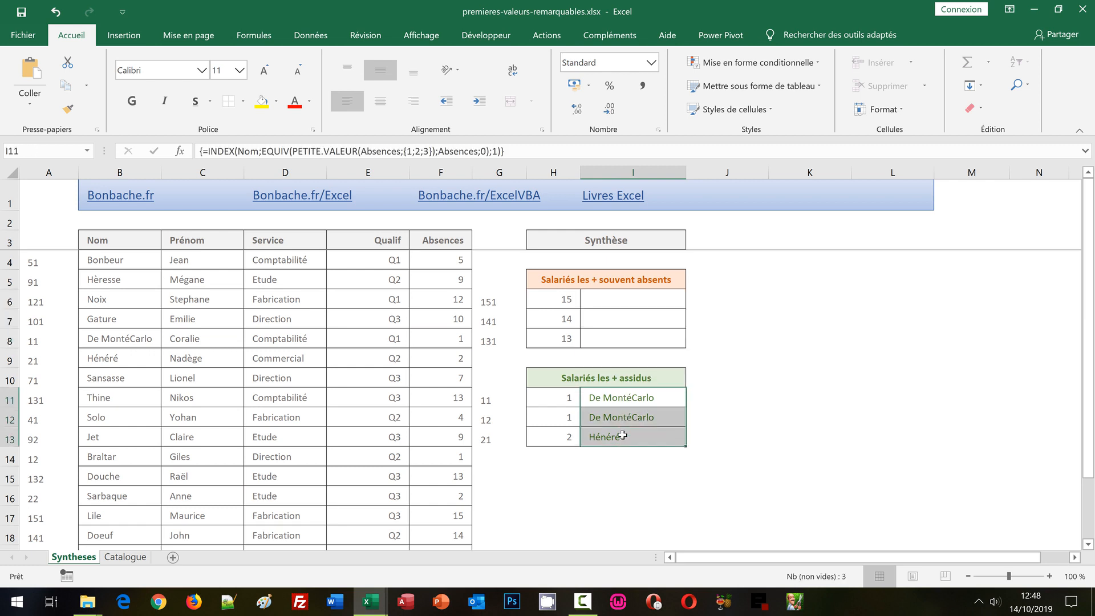
{"action": "key", "text": "Delete"}
Step: Begin an Index formula in I6 with the whole column B (B:B) as its search matrix
{"action": "left_click", "coordinate": [597, 303]}
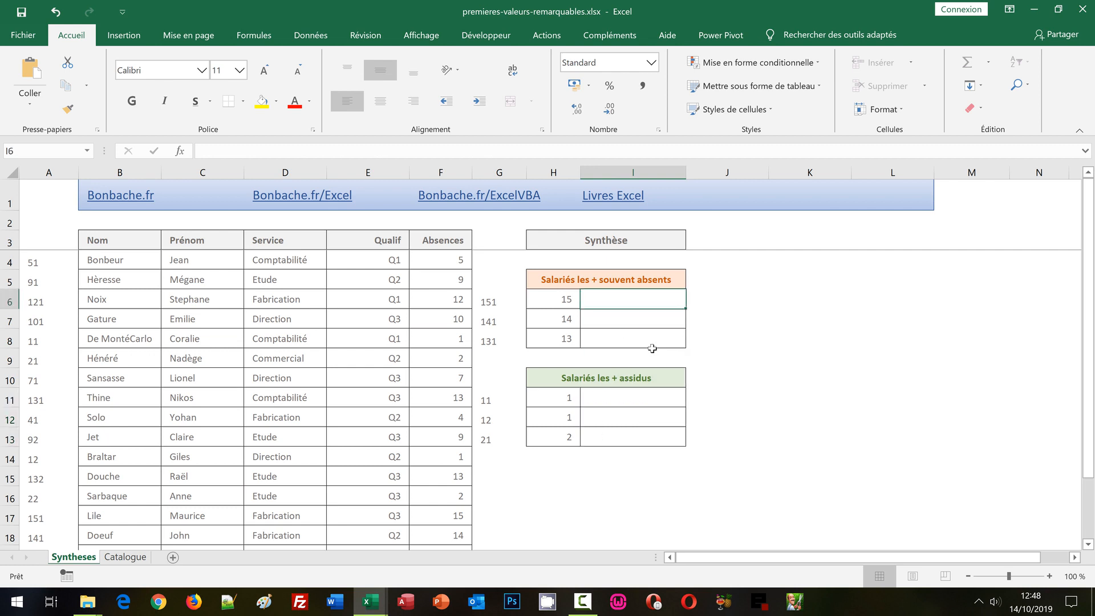
{"action": "type", "text": "="}
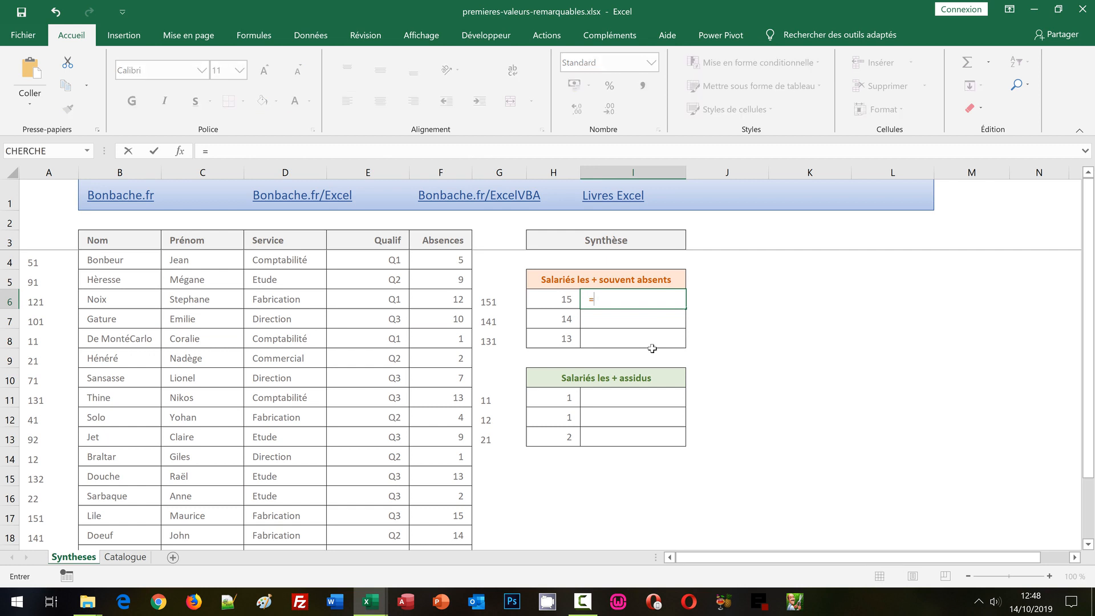
{"action": "type", "text": "Ind"}
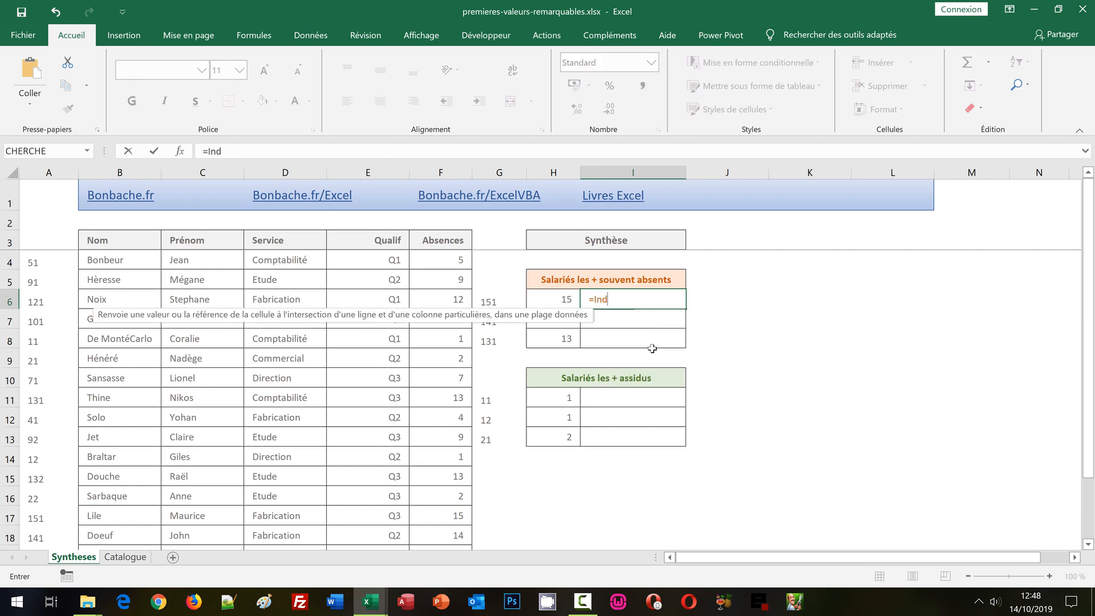
{"action": "type", "text": "ex("}
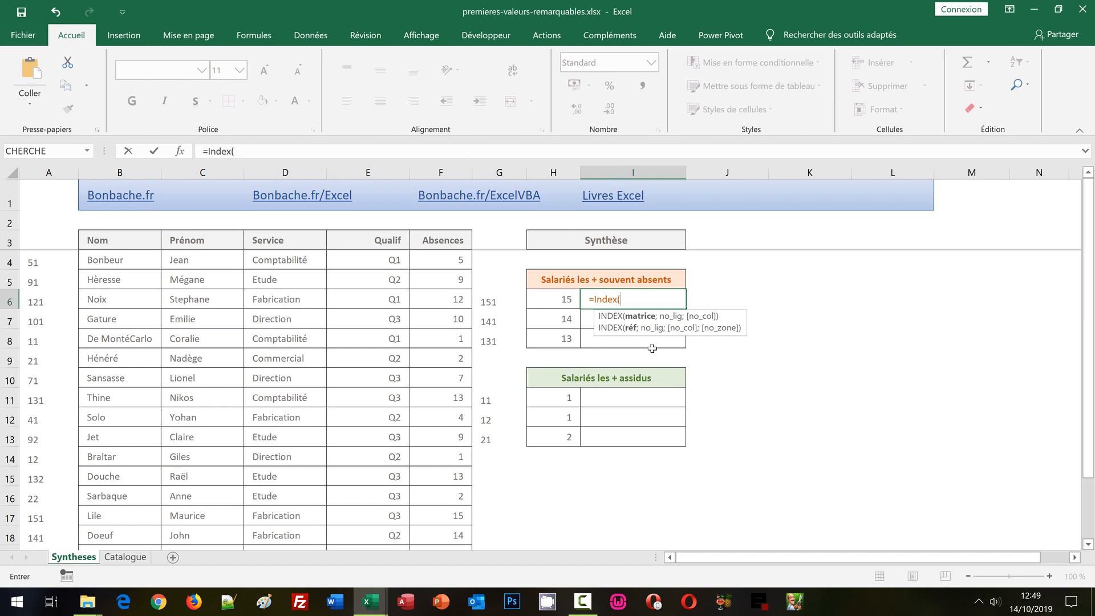
{"action": "left_click", "coordinate": [120, 171]}
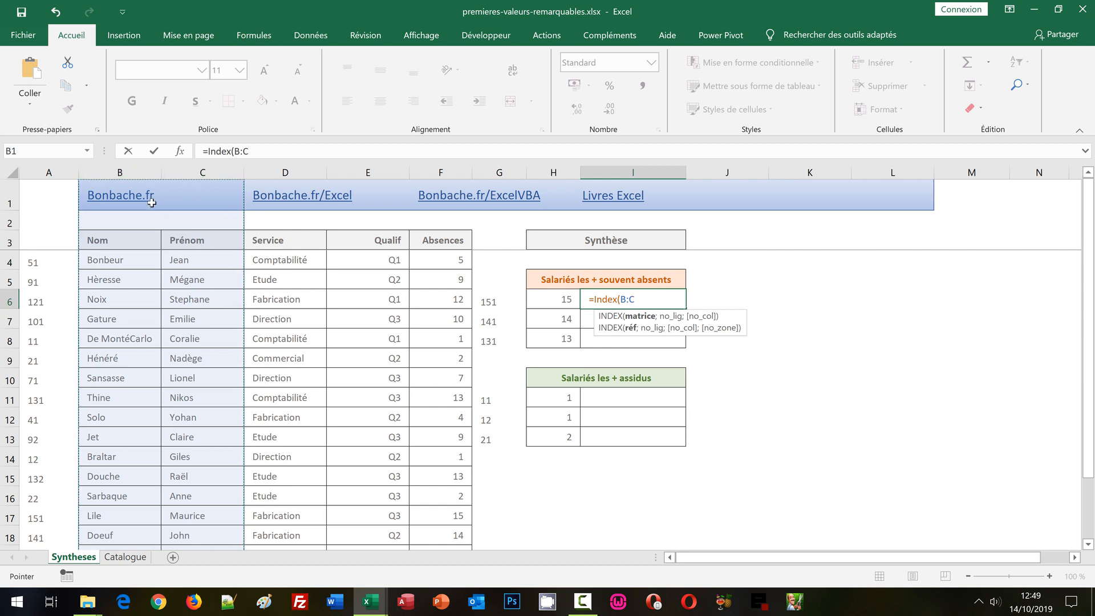
{"action": "left_click_drag", "start_coordinate": [244, 151], "coordinate": [255, 148]}
{"action": "type", "text": "B"}
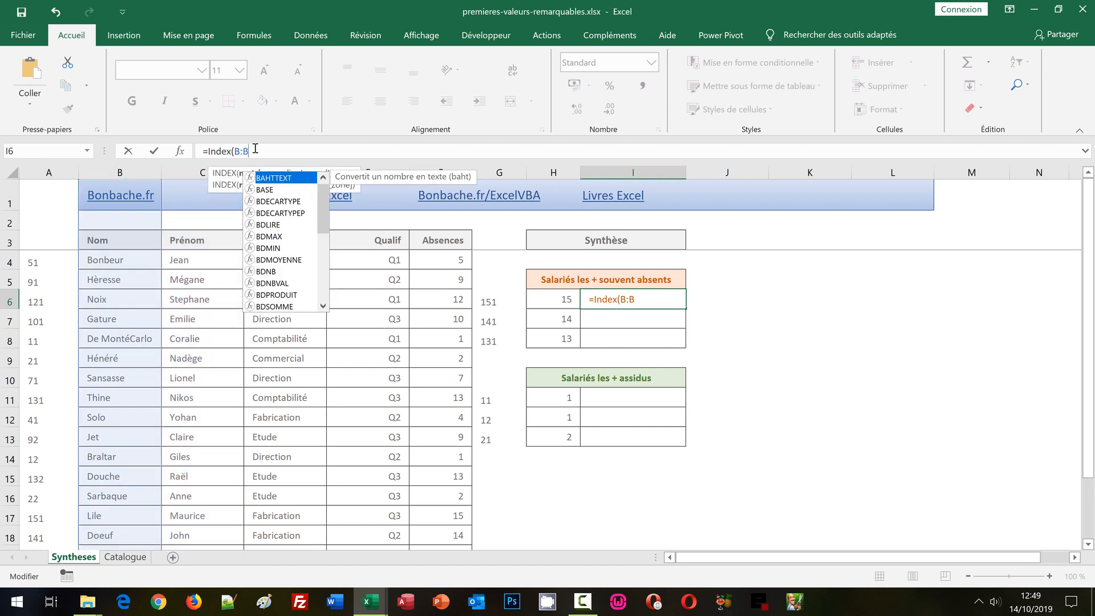
{"action": "type", "text": ";"}
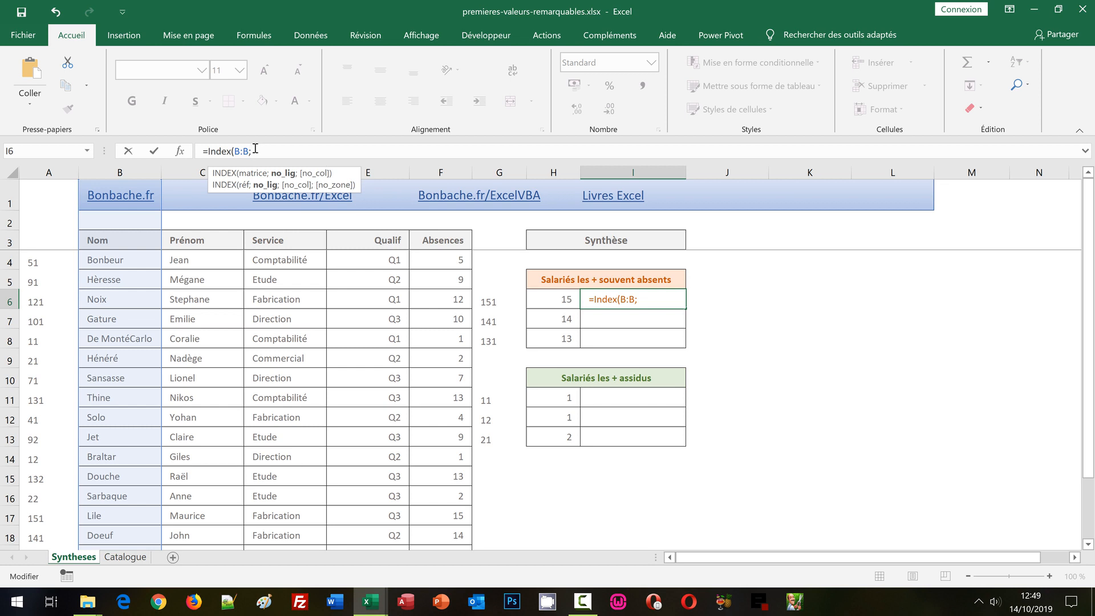
Step: Add Equiv(G6;A:A;0) as the row argument of the I6 Index formula
{"action": "type", "text": "Equiv("}
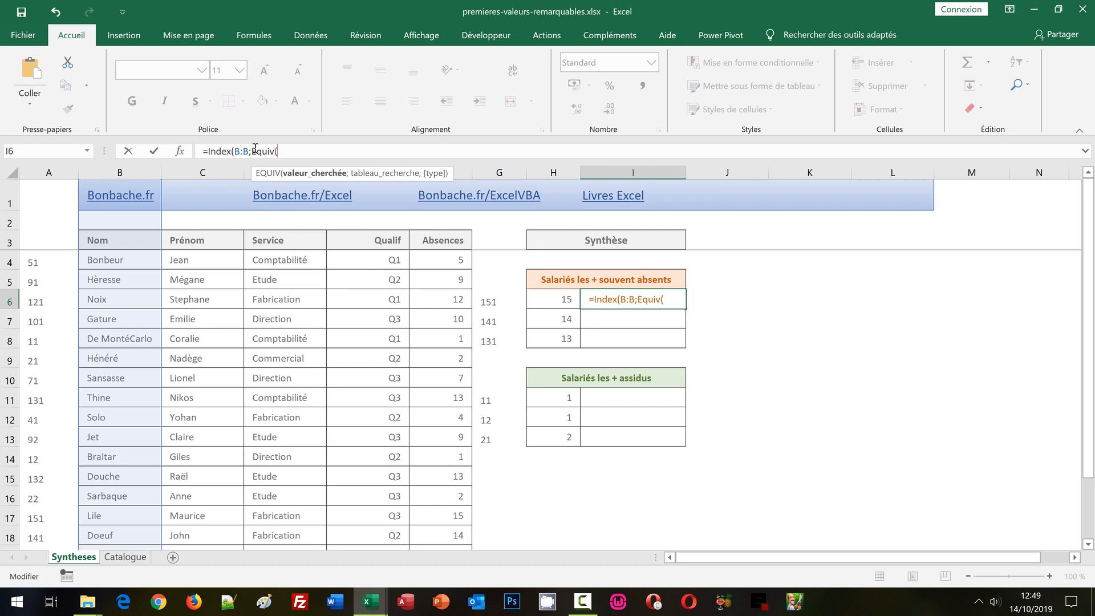
{"action": "left_click", "coordinate": [510, 300]}
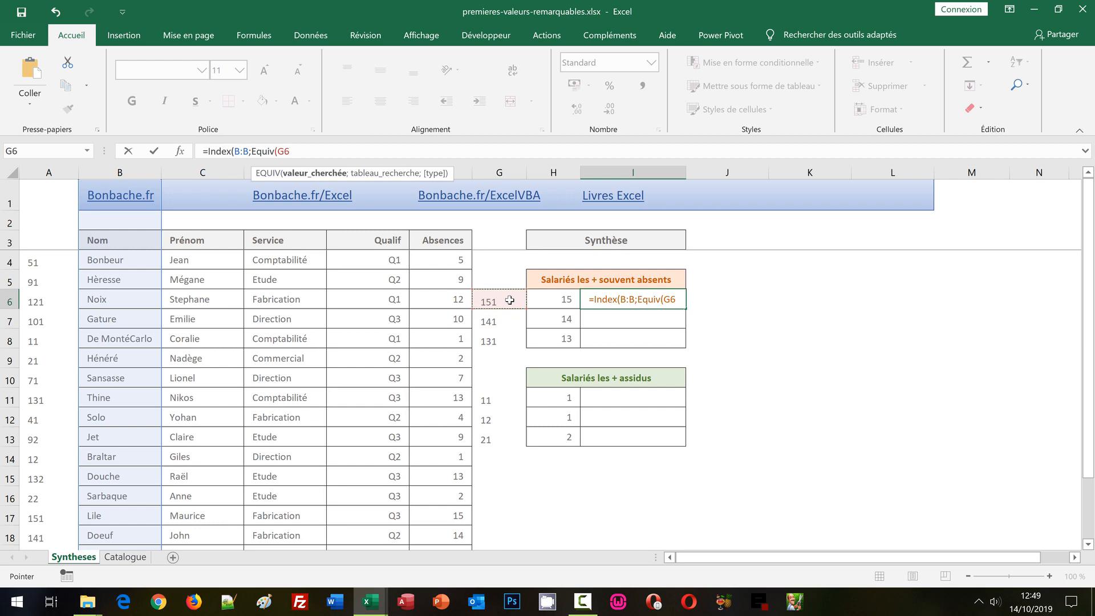
{"action": "type", "text": ";"}
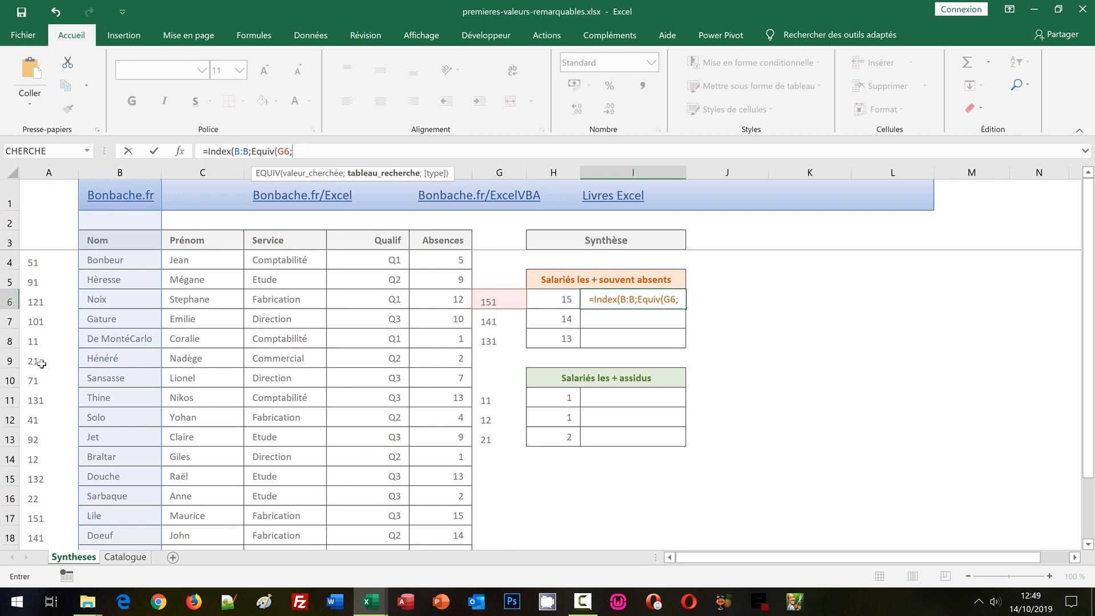
{"action": "left_click", "coordinate": [66, 172]}
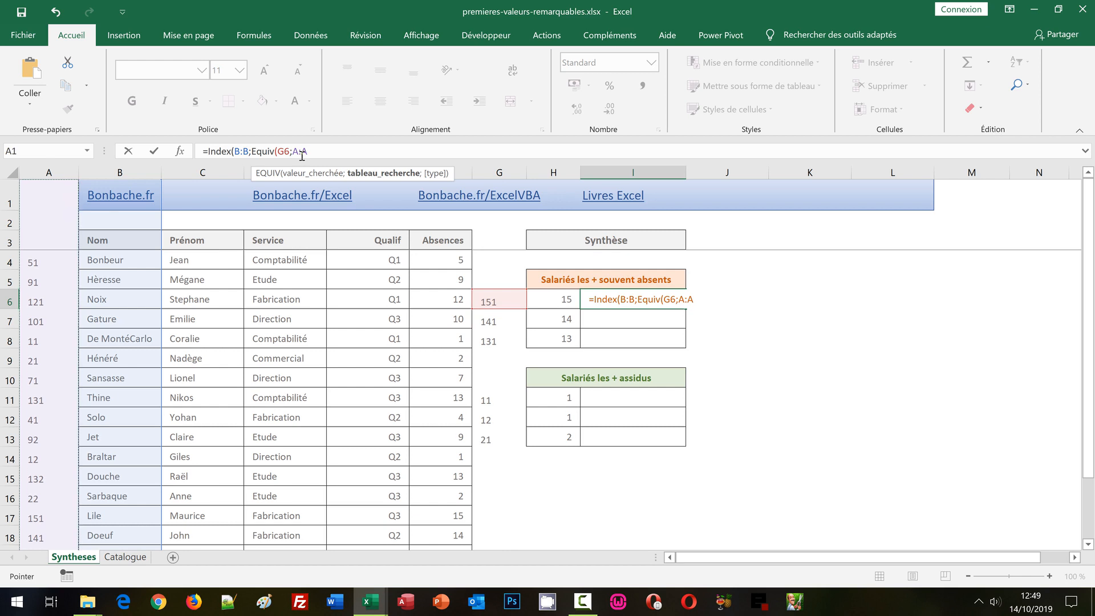
{"action": "type", "text": ";0"}
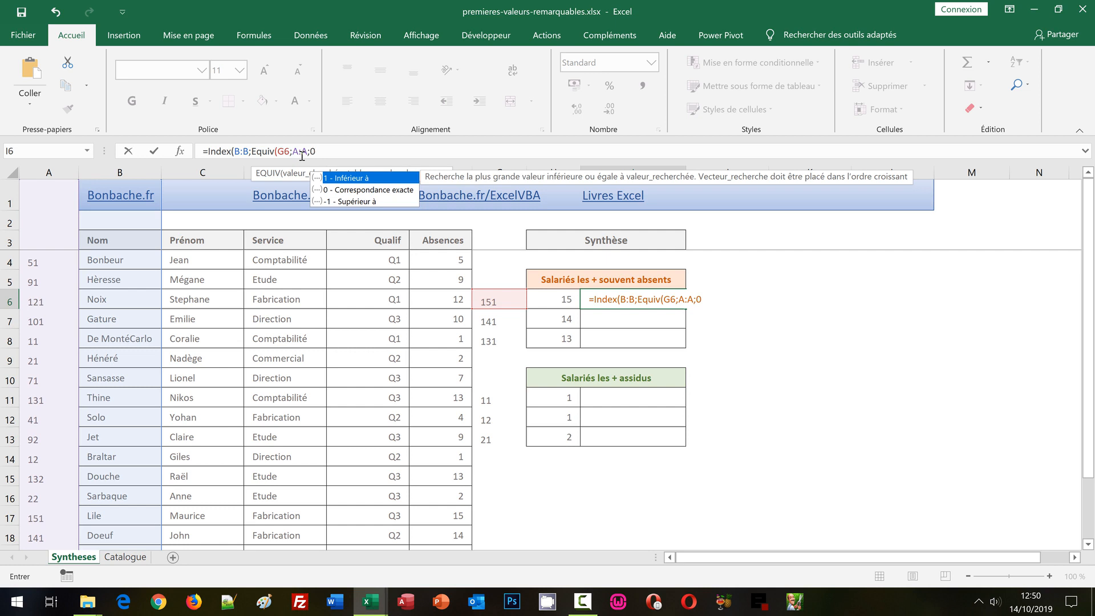
{"action": "type", "text": ")"}
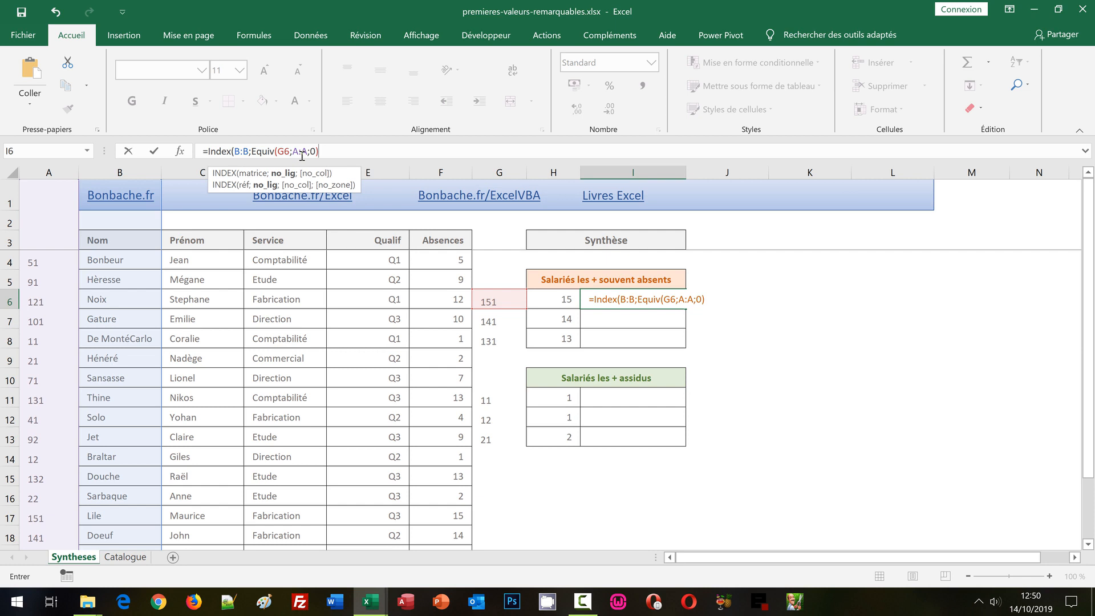
Step: Complete the I6 Index formula with column number 1, enter it, and fill it down to I8
{"action": "type", "text": ";"}
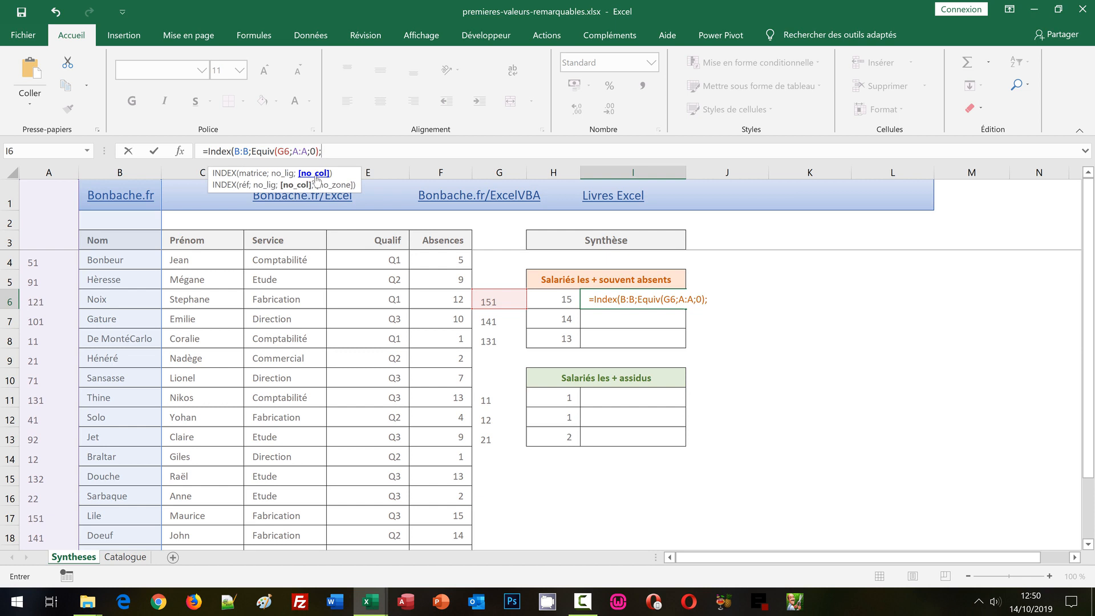
{"action": "type", "text": "1"}
{"action": "type", "text": ")"}
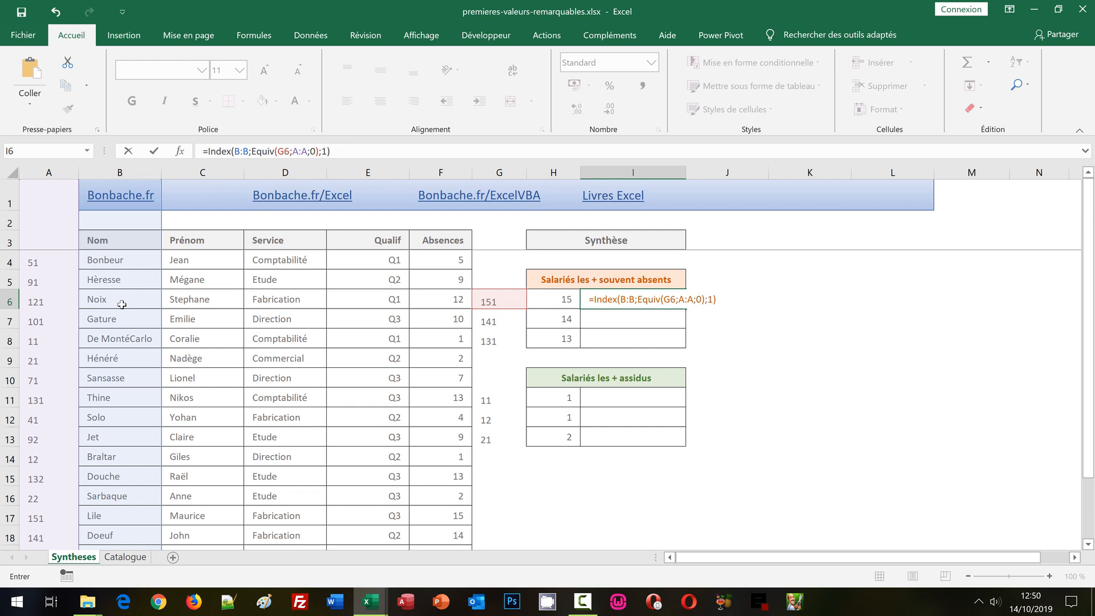
{"action": "key", "text": "ctrl+Return"}
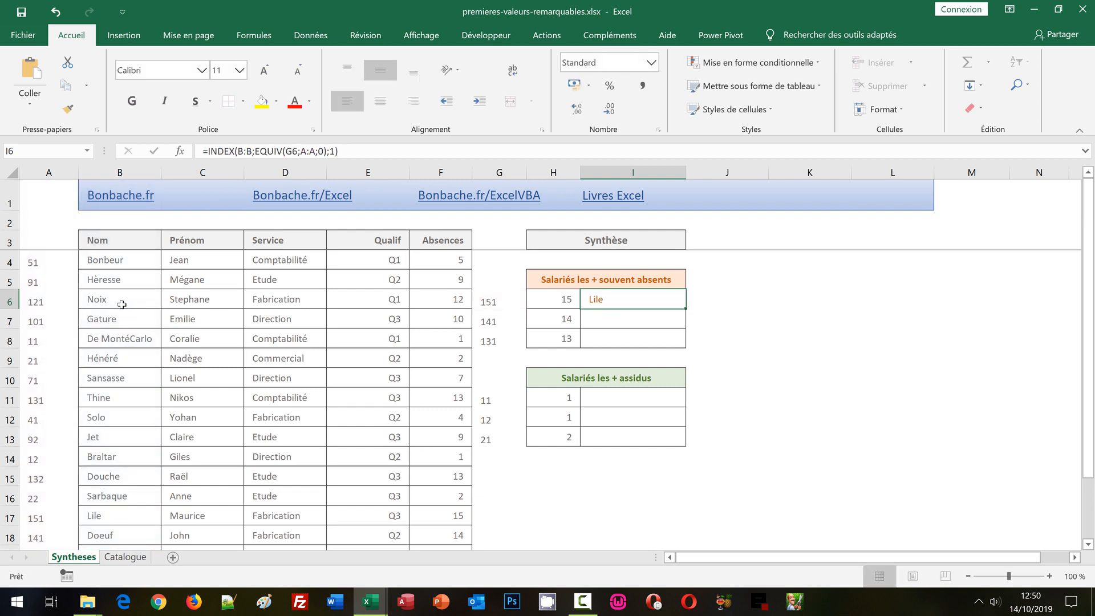
{"action": "left_click_drag", "start_coordinate": [685, 309], "coordinate": [693, 349]}
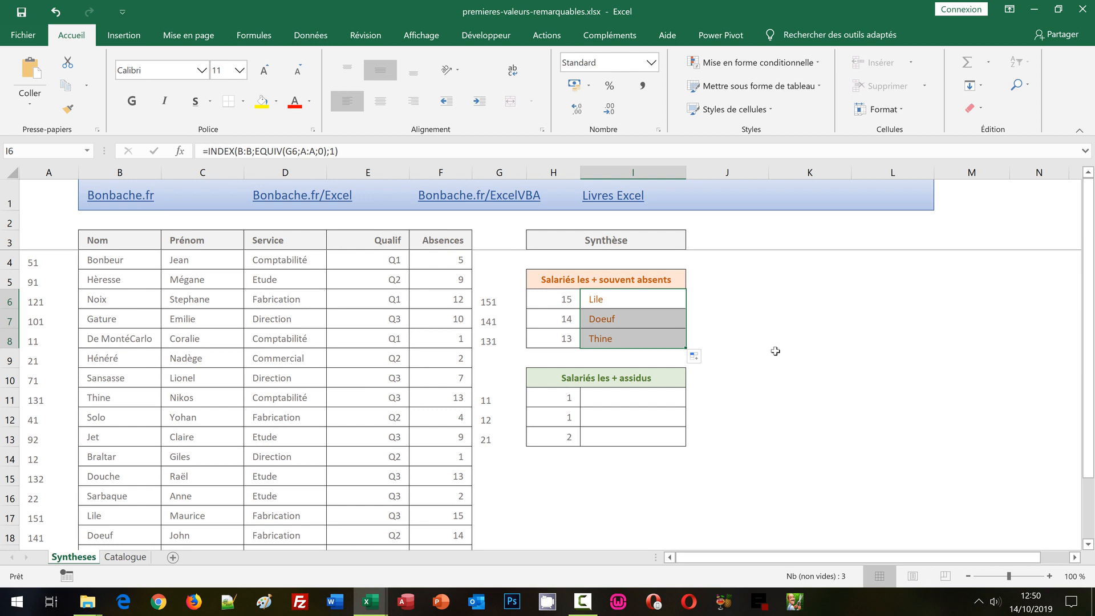
Step: Copy the I6 formula's text into the empty cell I11
{"action": "left_click", "coordinate": [640, 300]}
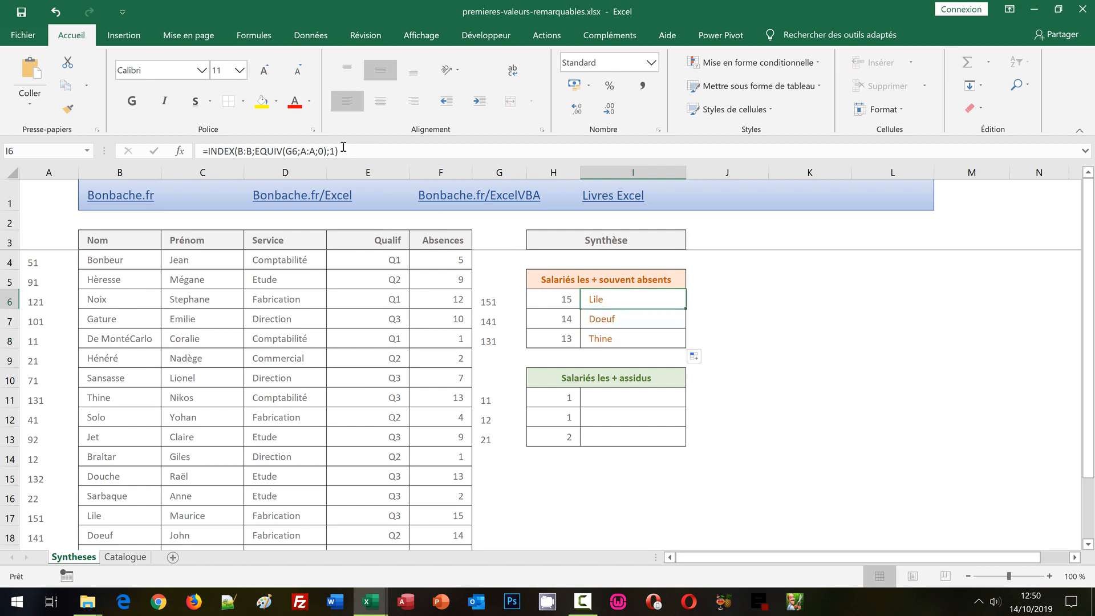
{"action": "left_click_drag", "start_coordinate": [344, 149], "coordinate": [204, 148]}
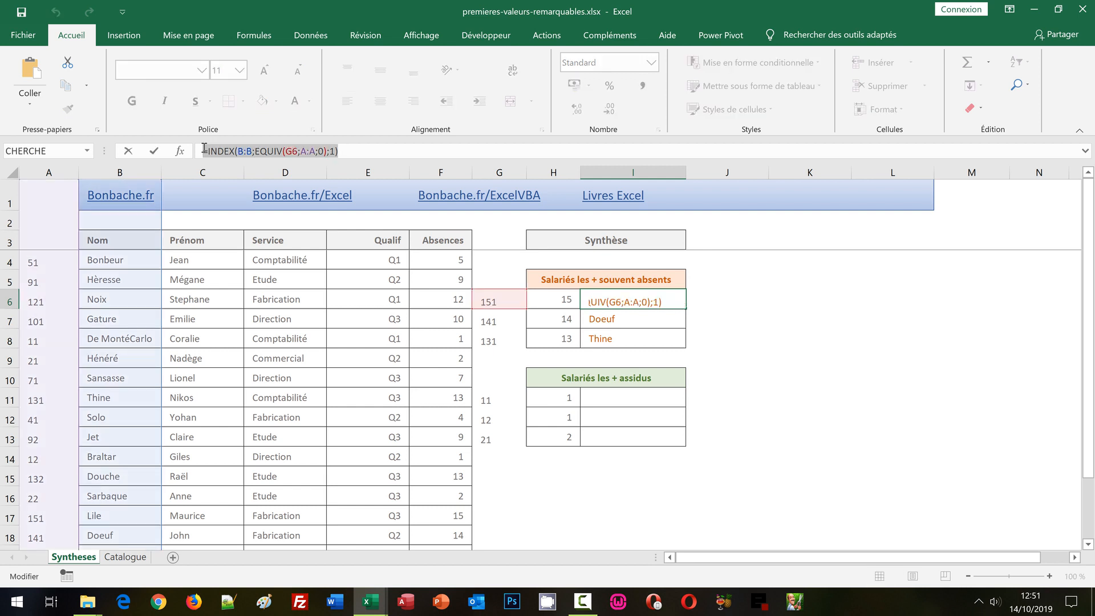
{"action": "key", "text": "Escape"}
{"action": "left_click", "coordinate": [592, 396]}
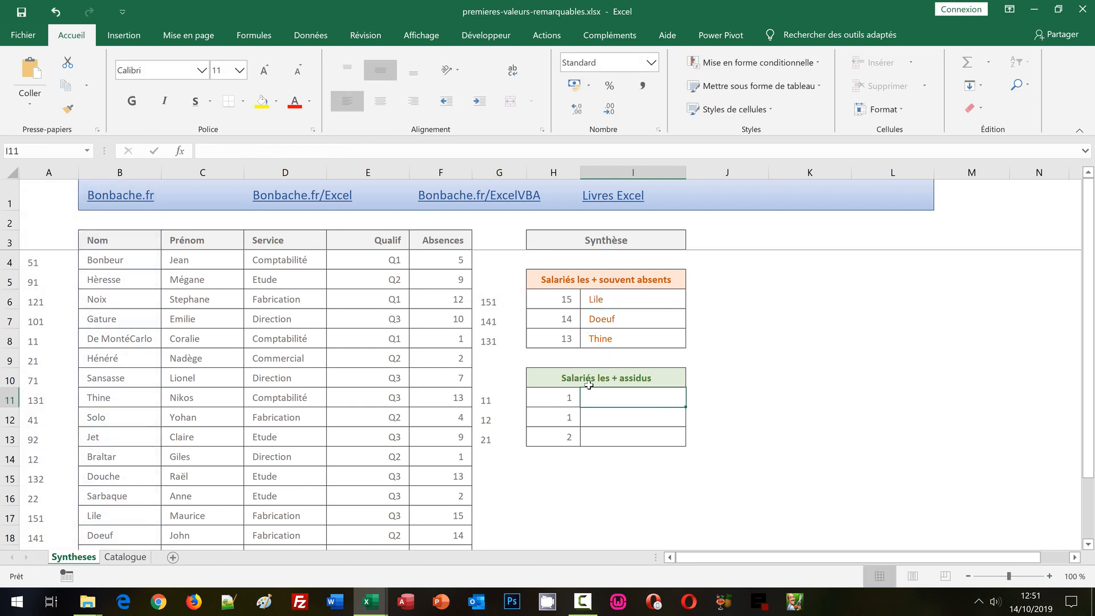
{"action": "left_click", "coordinate": [218, 151]}
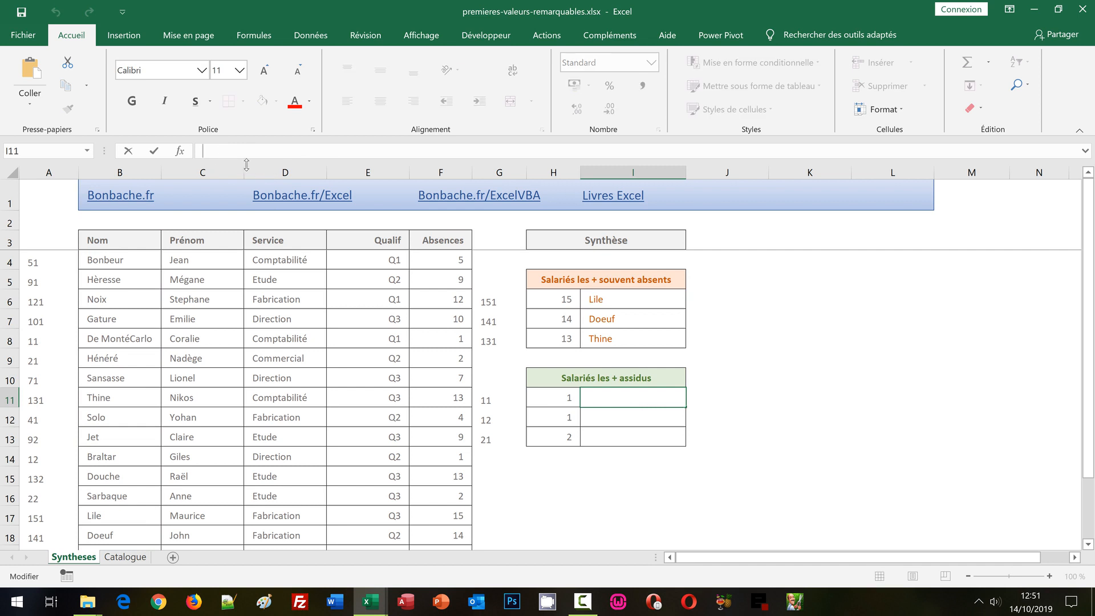
{"action": "key", "text": "ctrl+v"}
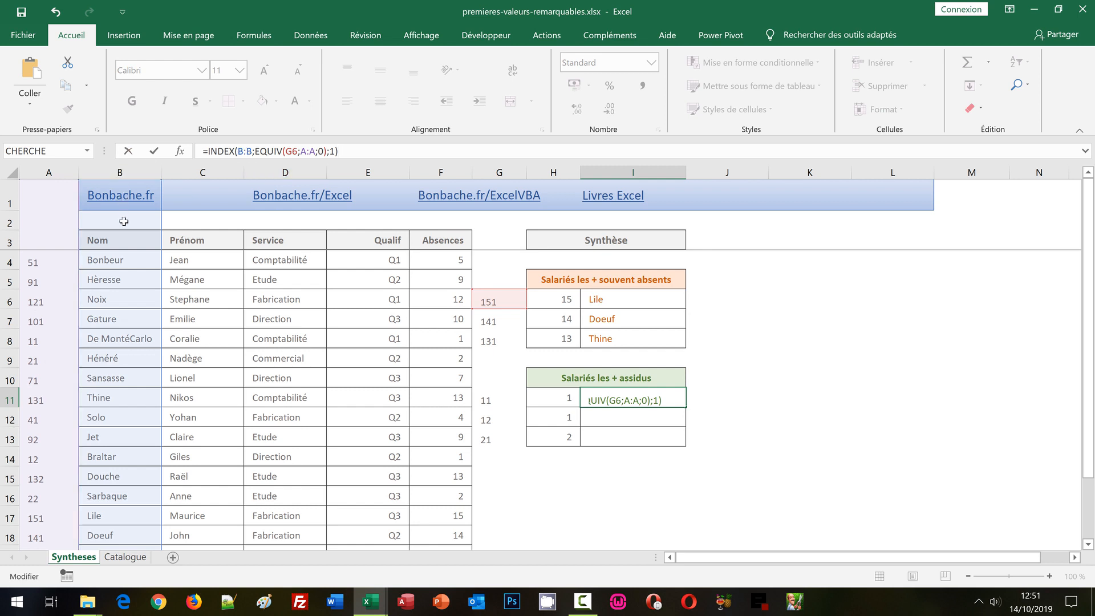
Step: Replace G6 with G11 as the Equiv lookup value in the I11 formula, enter it, and fill it down to I13
{"action": "left_click", "coordinate": [298, 151]}
{"action": "key", "text": "BackSpace"}
{"action": "key", "text": "BackSpace"}
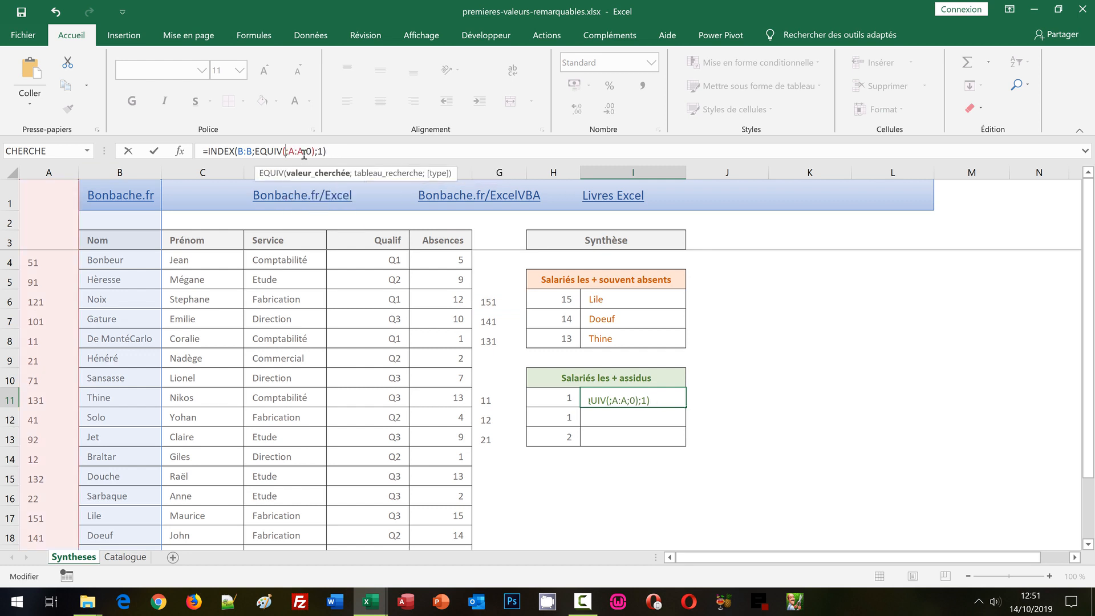
{"action": "left_click", "coordinate": [490, 401]}
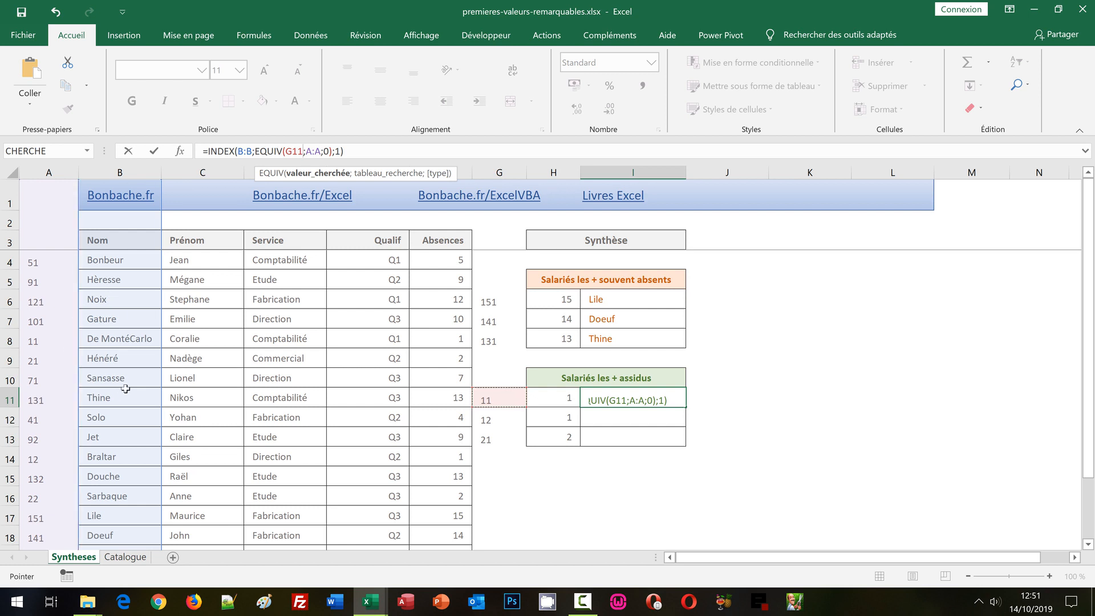
{"action": "key", "text": "ctrl+Return"}
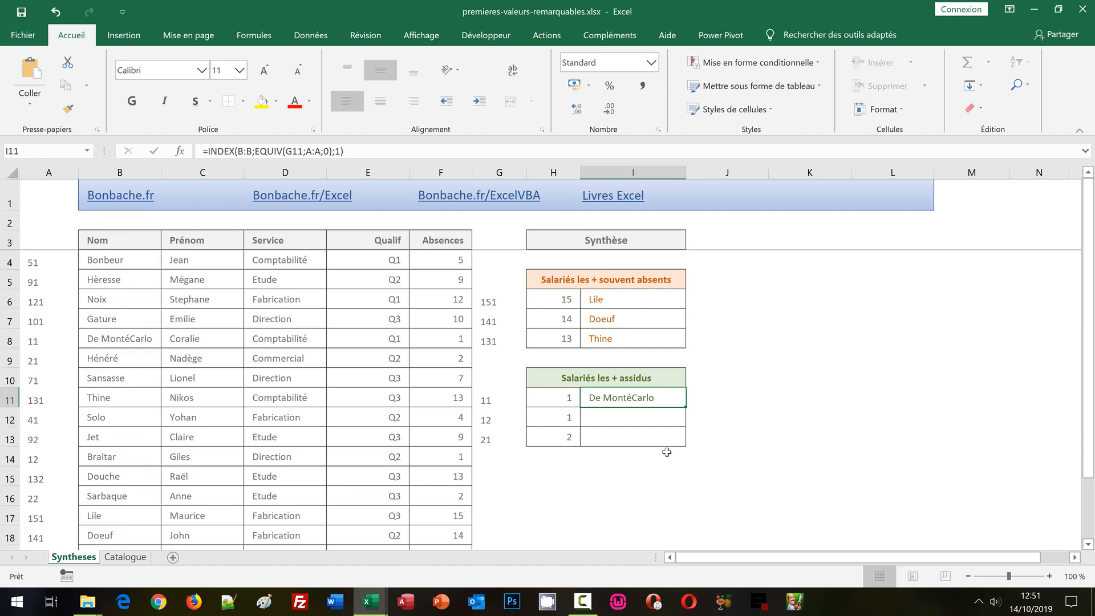
{"action": "left_click_drag", "start_coordinate": [684, 408], "coordinate": [687, 444]}
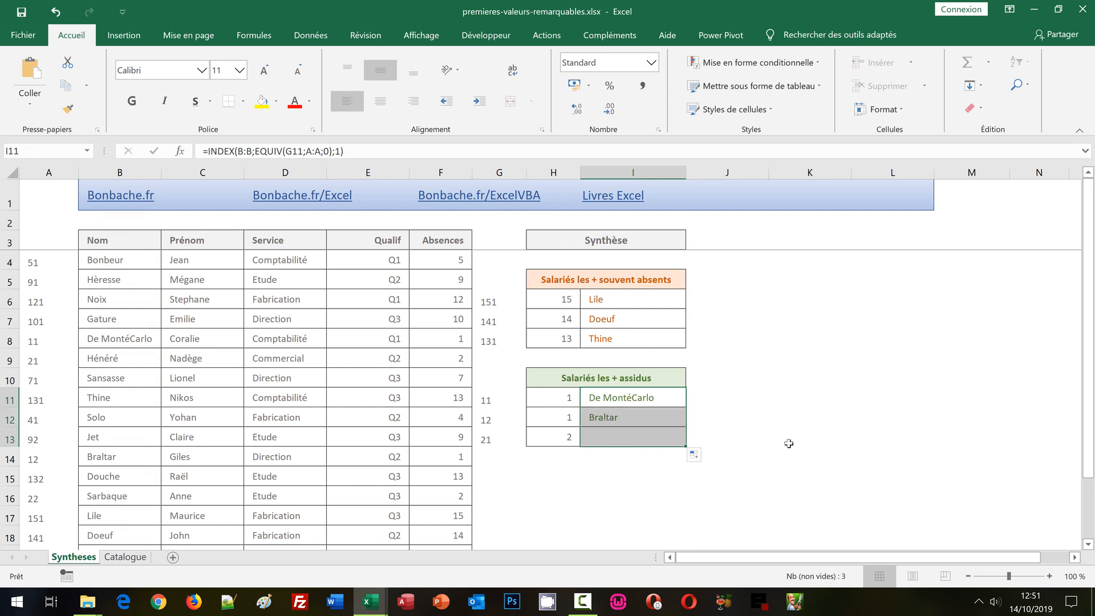
{"action": "left_click", "coordinate": [788, 432]}
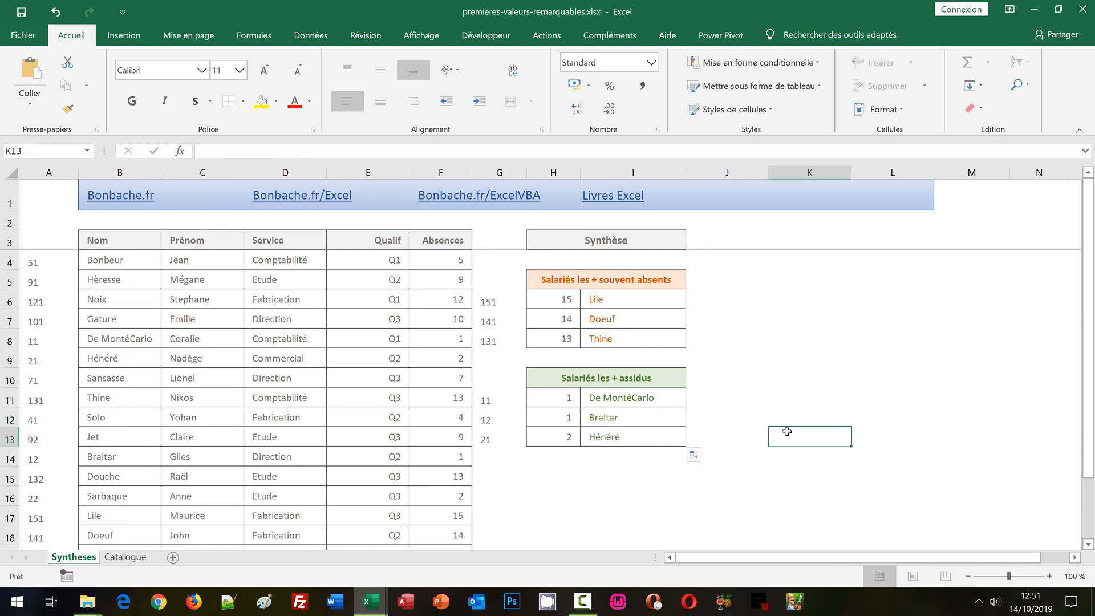